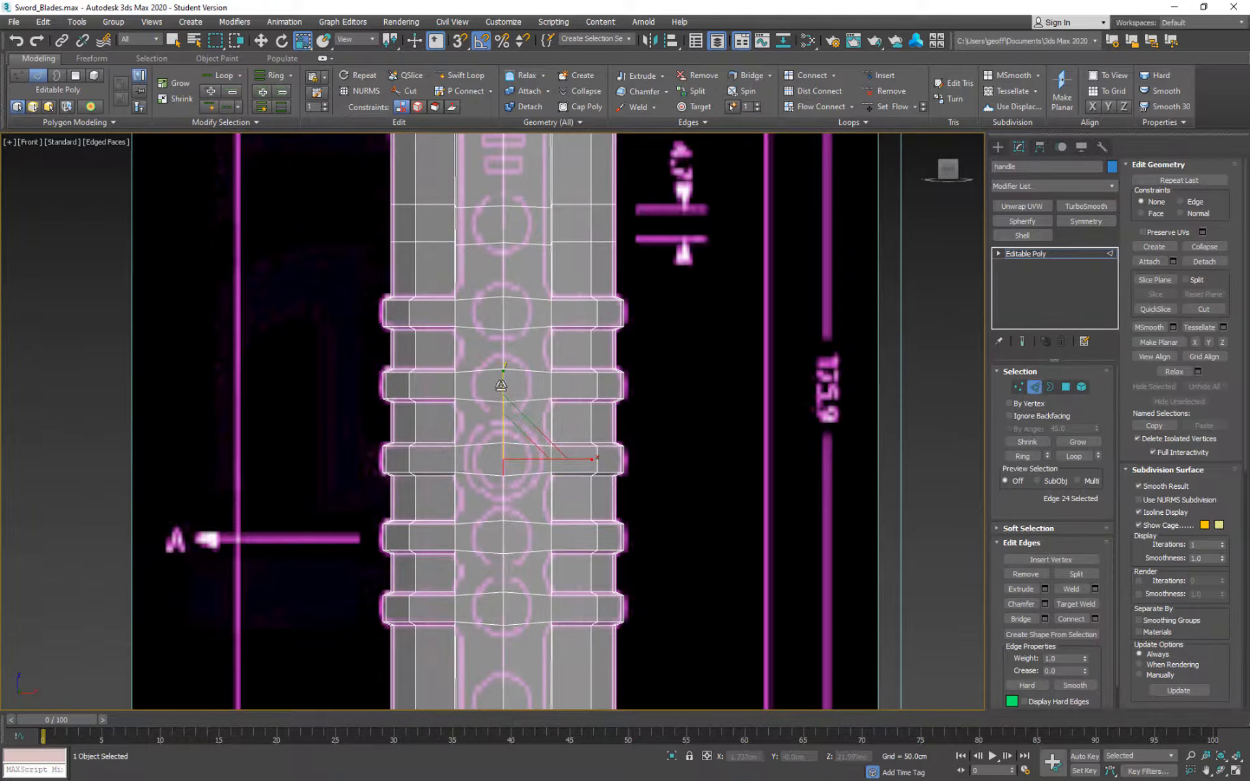
Select the four centre-line edges over the upper circles of the handle and scale them vertically about their own centres.
ctrl+click(504, 345)
ctrl+click(504, 306)
ctrl+click(504, 260)
drag(504, 215, 508, 120)
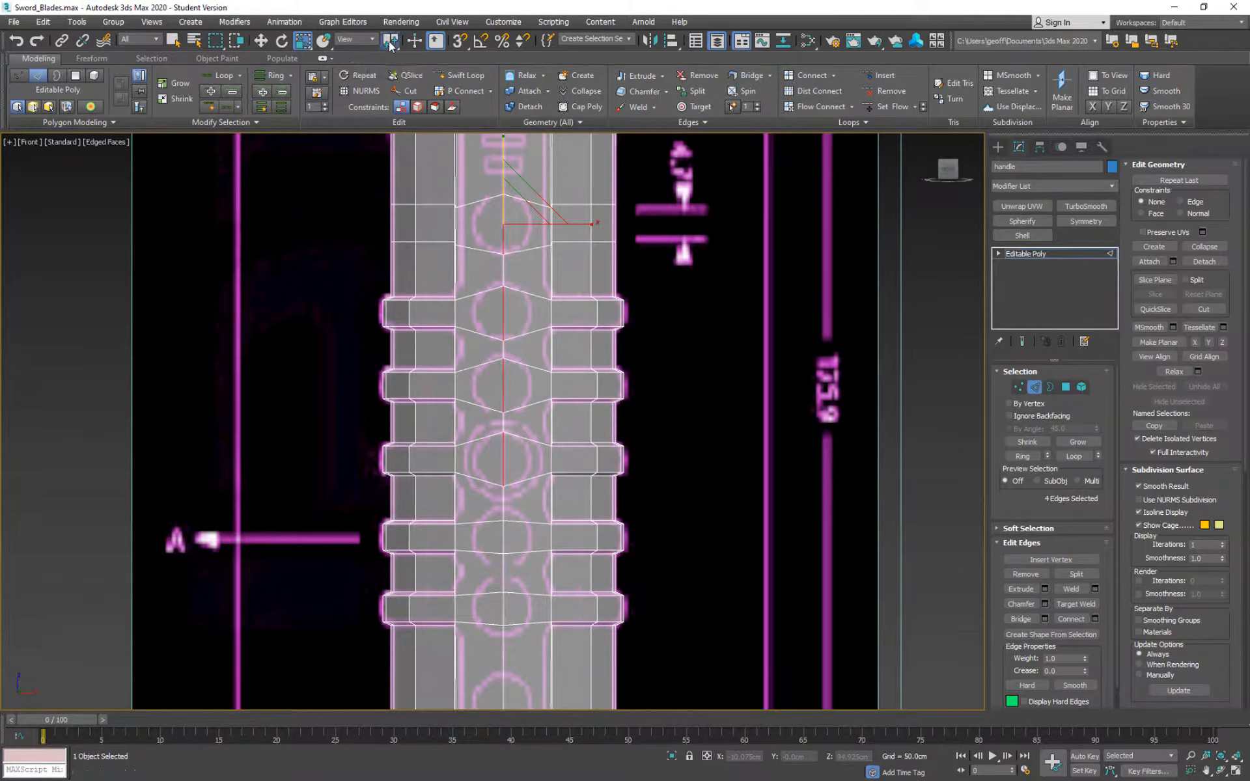
drag(389, 41, 392, 74)
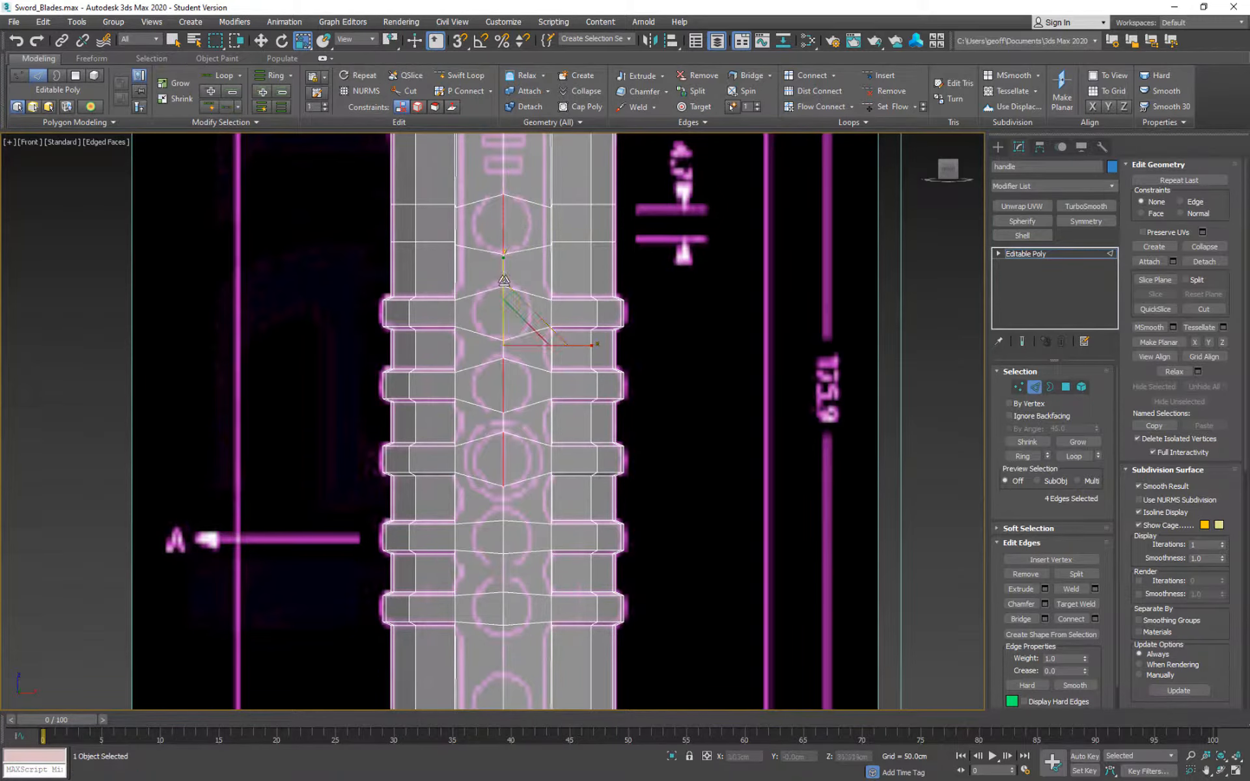
drag(499, 266, 504, 287)
mouse_move(389, 41)
mouse_down()
mouse_move(394, 78)
mouse_move(391, 60)
mouse_up()
mouse_move(502, 143)
mouse_down()
mouse_move(503, 166)
mouse_move(503, 143)
mouse_up()
middle_drag(520, 283, 503, 310)
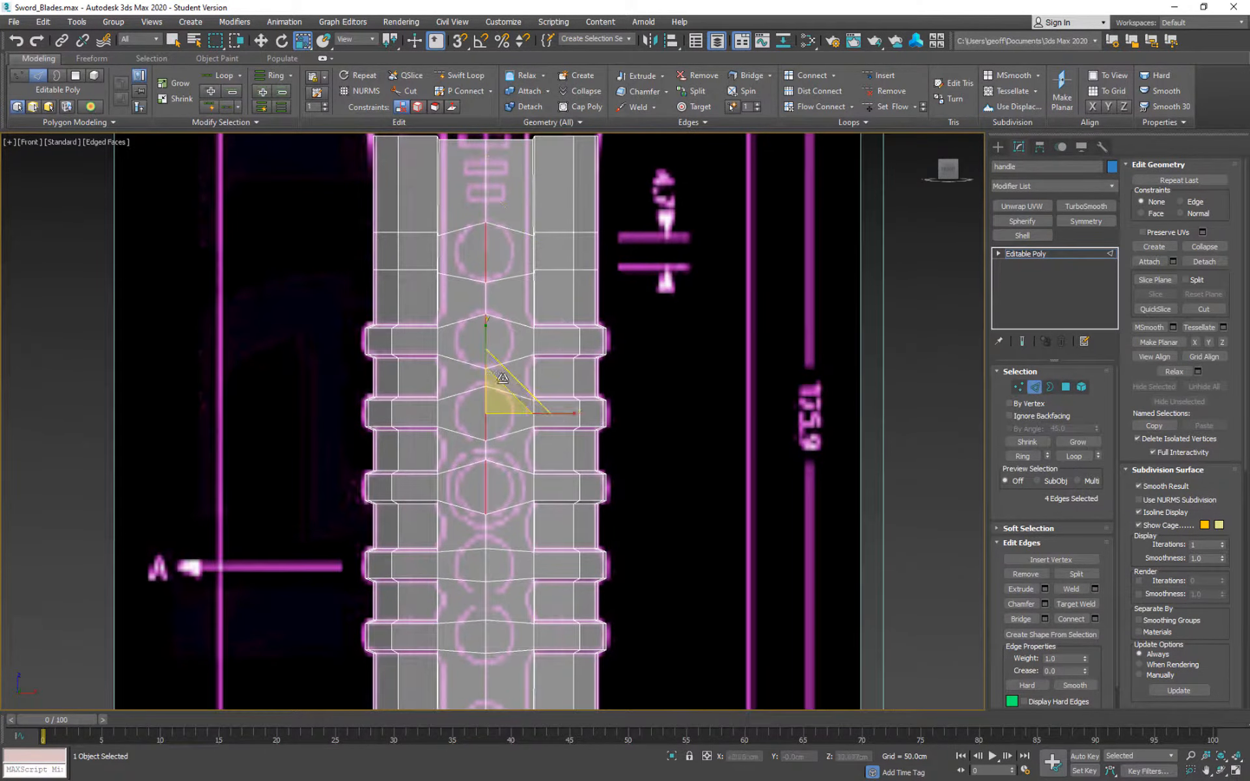
Deselect the topmost centre-line edge and scale the remaining three vertically to match the circle outlines.
alt+click(488, 258)
drag(485, 358, 490, 262)
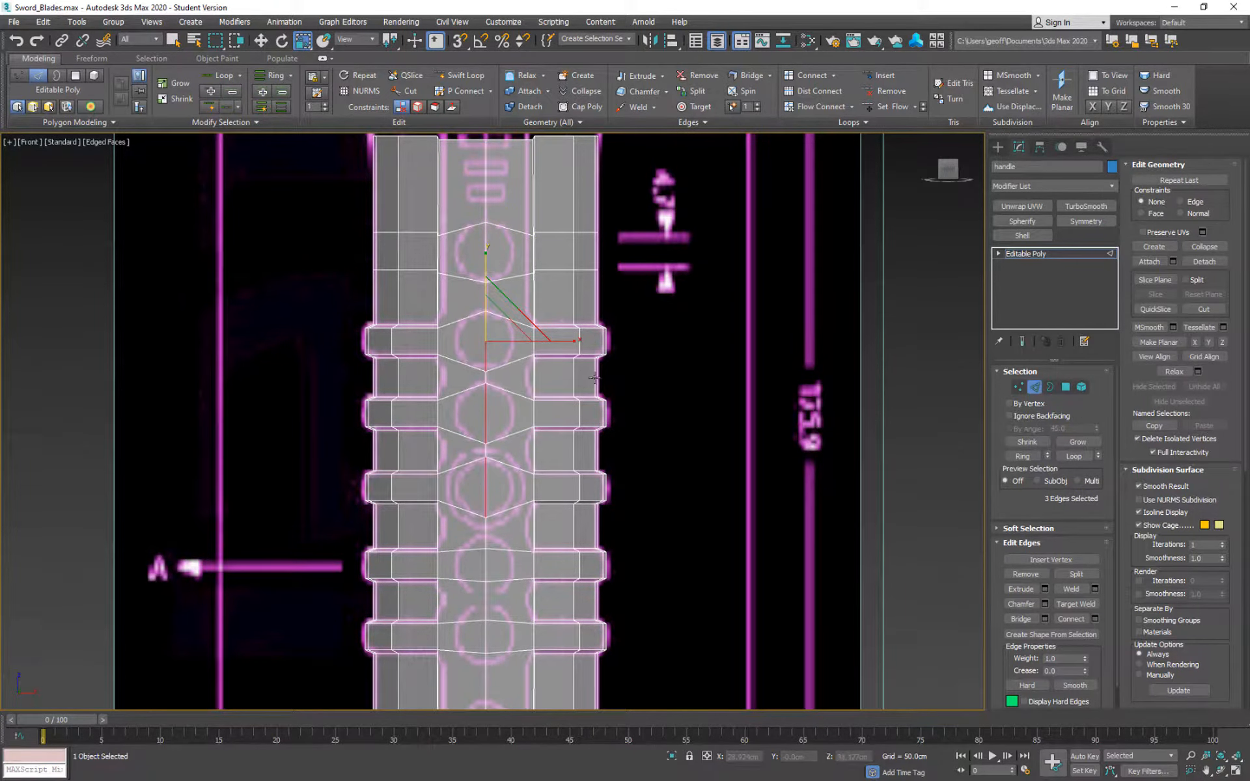
mouse_move(567, 386)
middle_down()
mouse_move(582, 386)
mouse_move(583, 368)
middle_up()
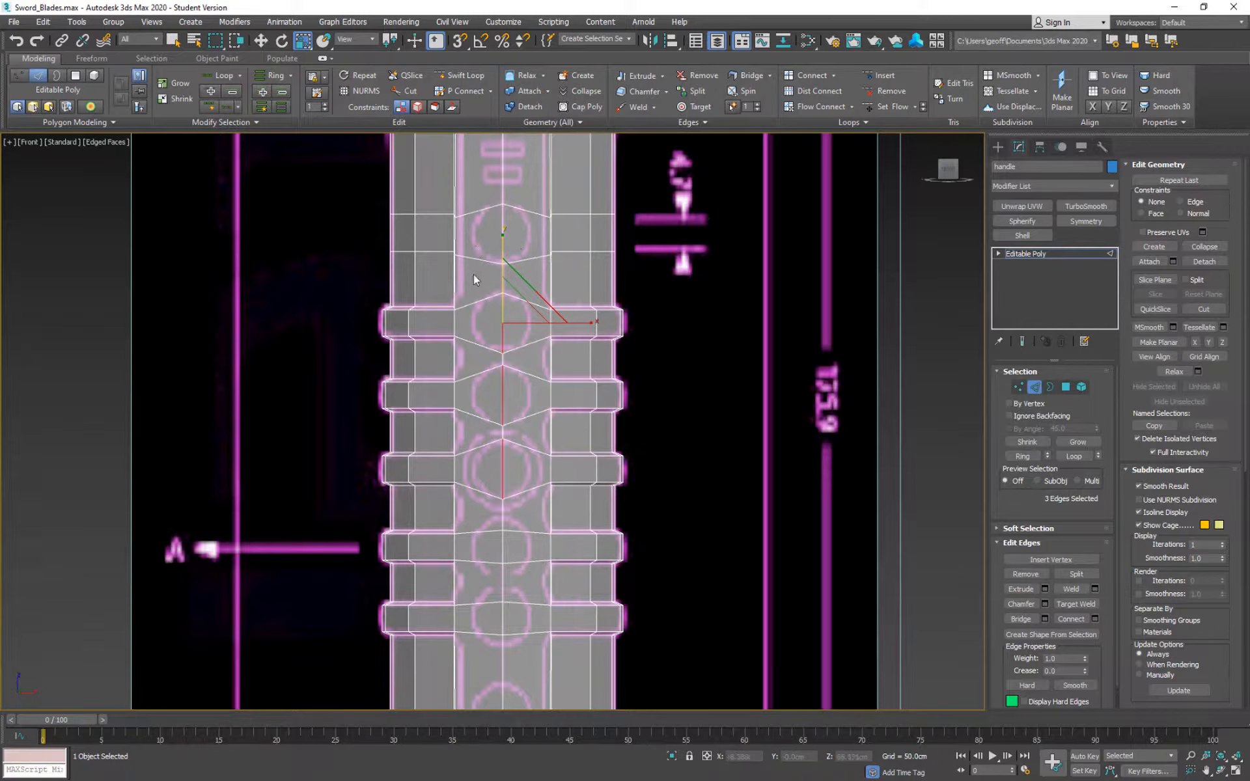
Ring-select the horizontal edges on both halves of the central strip and connect them with 1 segment, pinch -3 and slide 0.
click(475, 214)
ctrl+click(531, 213)
key(alt+r)
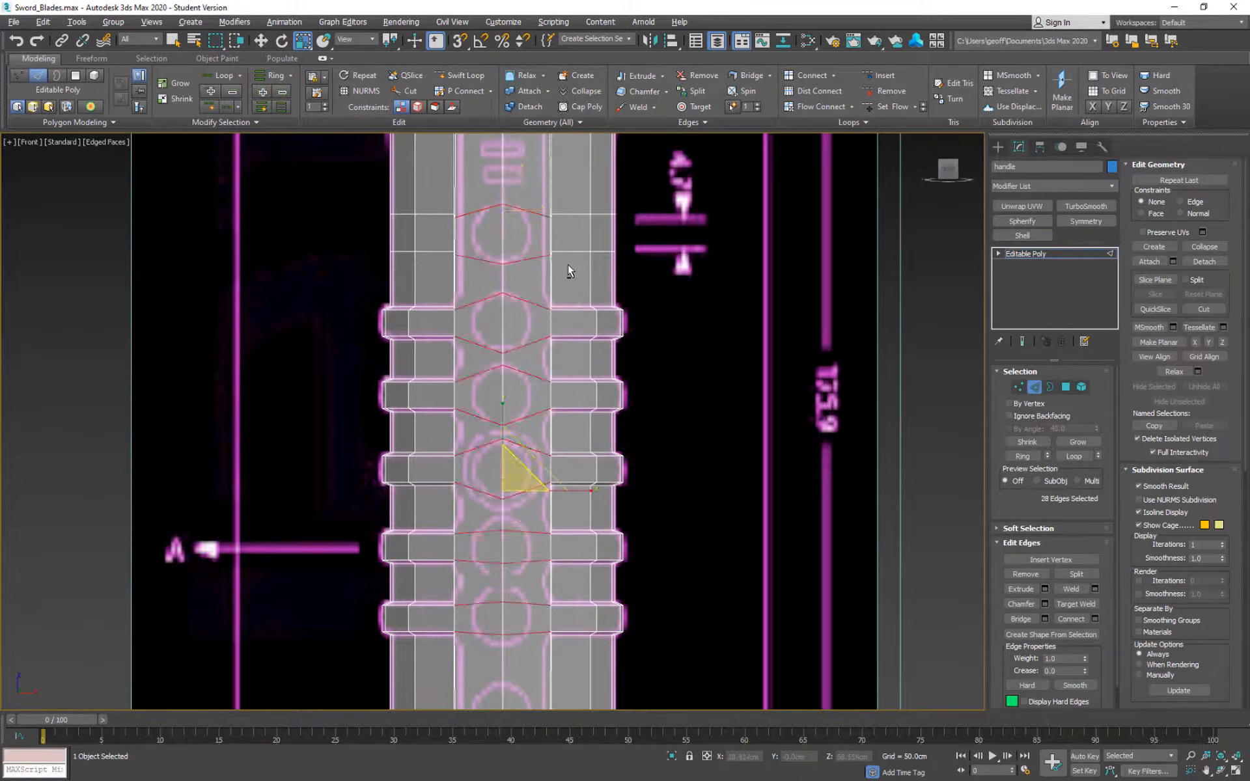
mouse_move(639, 330)
middle_down()
mouse_move(630, 321)
mouse_move(624, 345)
middle_up()
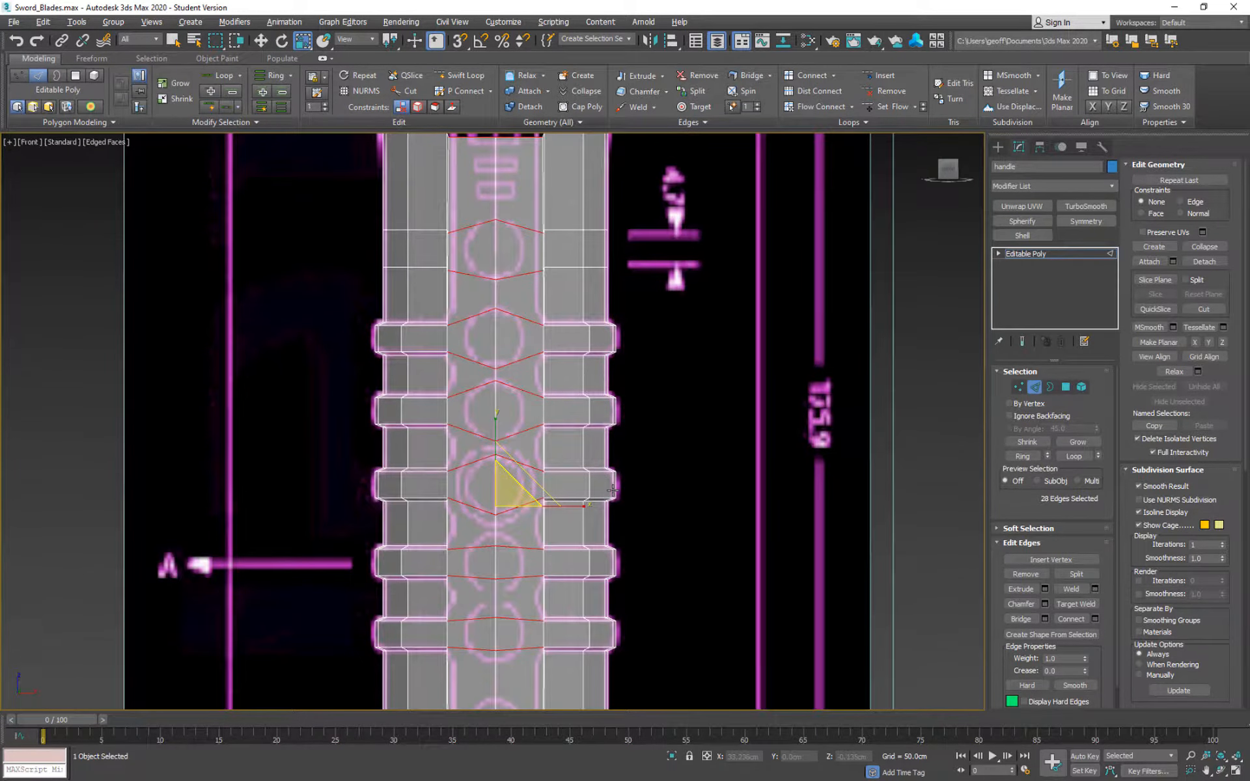
middle_drag(613, 489, 625, 386)
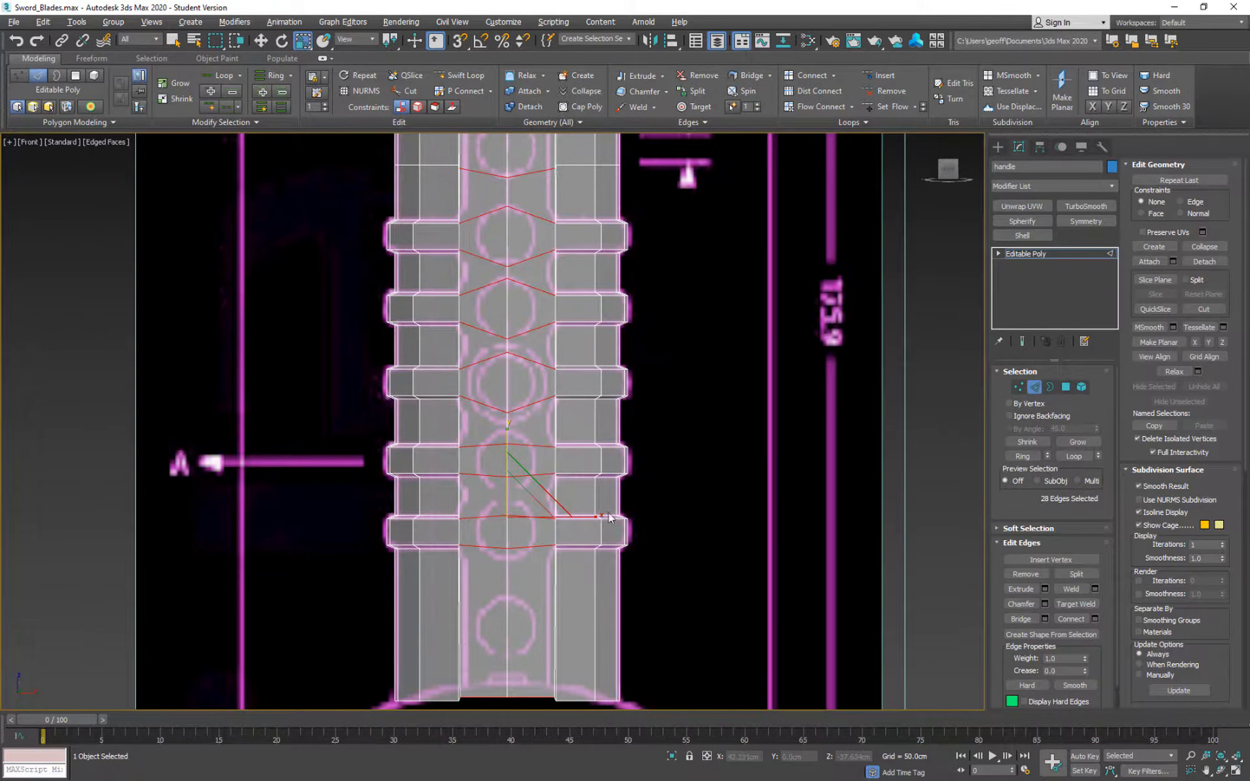
middle_drag(595, 377, 588, 436)
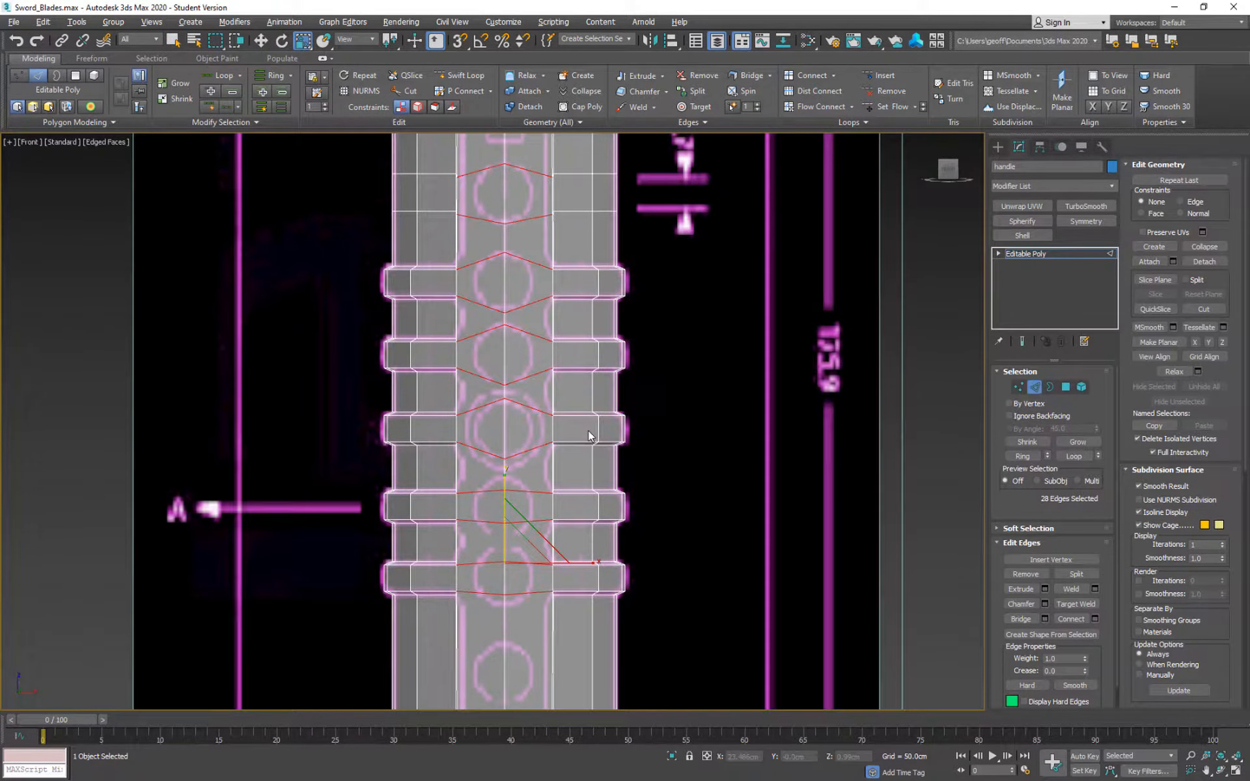
middle_drag(495, 333, 463, 360)
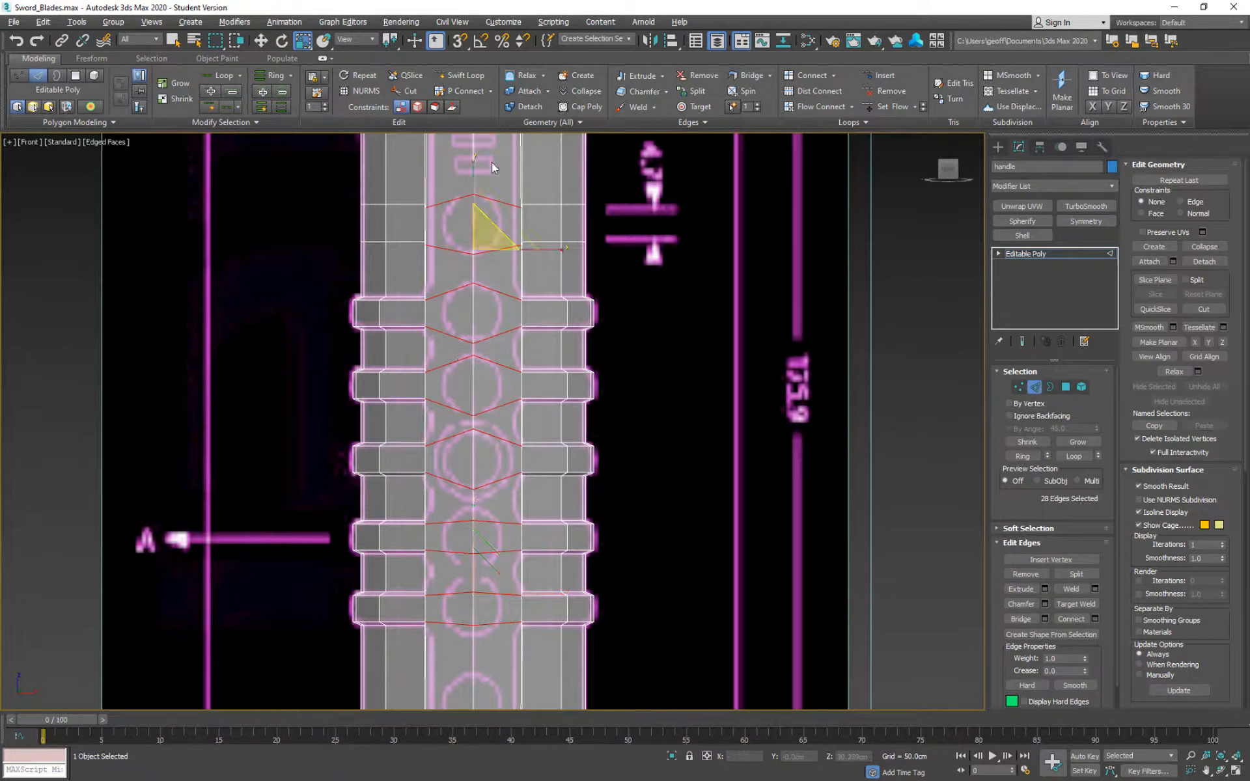
right_click(662, 358)
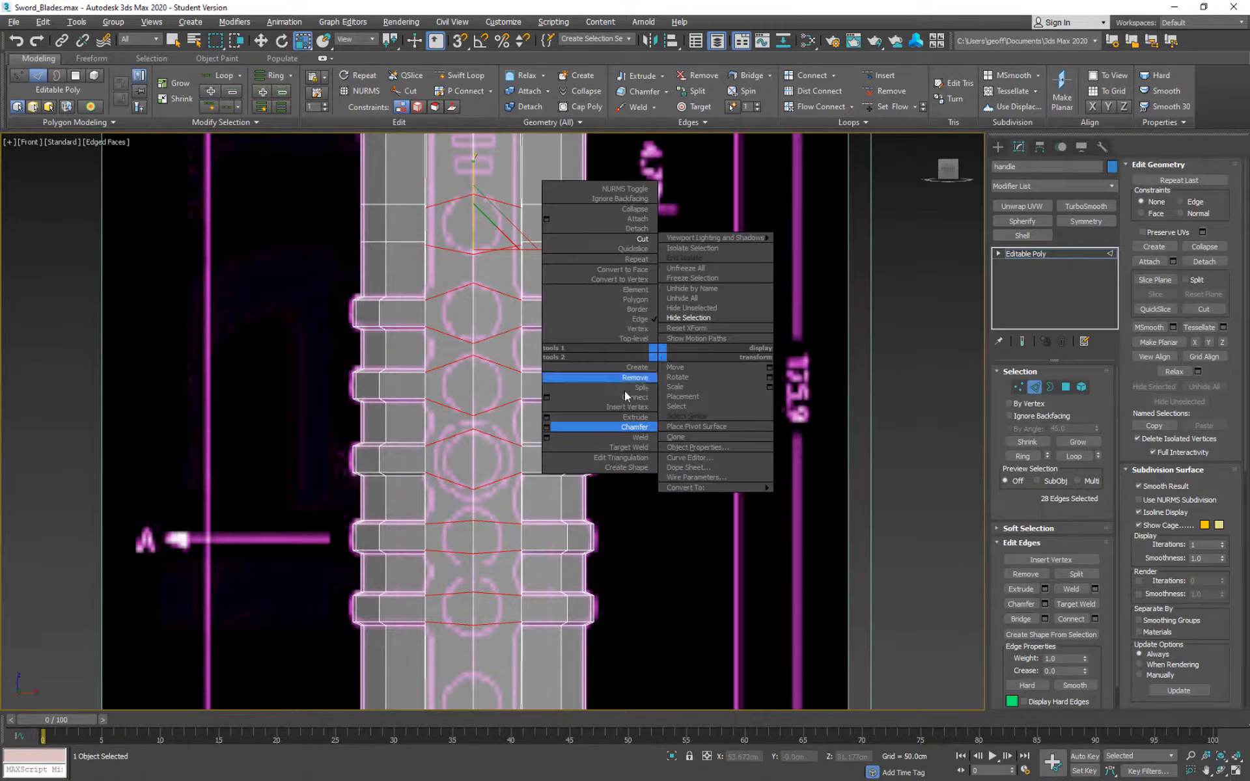
click(553, 424)
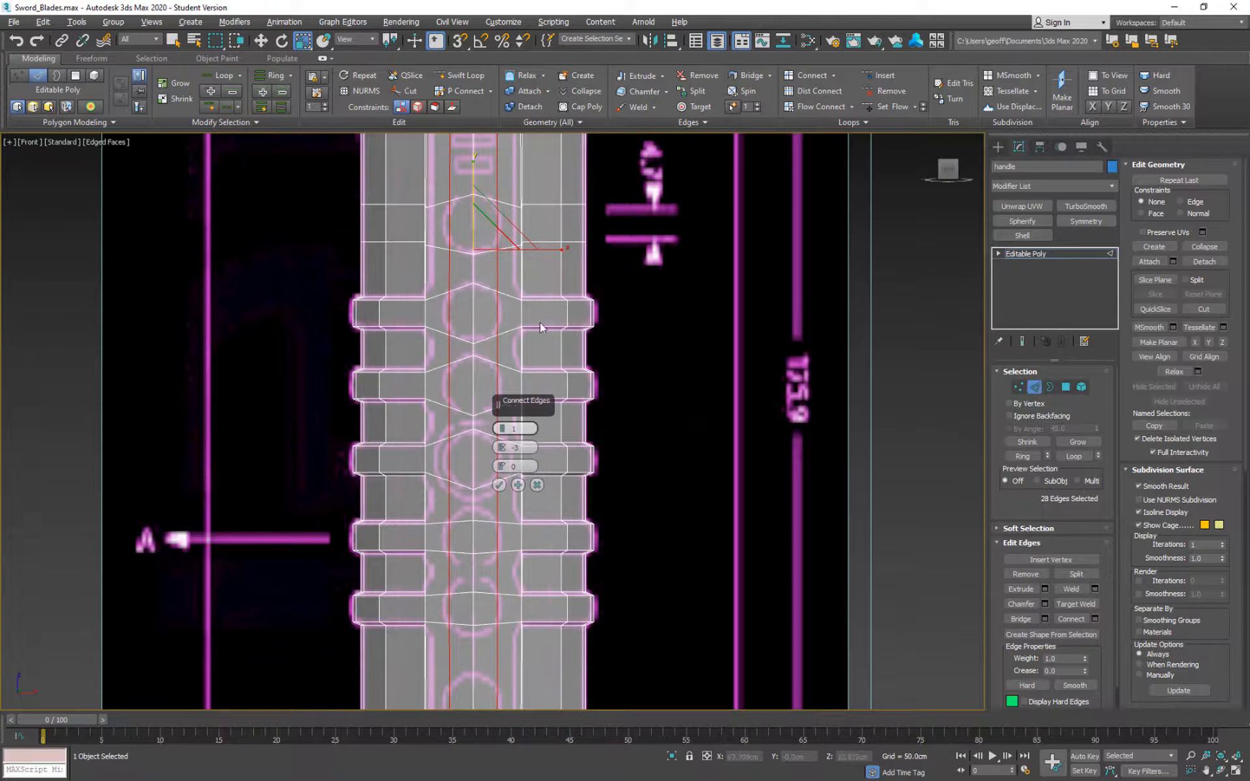
click(499, 486)
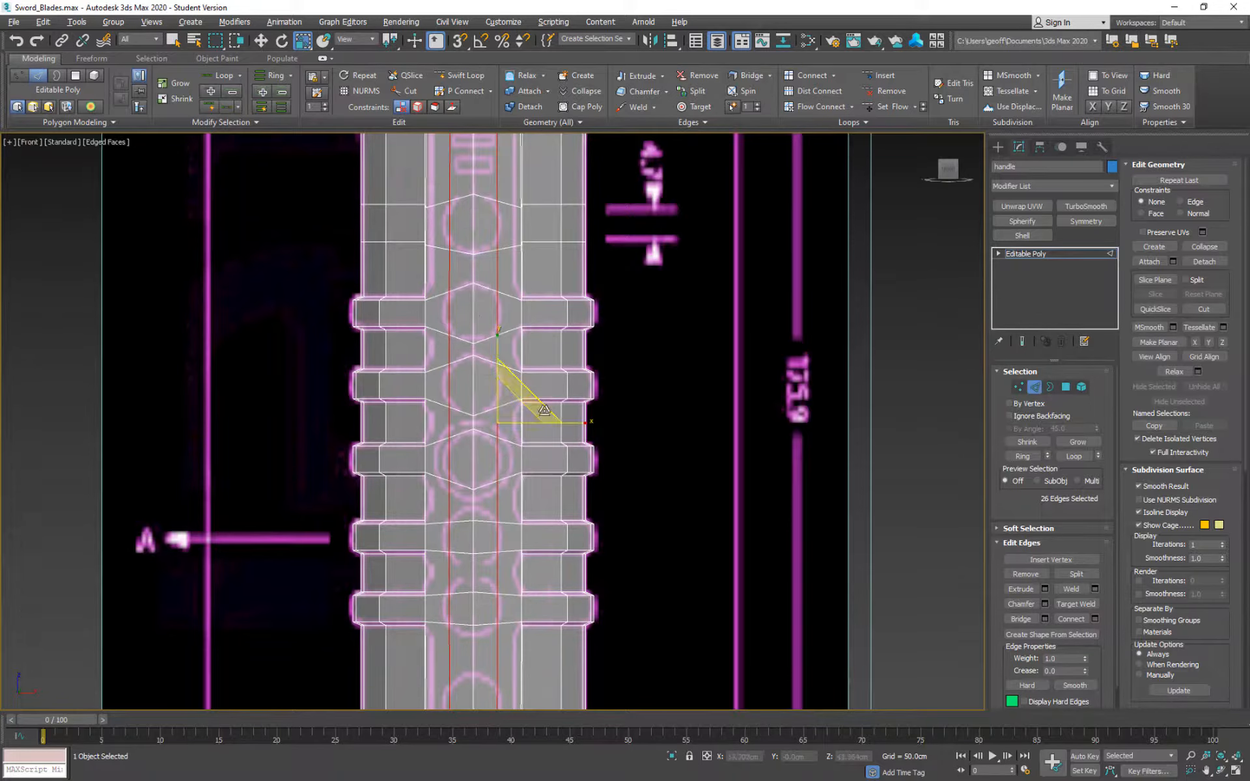
Scale the two new vertical edge loops apart horizontally about the selection centre to match the circles' width.
drag(391, 40, 393, 79)
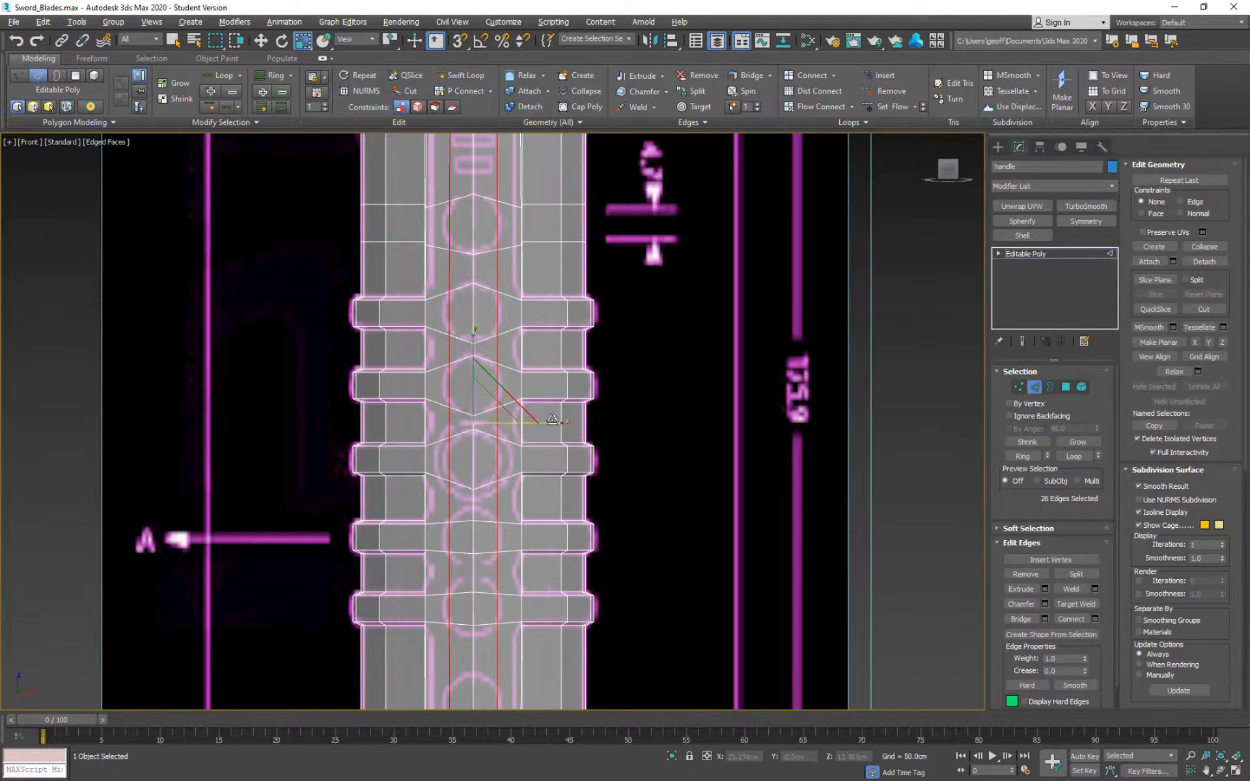
drag(561, 422, 566, 423)
middle_drag(466, 331, 475, 369)
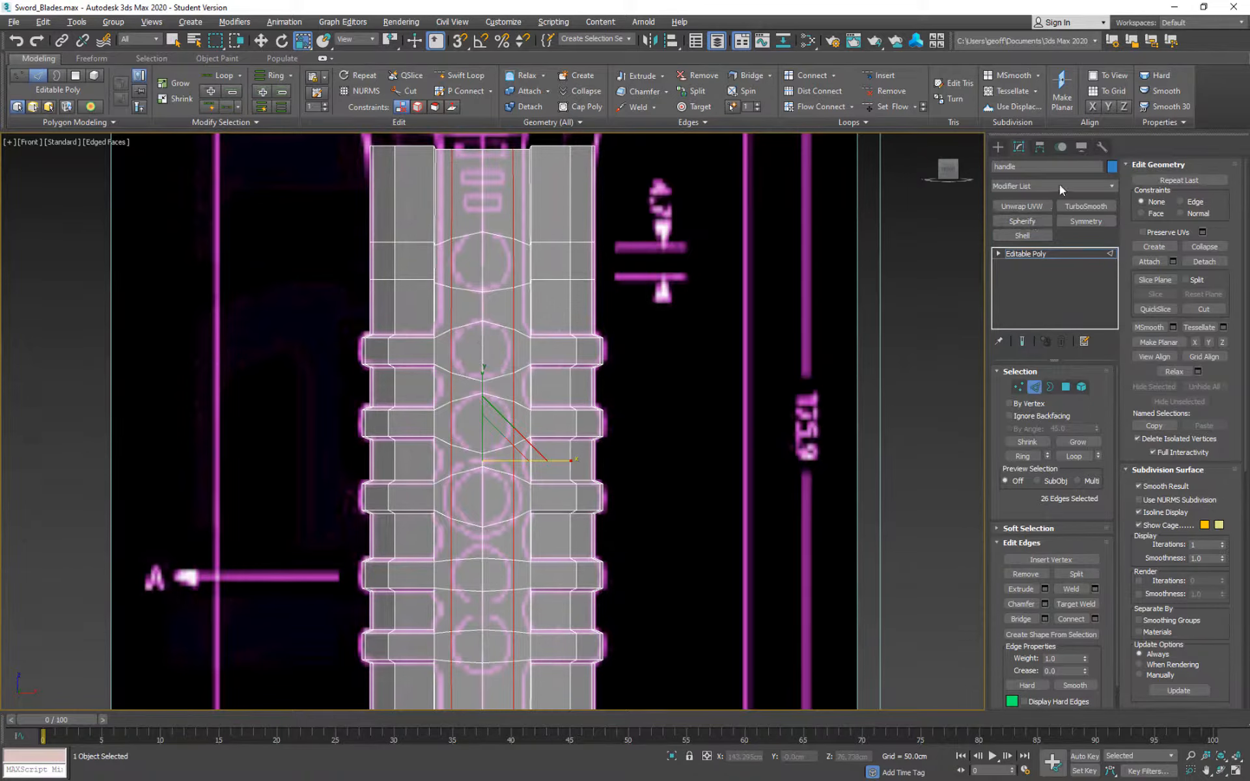
Try to add Spherify as a sixth button in the modifier set.
click(1088, 345)
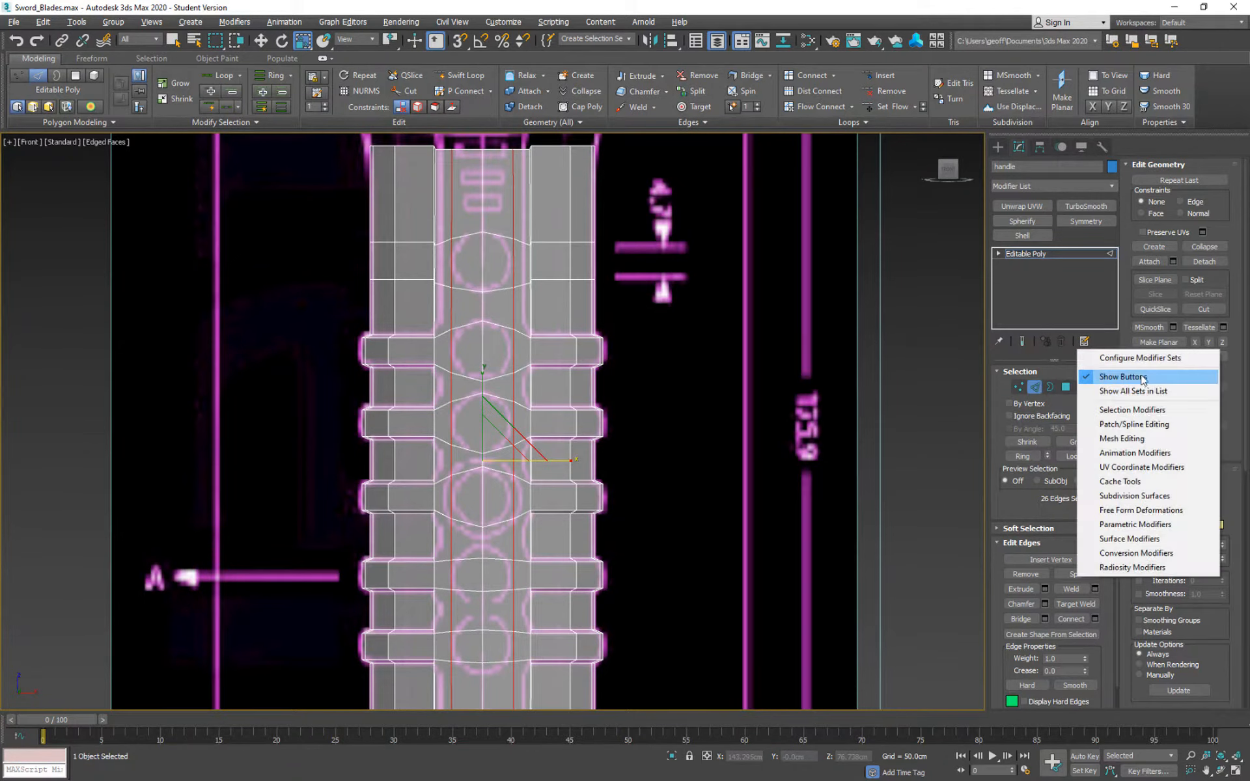
click(1155, 358)
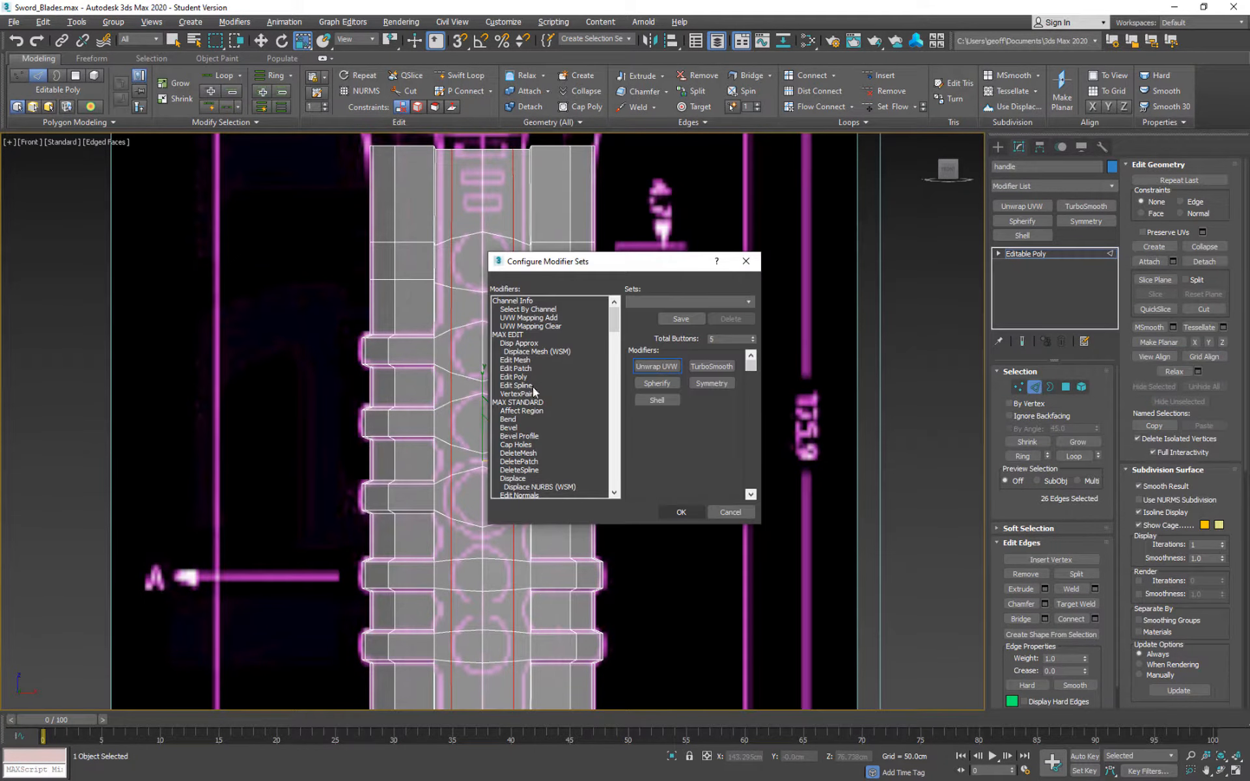
click(754, 336)
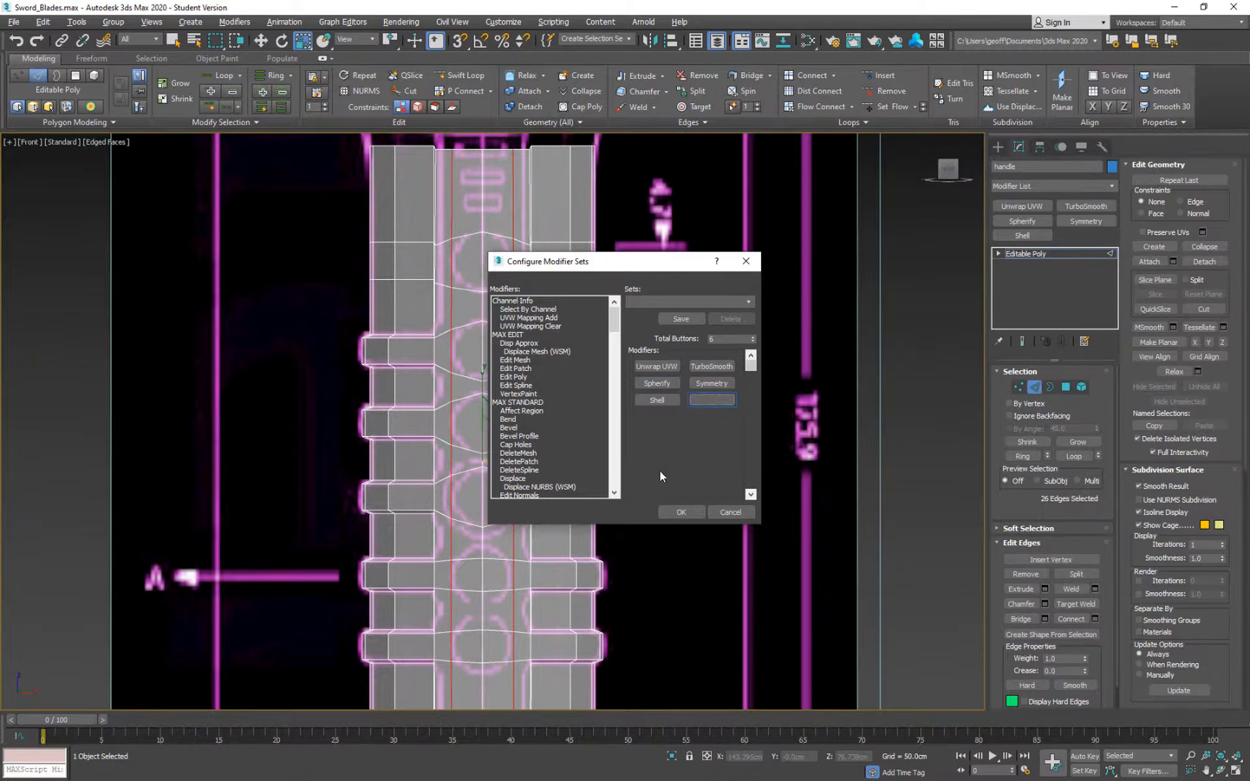
drag(528, 428, 537, 432)
text(sph)
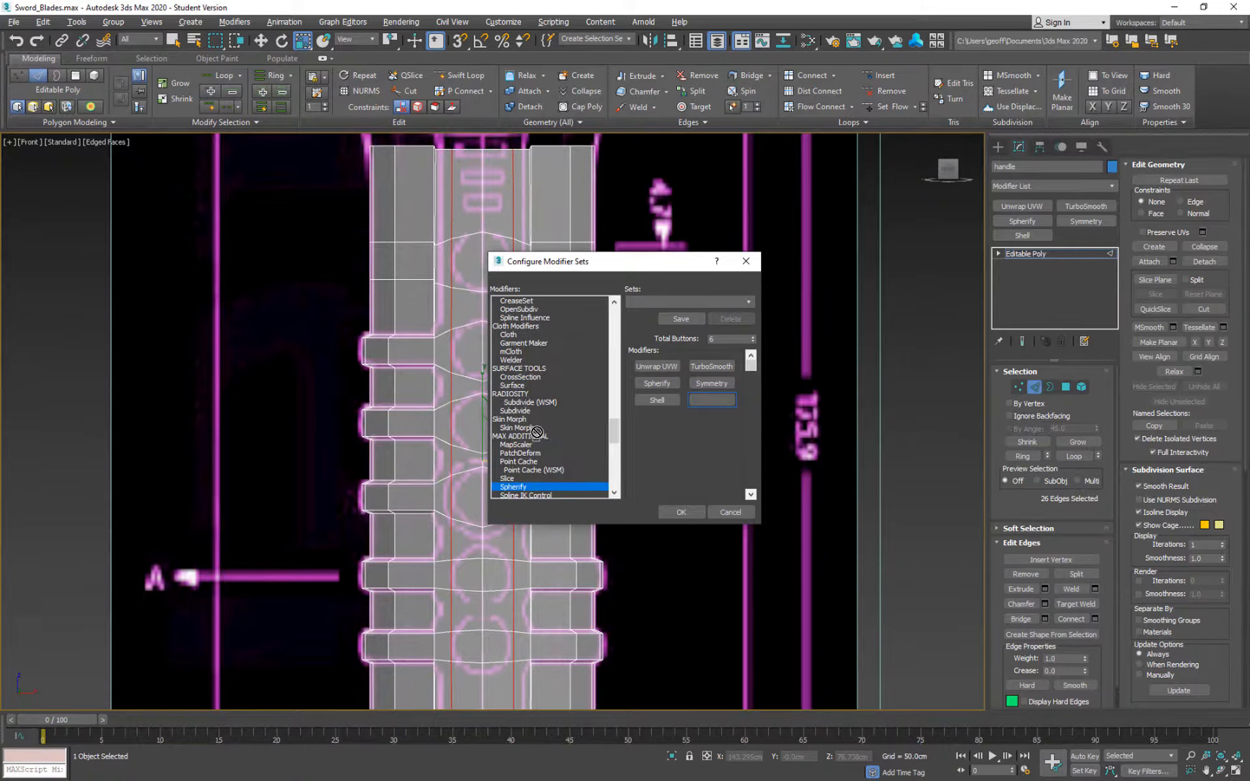
drag(549, 490, 712, 400)
click(681, 512)
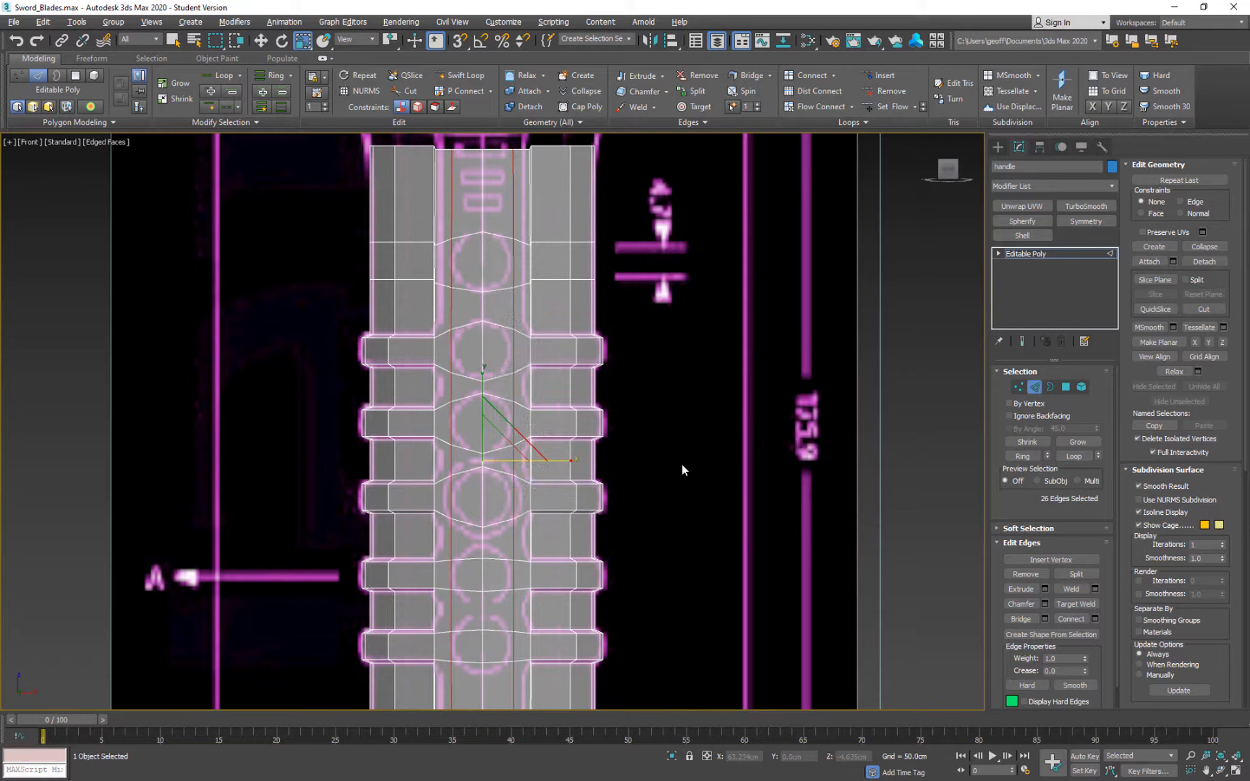
Connect the outer vertical edges of the upper three ridges and the band above them with 1 segment to add horizontal loops.
mouse_move(532, 328)
middle_down()
mouse_move(551, 296)
mouse_move(533, 326)
mouse_move(543, 338)
middle_up()
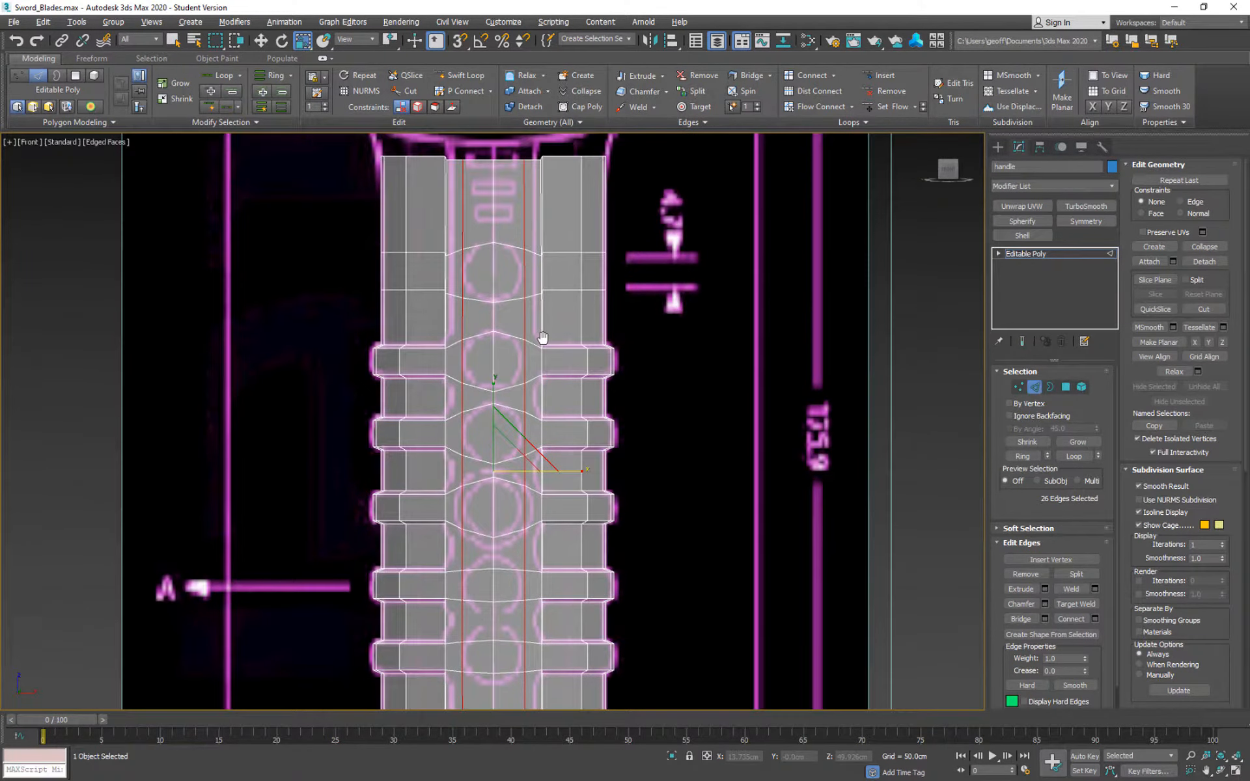
click(612, 362)
ctrl+click(613, 435)
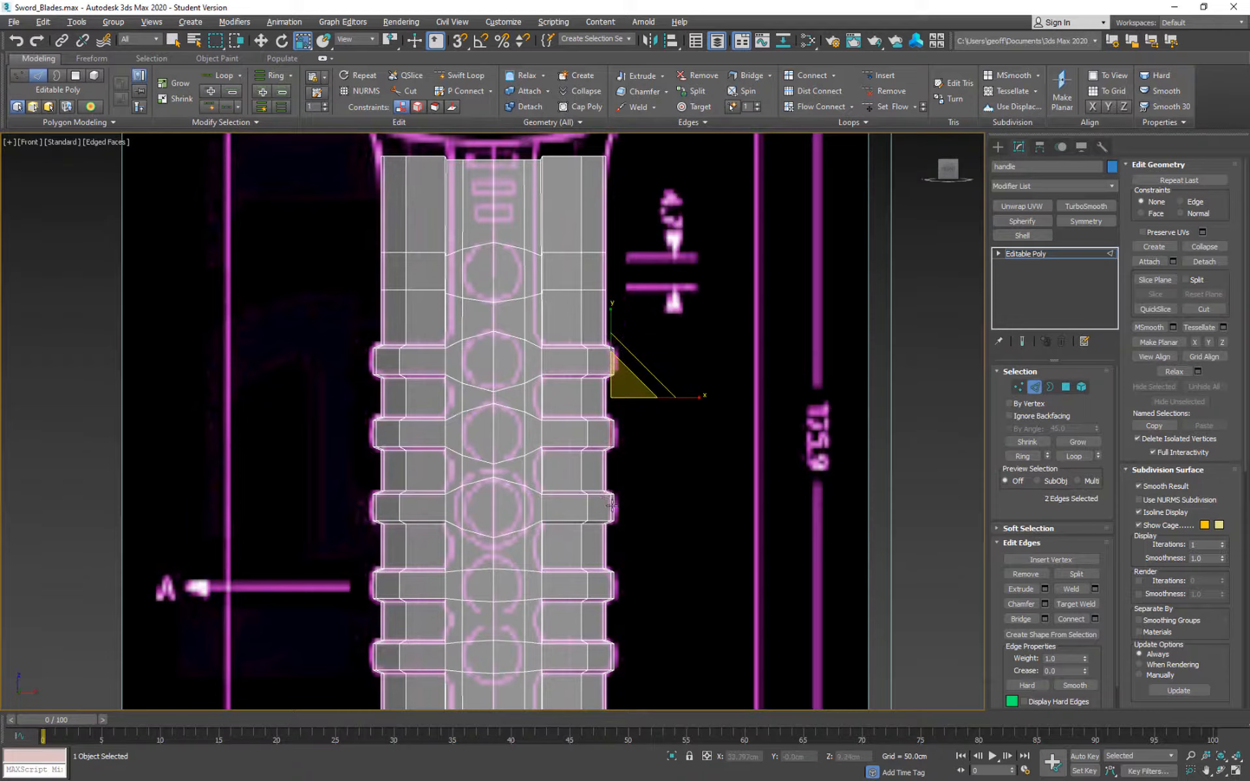
ctrl+click(612, 508)
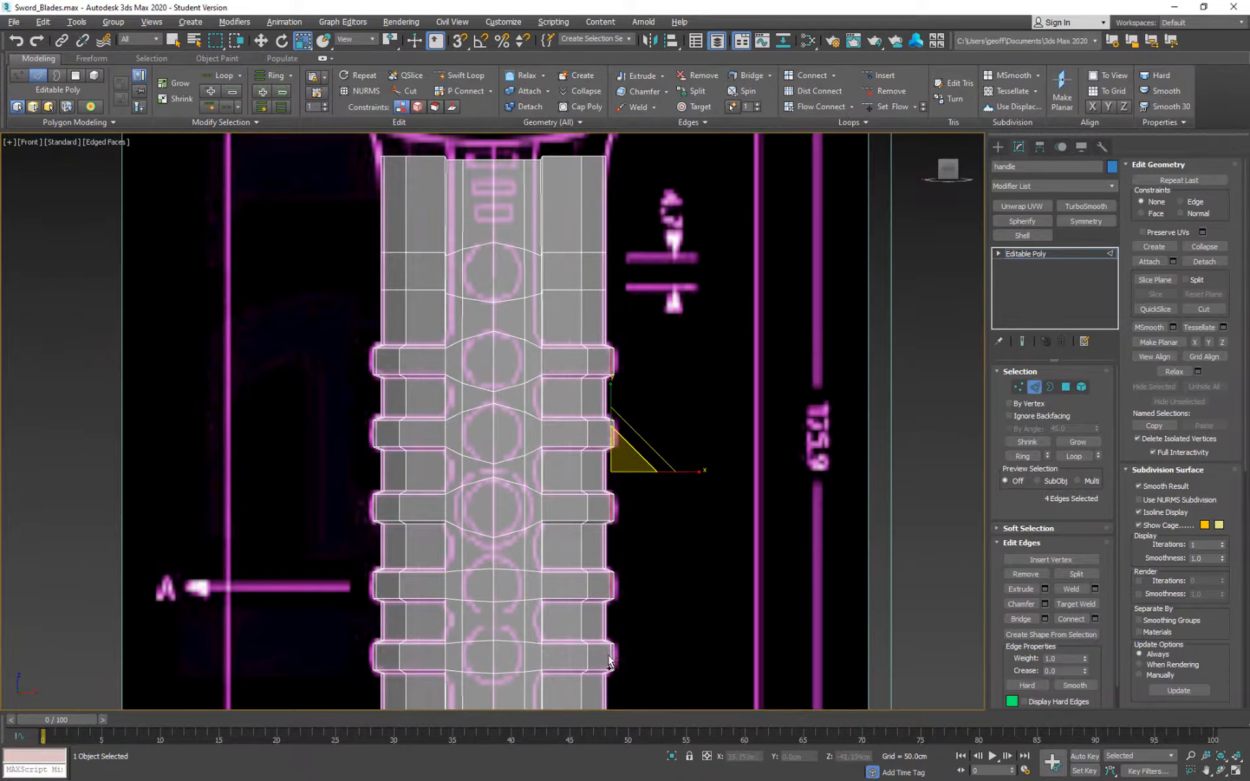
ctrl+click(601, 270)
right_click(714, 345)
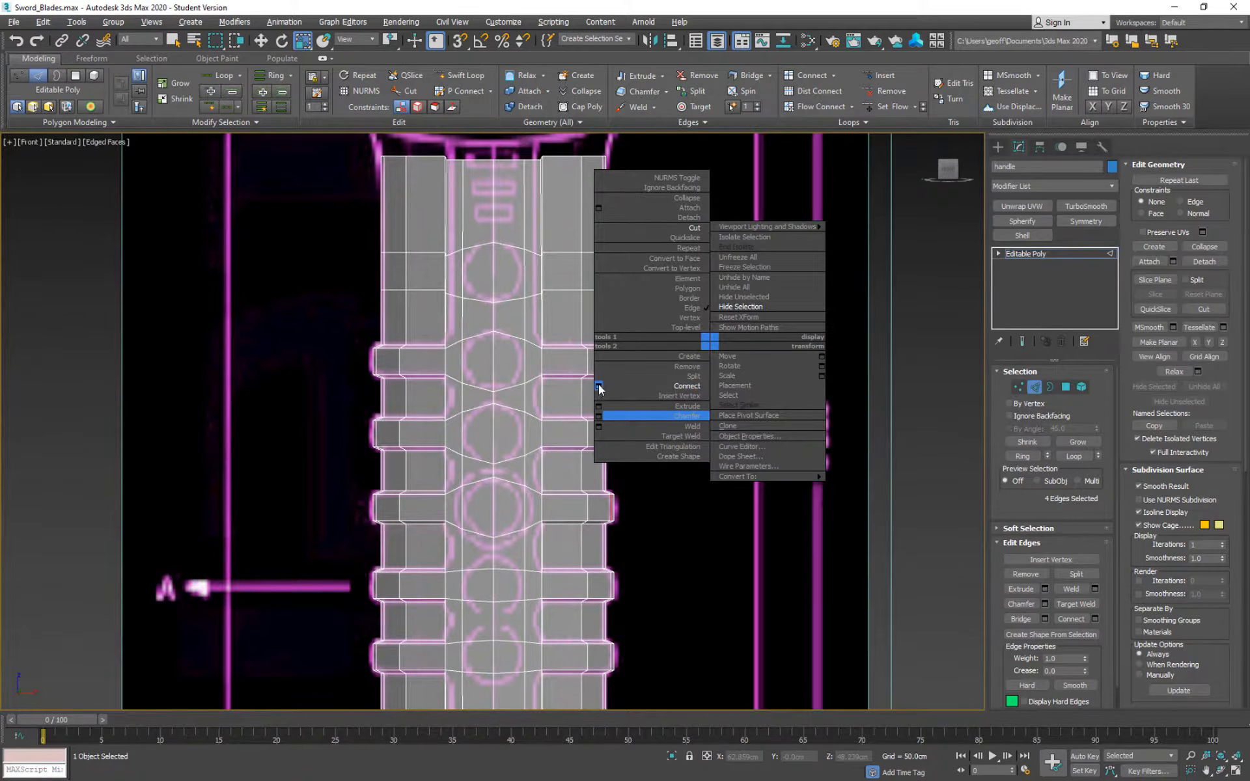
click(599, 387)
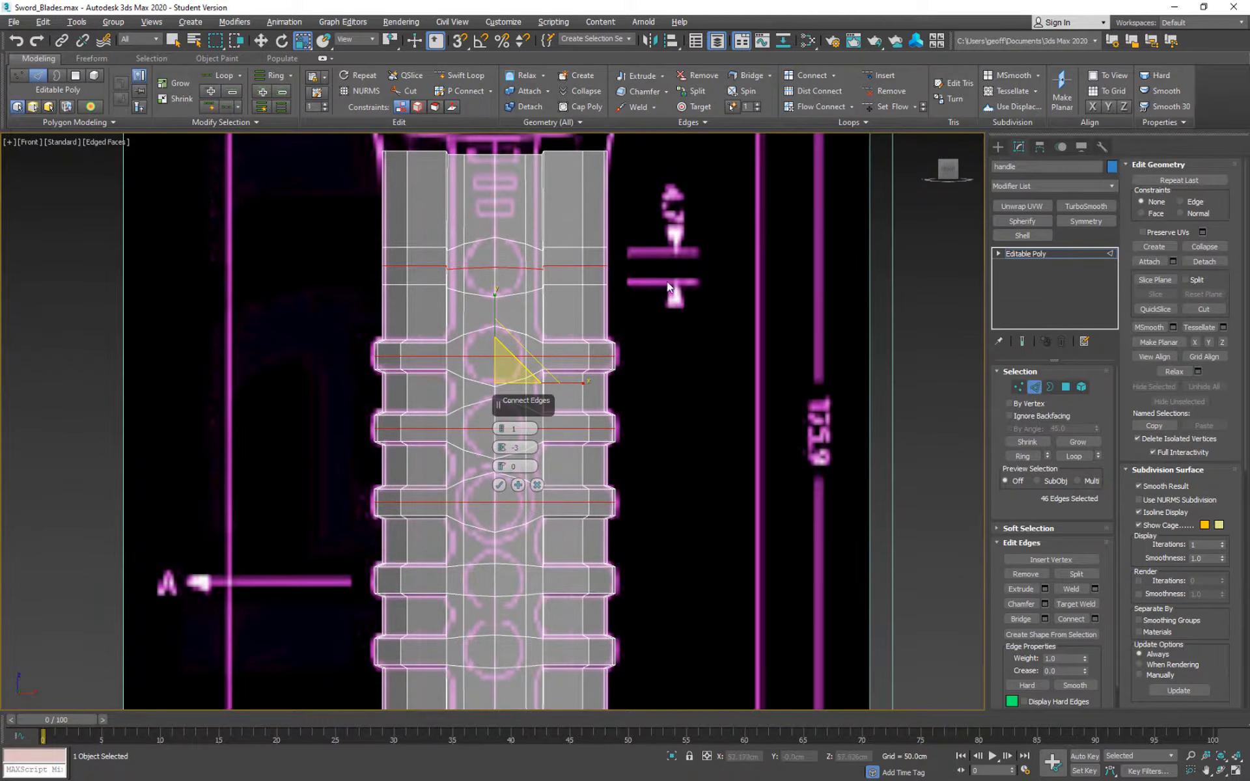
middle_drag(663, 358, 684, 293)
click(499, 486)
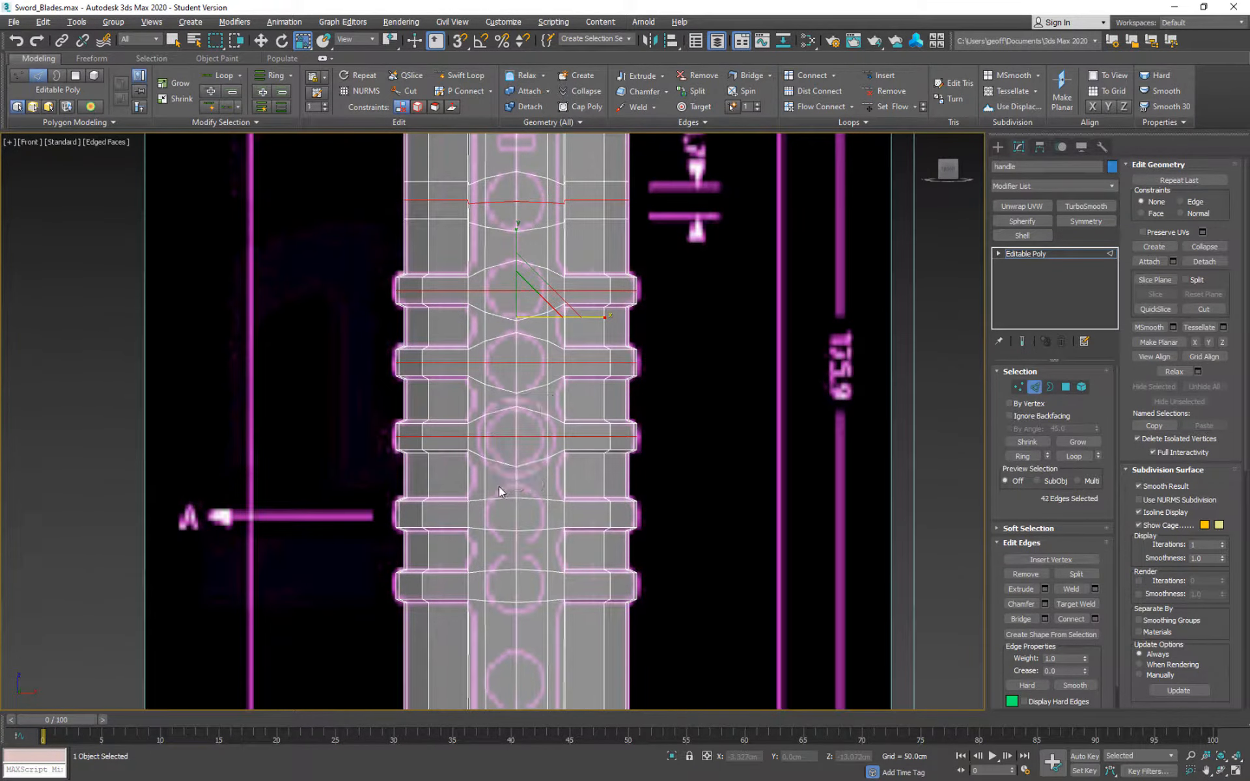
Select the two horizontal edges crossing the middle of the second circle from the top.
middle_drag(499, 487, 695, 389)
scroll(695, 388, up, 4)
middle_drag(399, 382, 572, 446)
scroll(560, 357, down, 2)
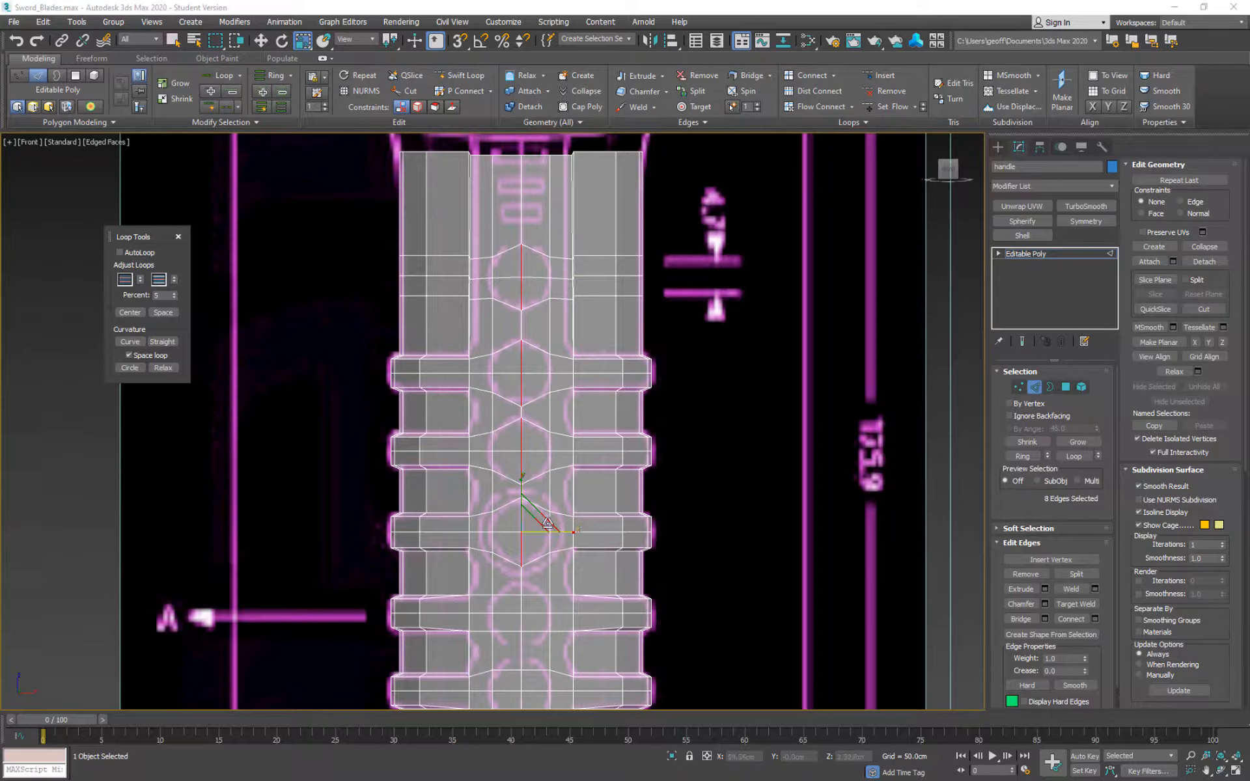
mouse_move(584, 386)
middle_down()
mouse_move(616, 349)
mouse_move(591, 378)
middle_up()
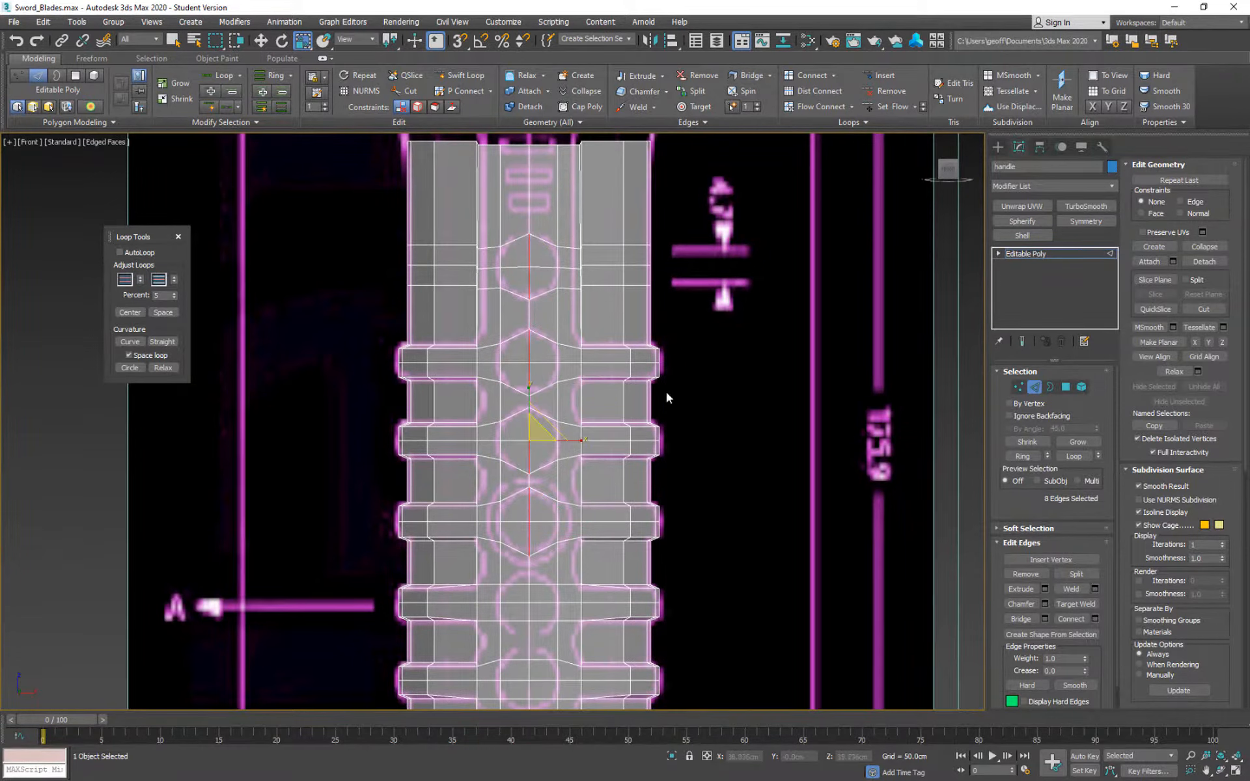
click(518, 362)
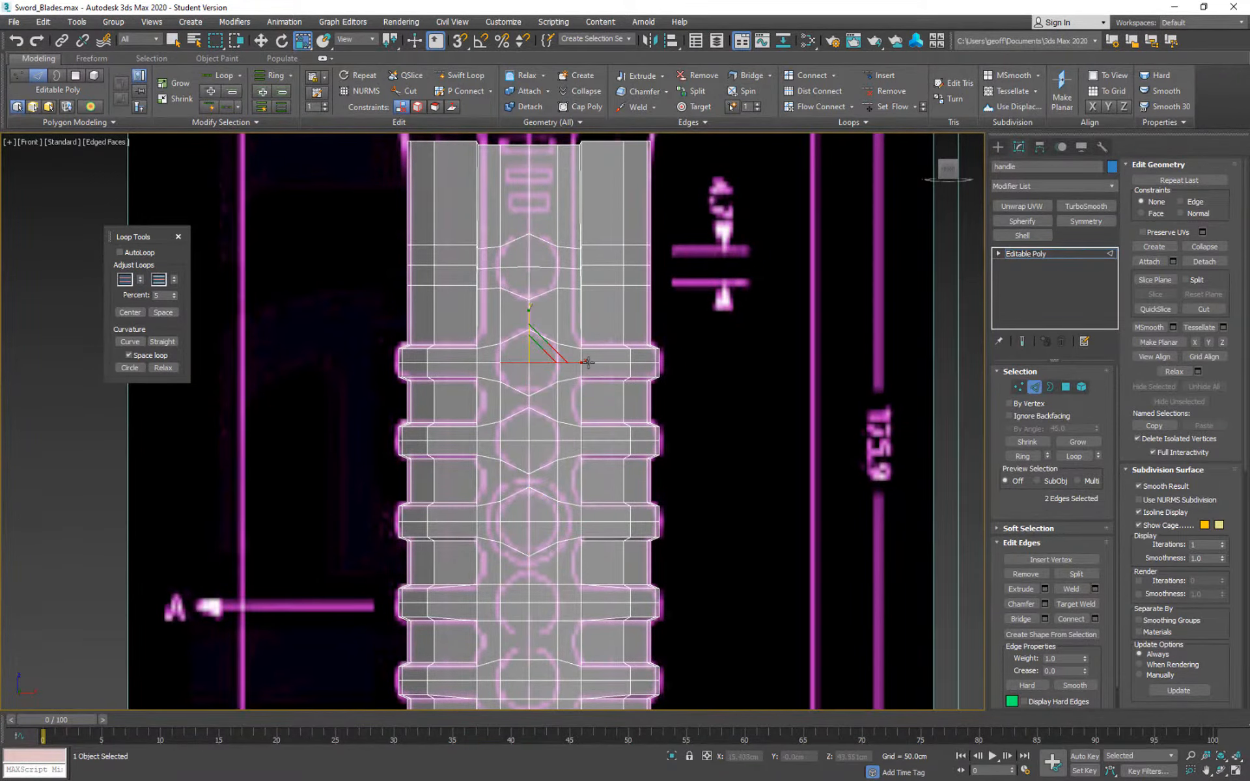
mouse_move(612, 280)
middle_down()
mouse_move(622, 248)
mouse_move(624, 283)
middle_up()
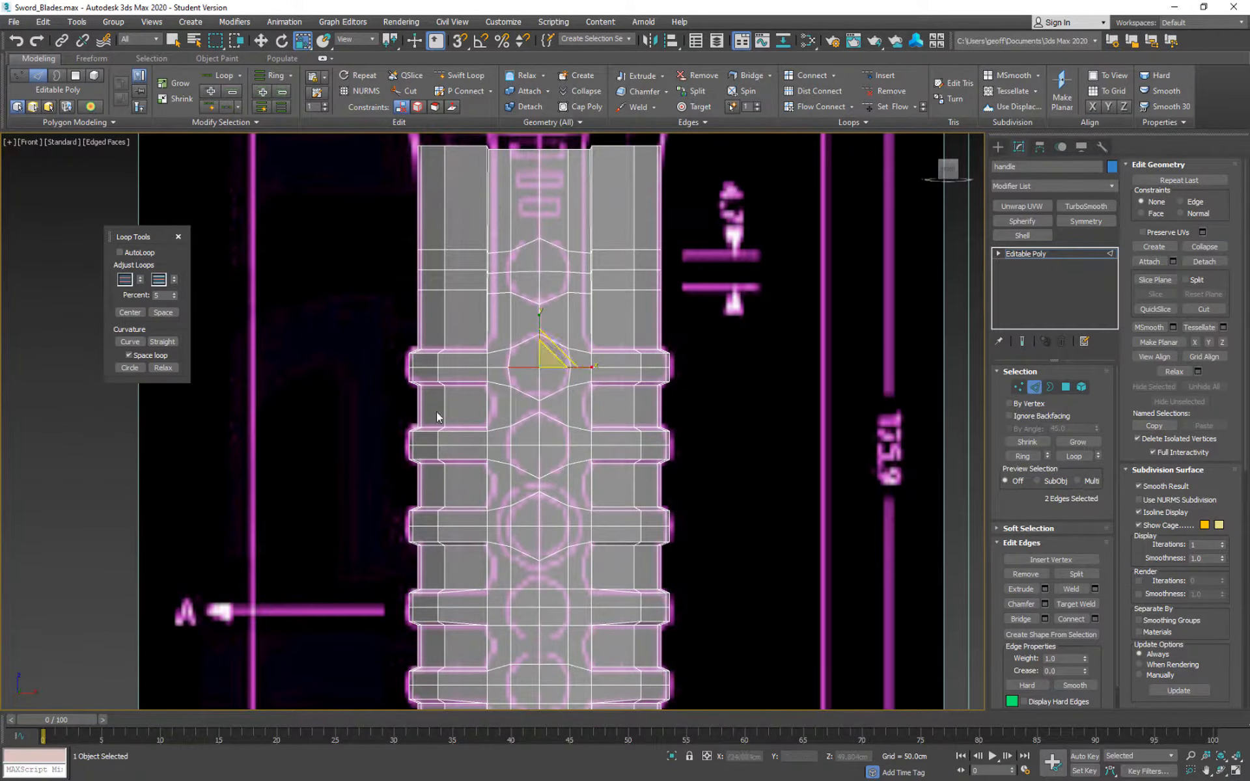
mouse_move(563, 349)
middle_down()
mouse_move(558, 321)
mouse_move(554, 336)
middle_up()
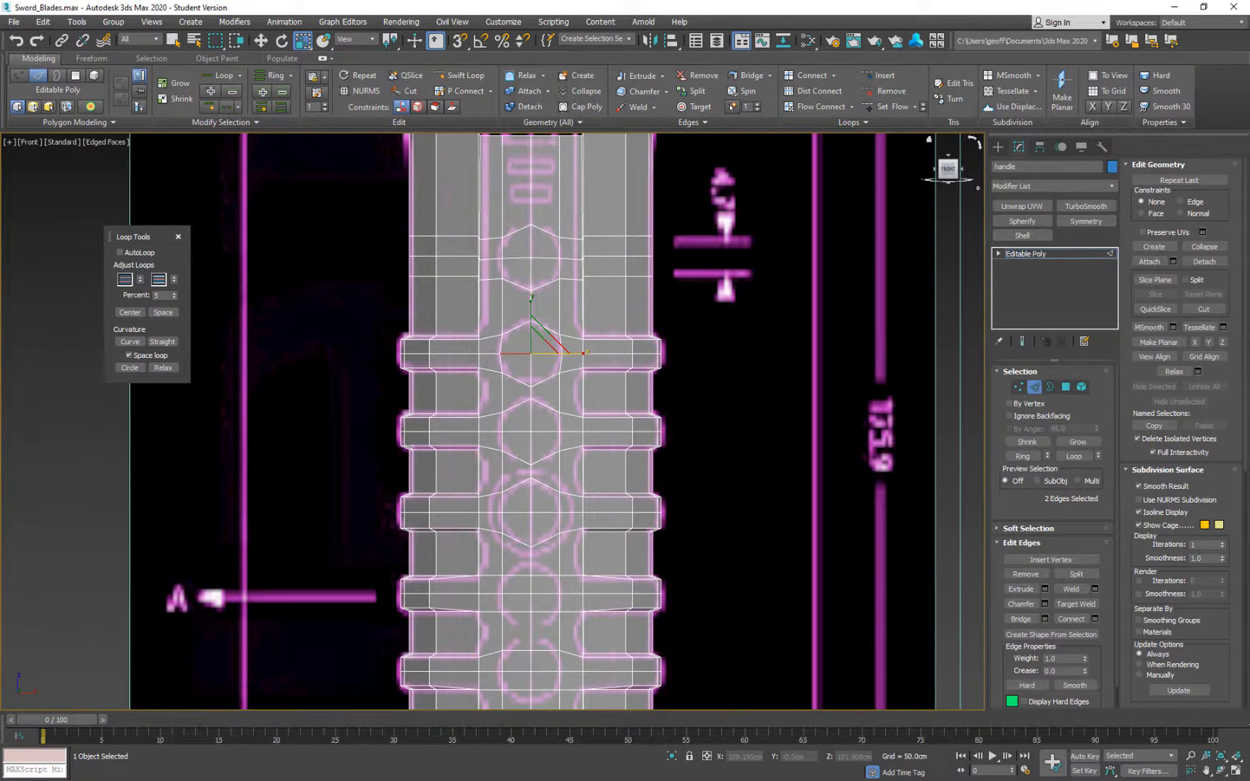
Activate the Move tool and return to edge-level selection on the handle.
key(3)
mouse_move(611, 368)
middle_down()
mouse_move(636, 329)
mouse_move(622, 357)
middle_up()
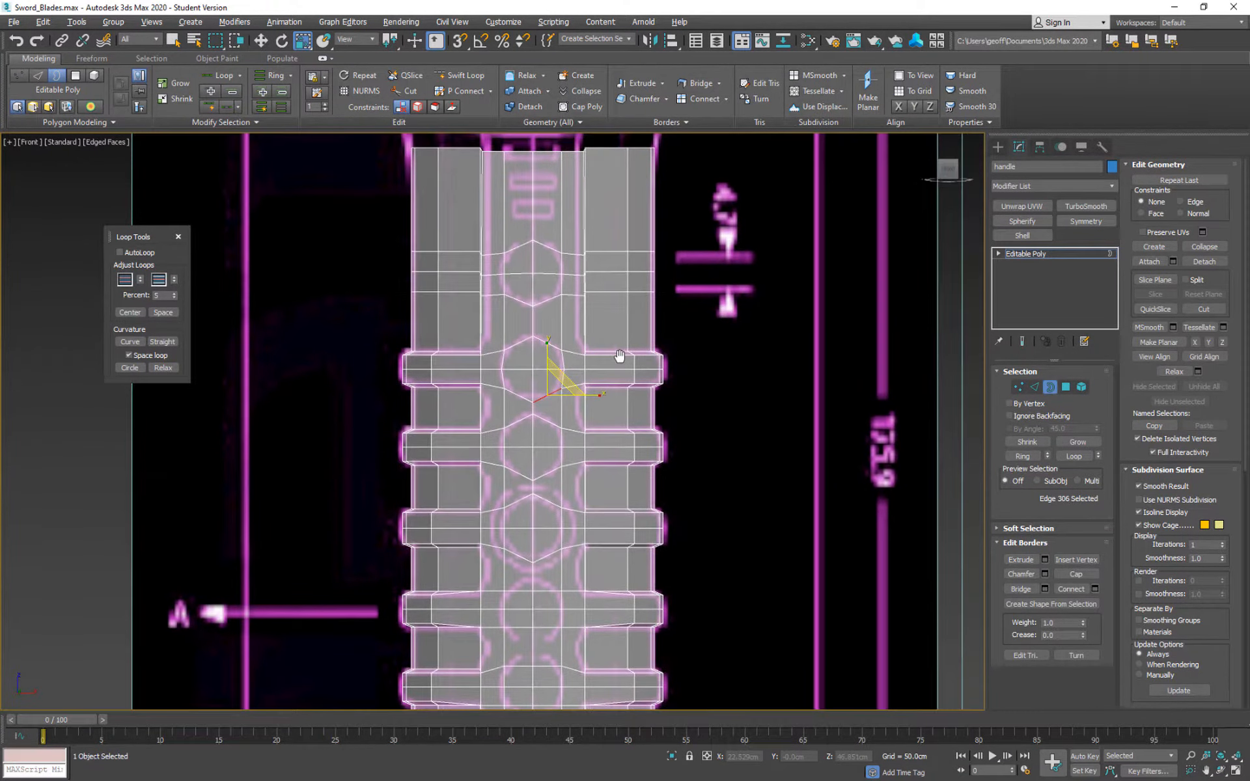
middle_drag(529, 262, 523, 246)
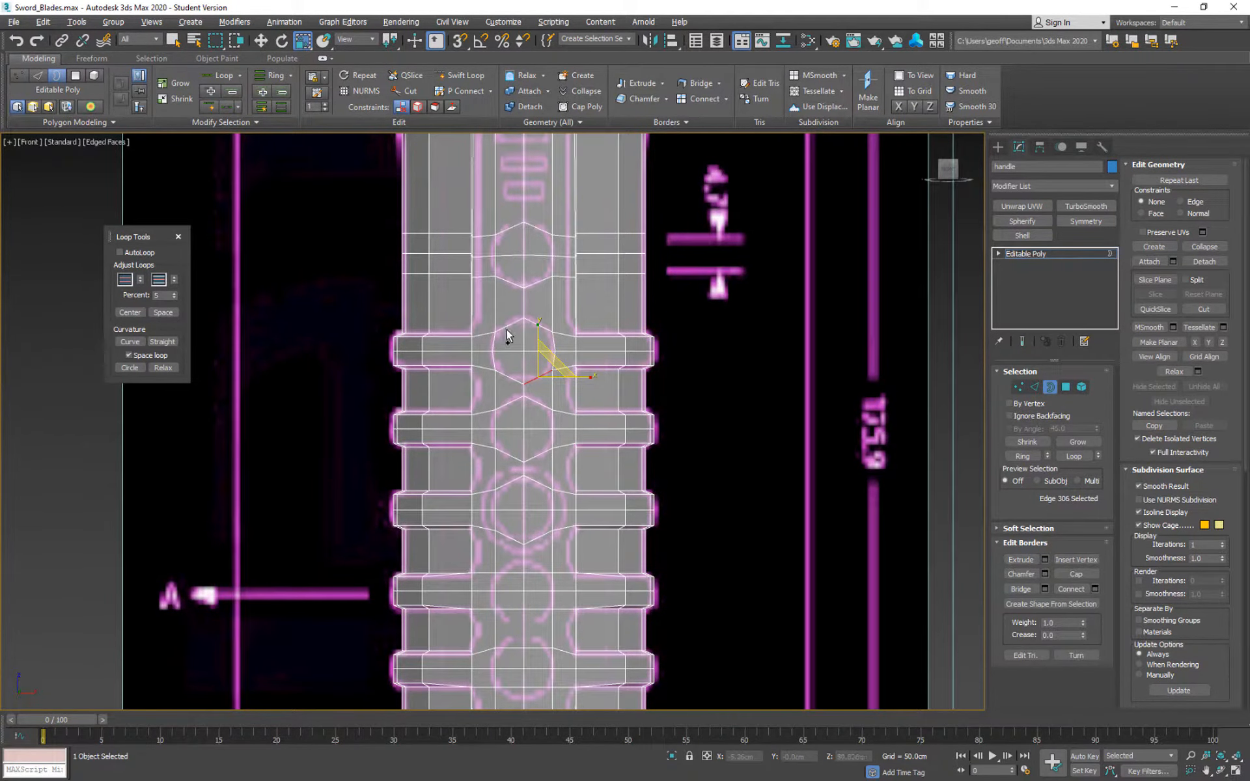
middle_drag(509, 387, 507, 480)
key(w)
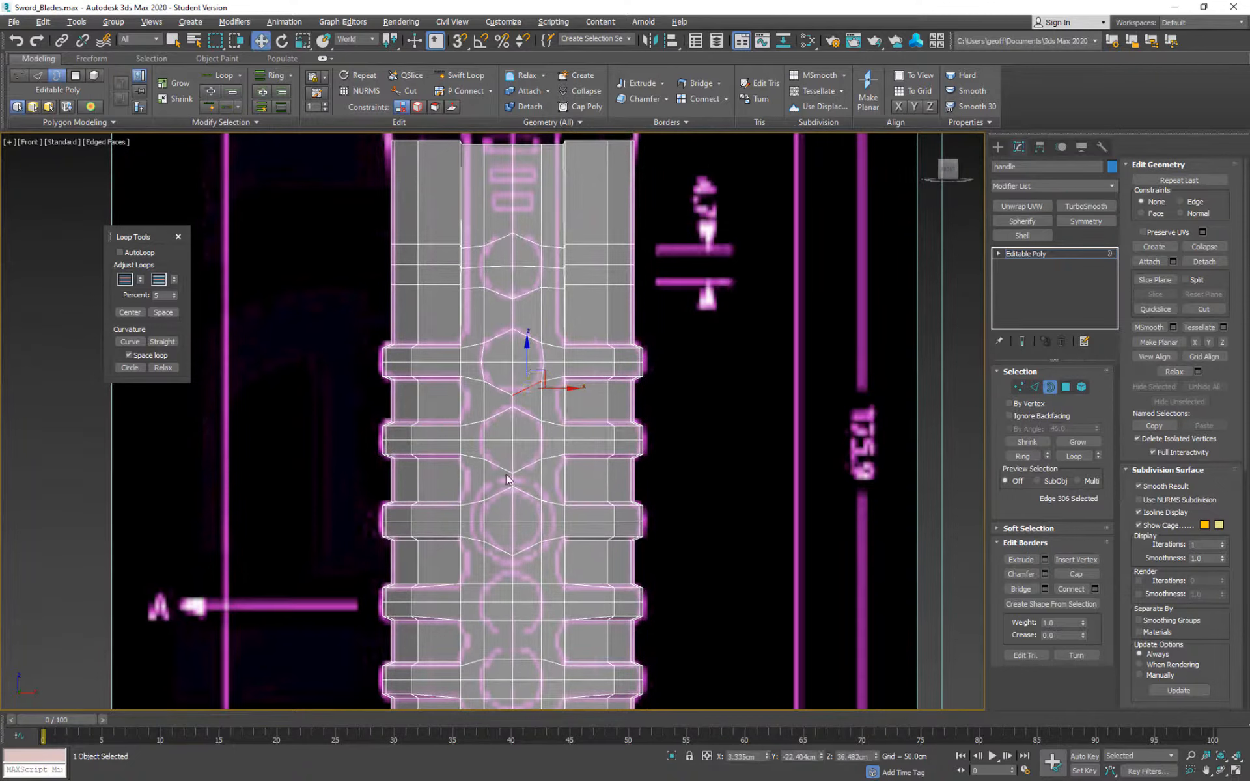
click(1037, 388)
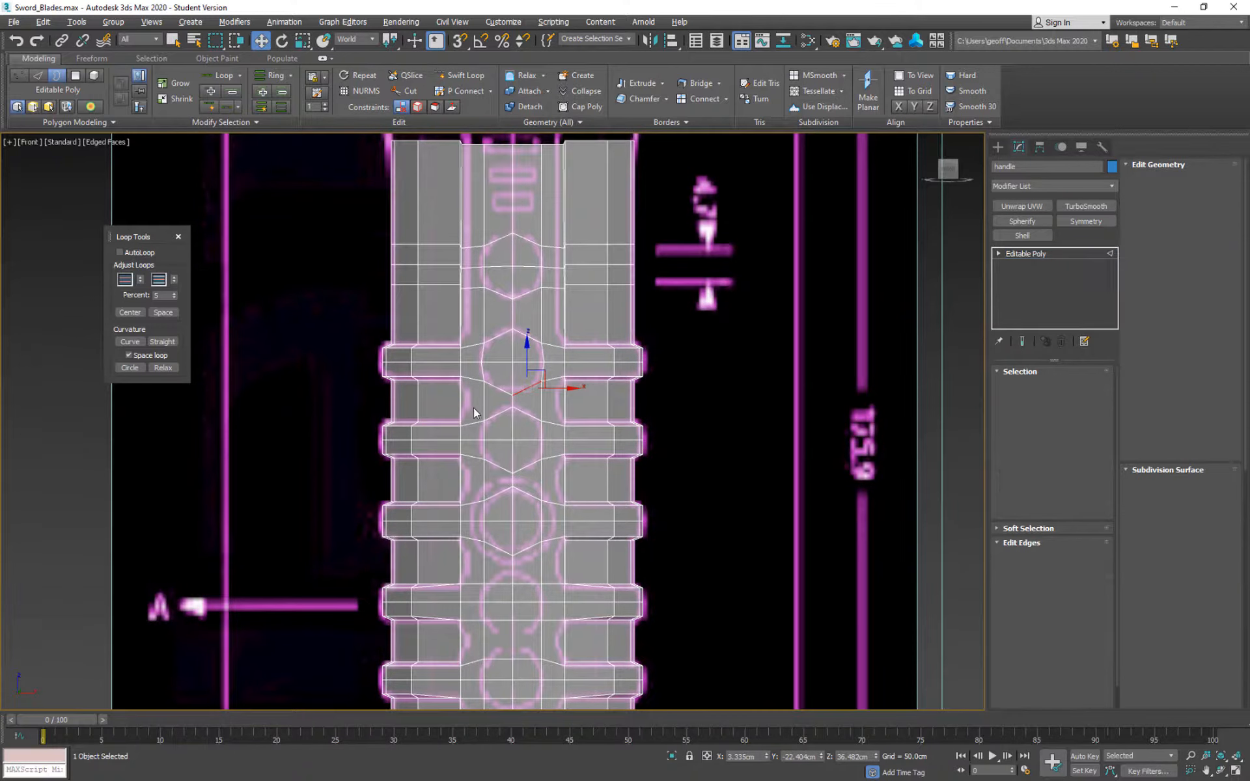
Expand the selection to the ring of edges across the circles and connect them to add vertical loops on both sides of the centre line.
key(alt+r)
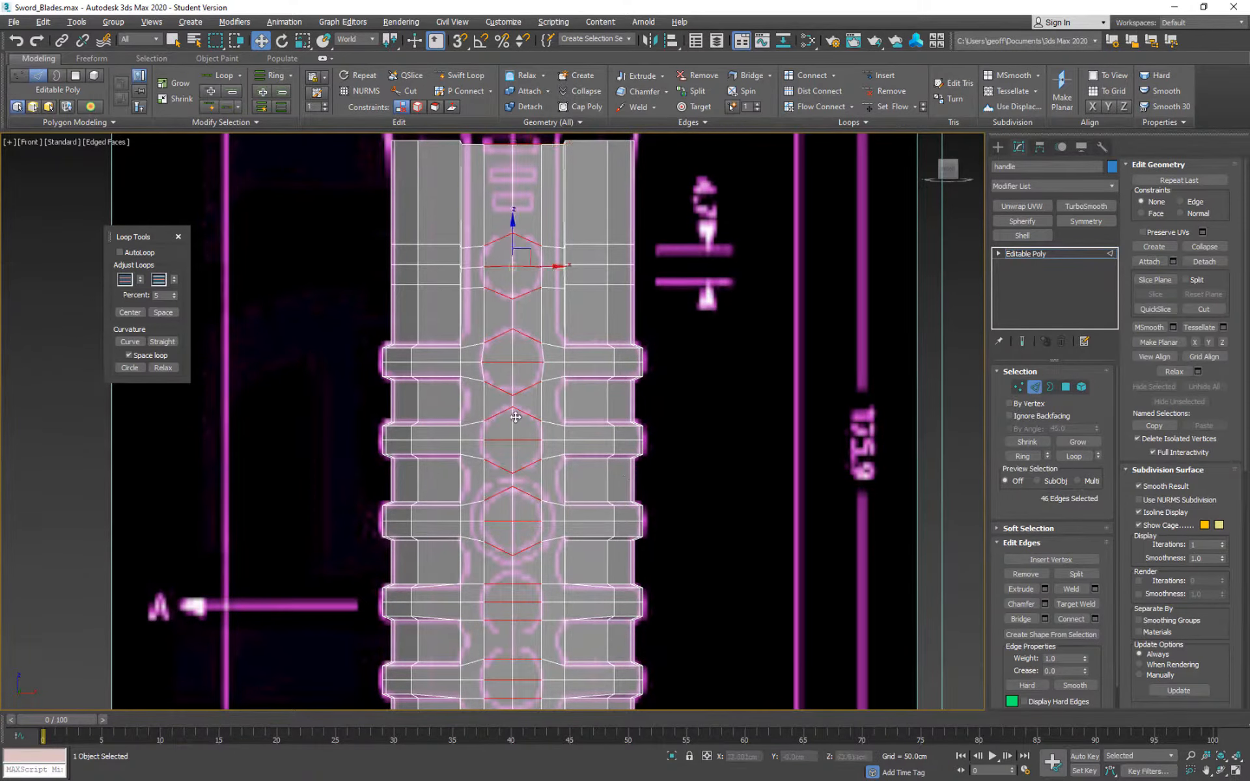
right_click(709, 412)
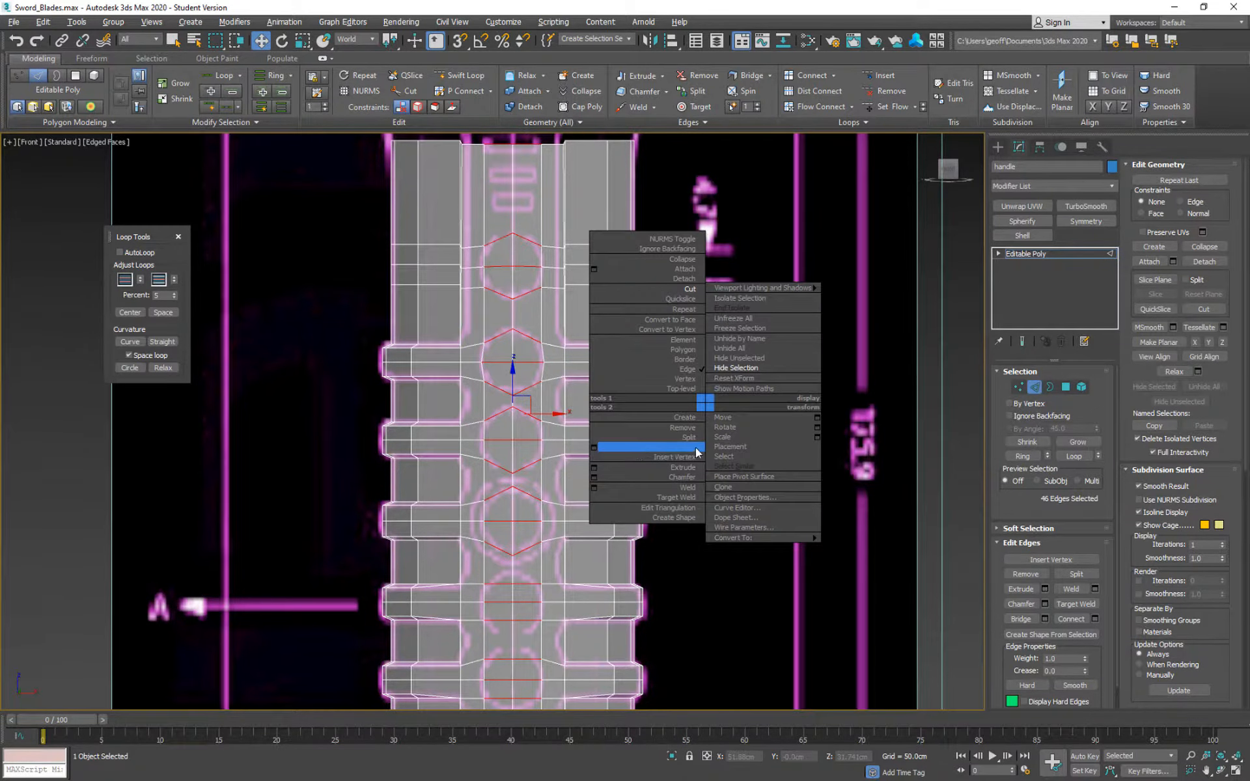
click(678, 449)
middle_drag(545, 264, 547, 312)
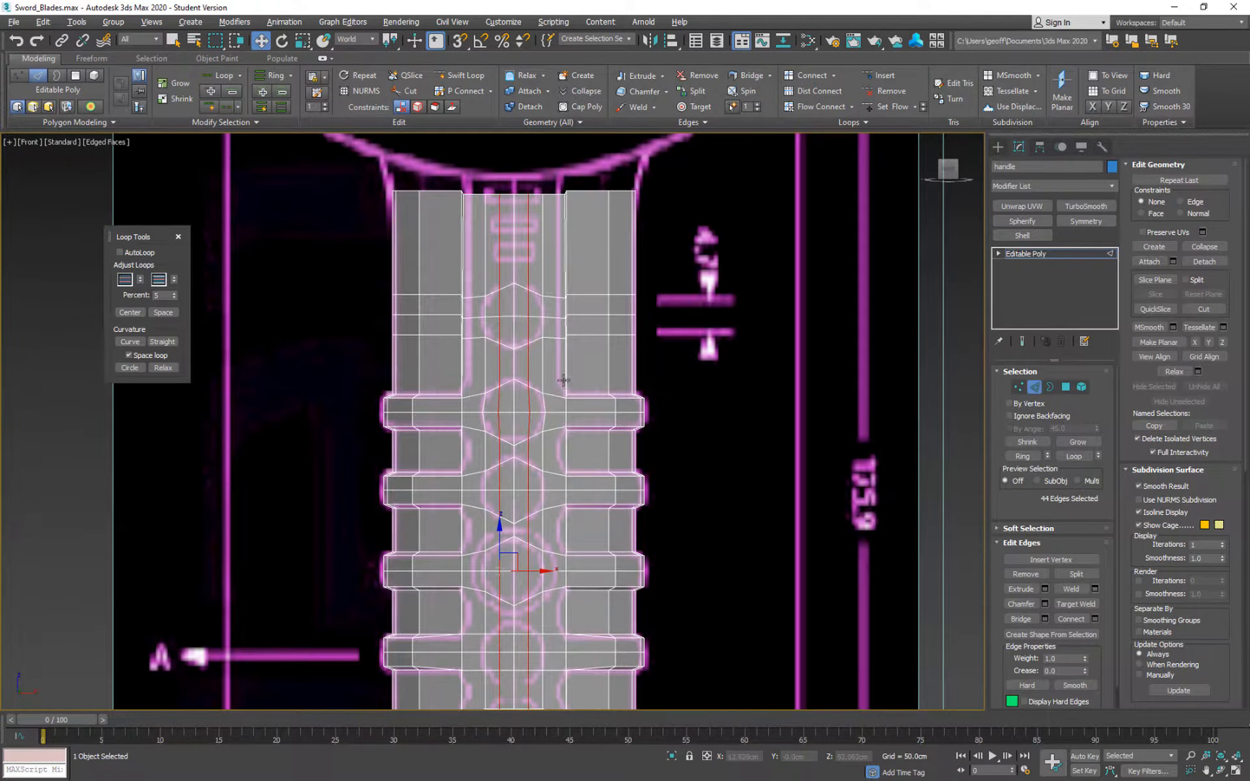
middle_drag(564, 381, 611, 410)
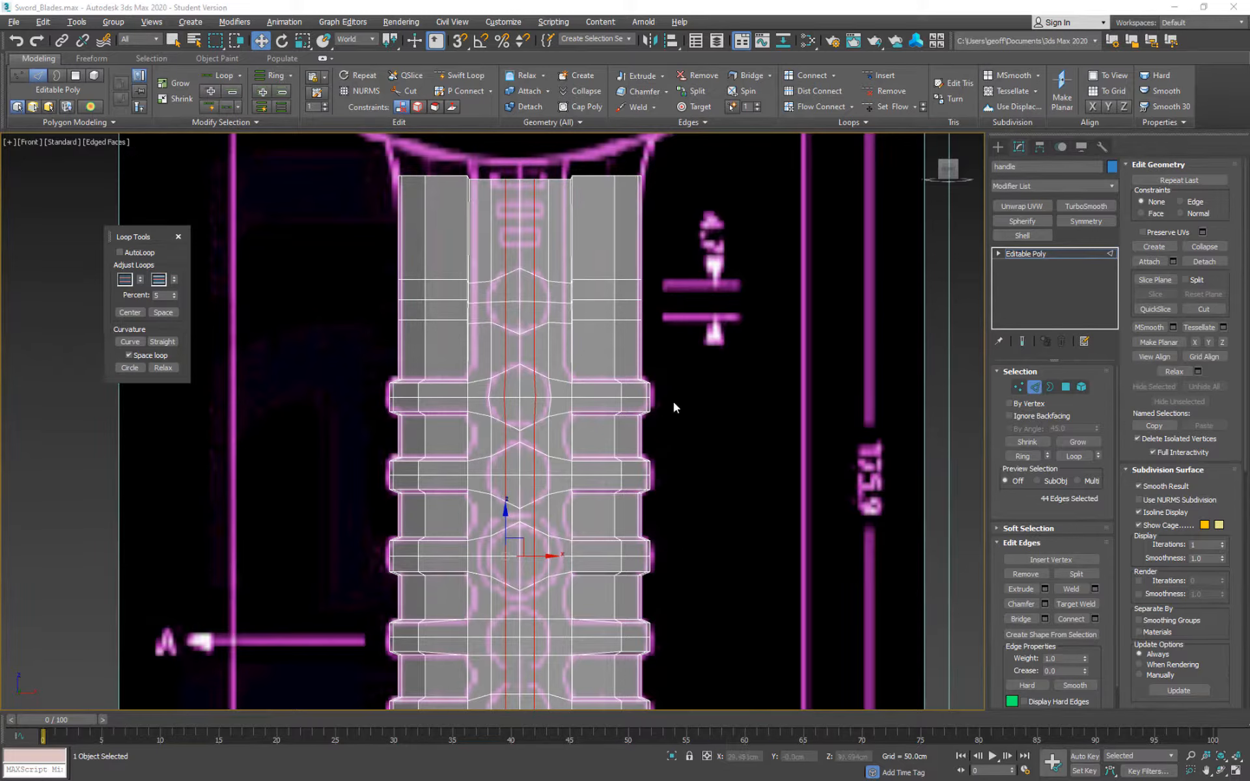
middle_drag(532, 388, 538, 350)
Delete the polygons inside the upper four circle outlines to open holes along the handle's centre.
click(1066, 388)
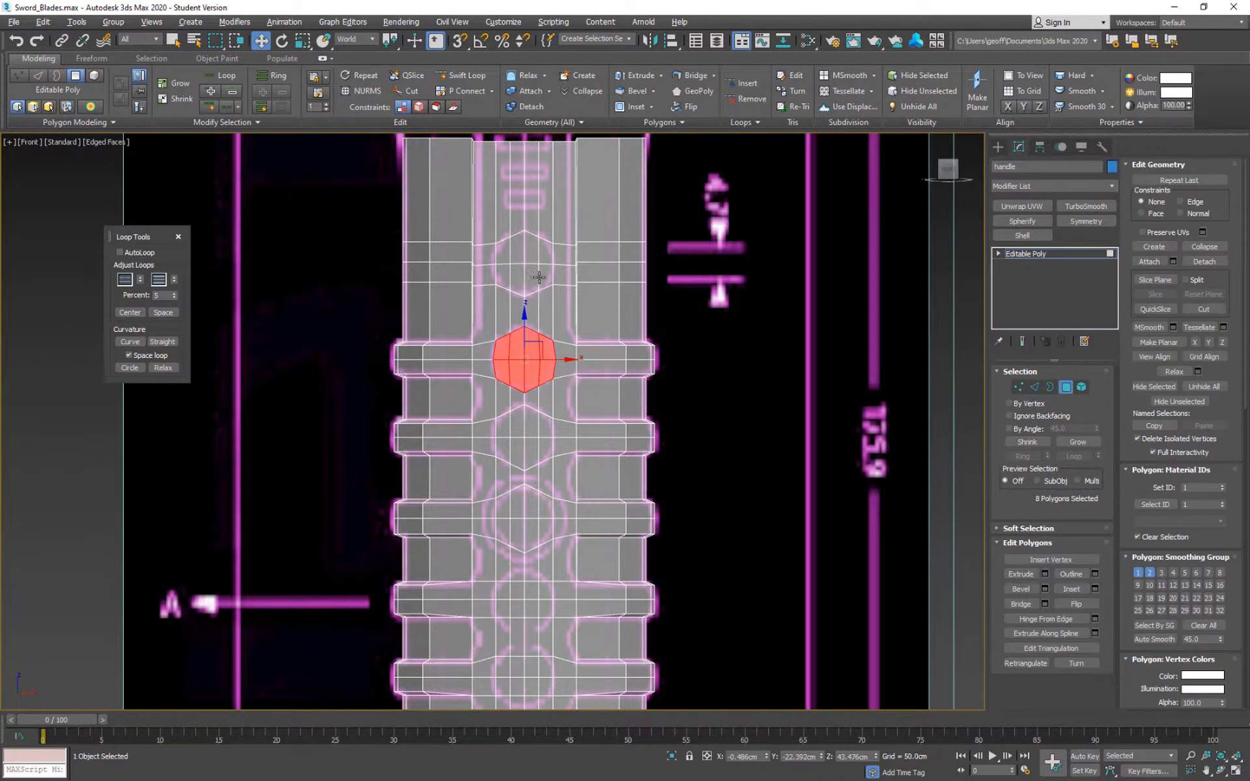
ctrl+click(543, 276)
ctrl+click(505, 272)
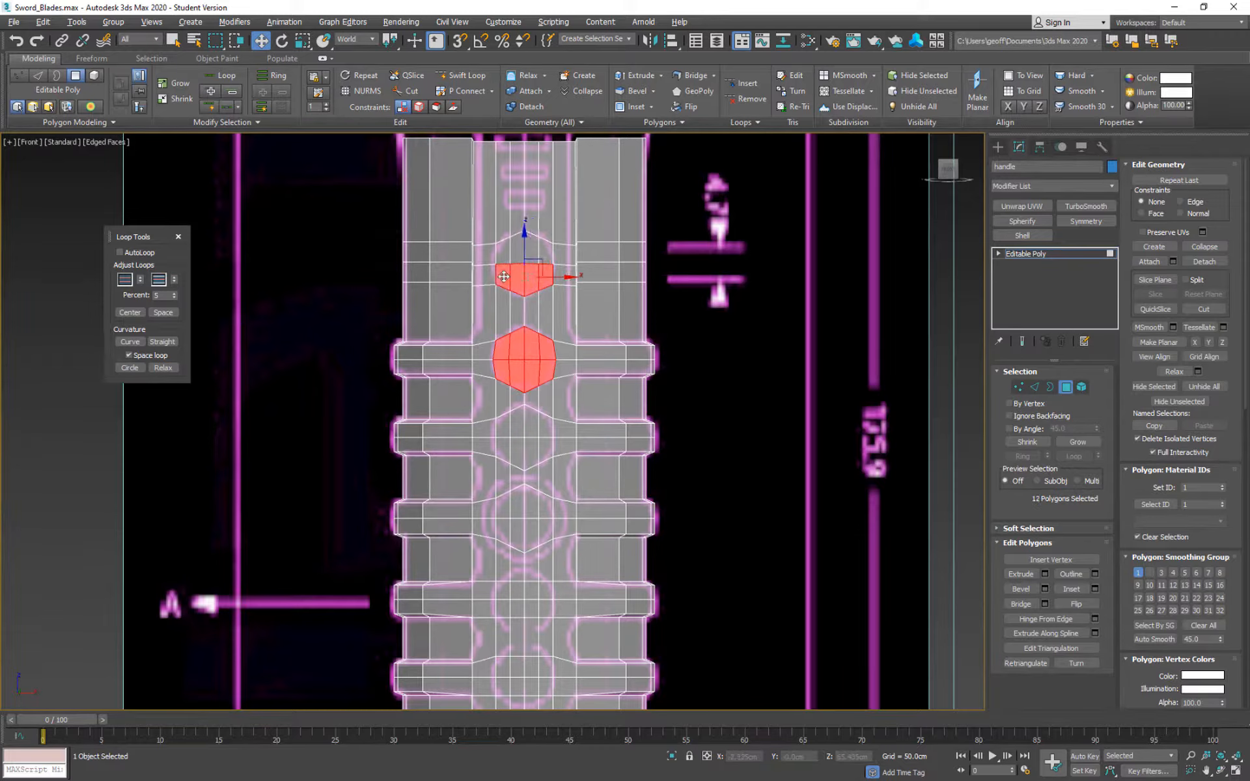
key(q)
ctrl+click(504, 253)
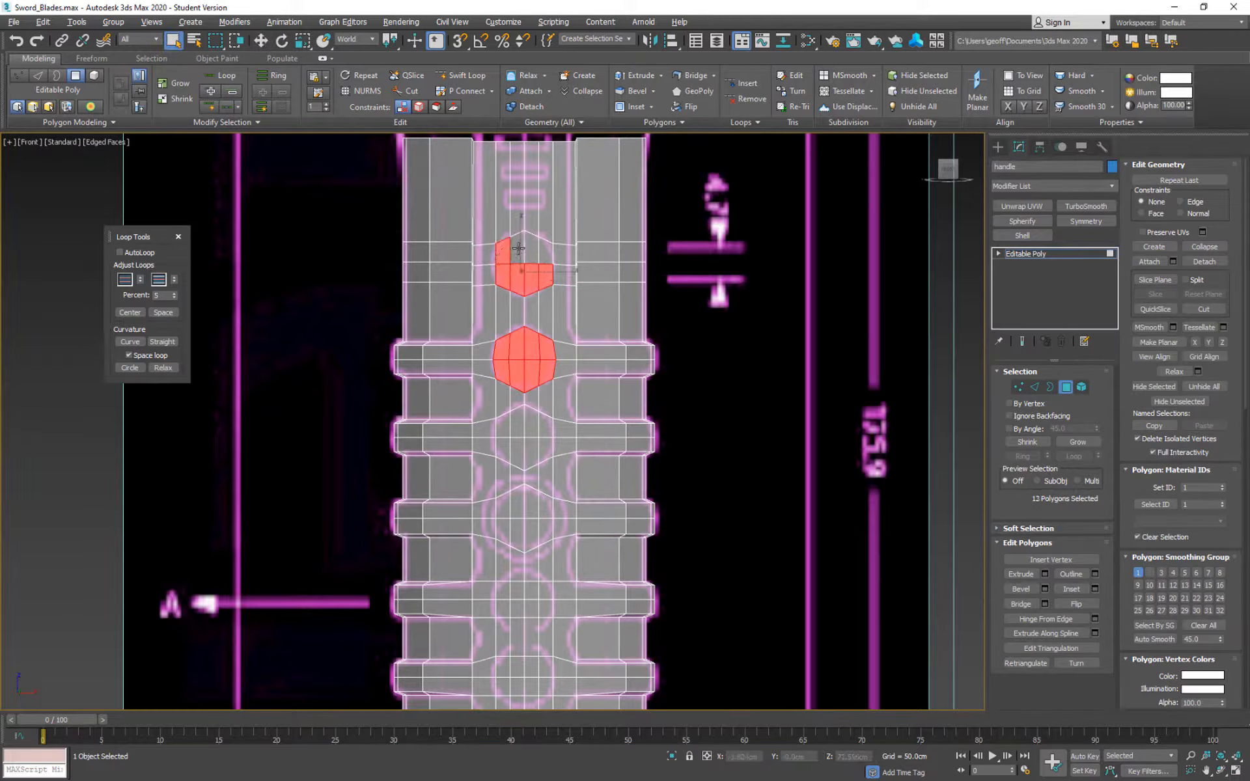
ctrl+click(517, 250)
ctrl+click(531, 248)
ctrl+click(547, 251)
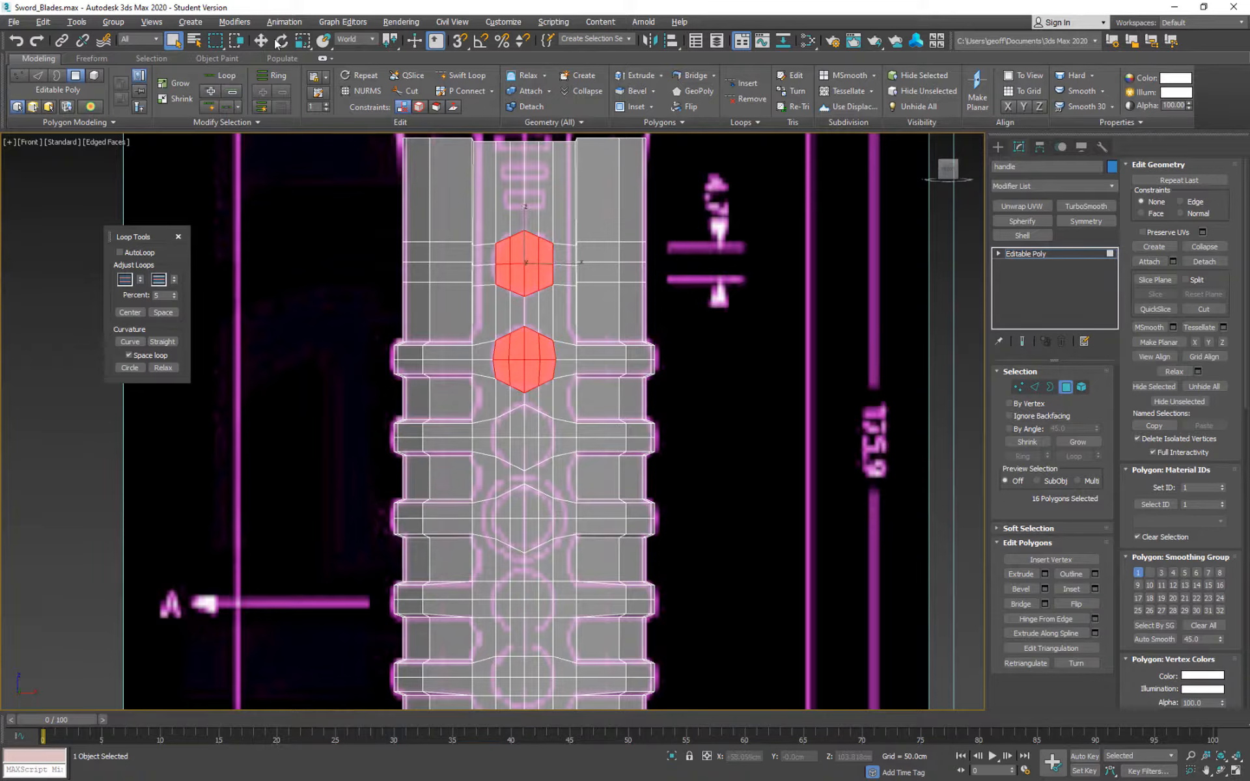
ctrl+click(543, 429)
ctrl+click(505, 446)
ctrl+click(549, 507)
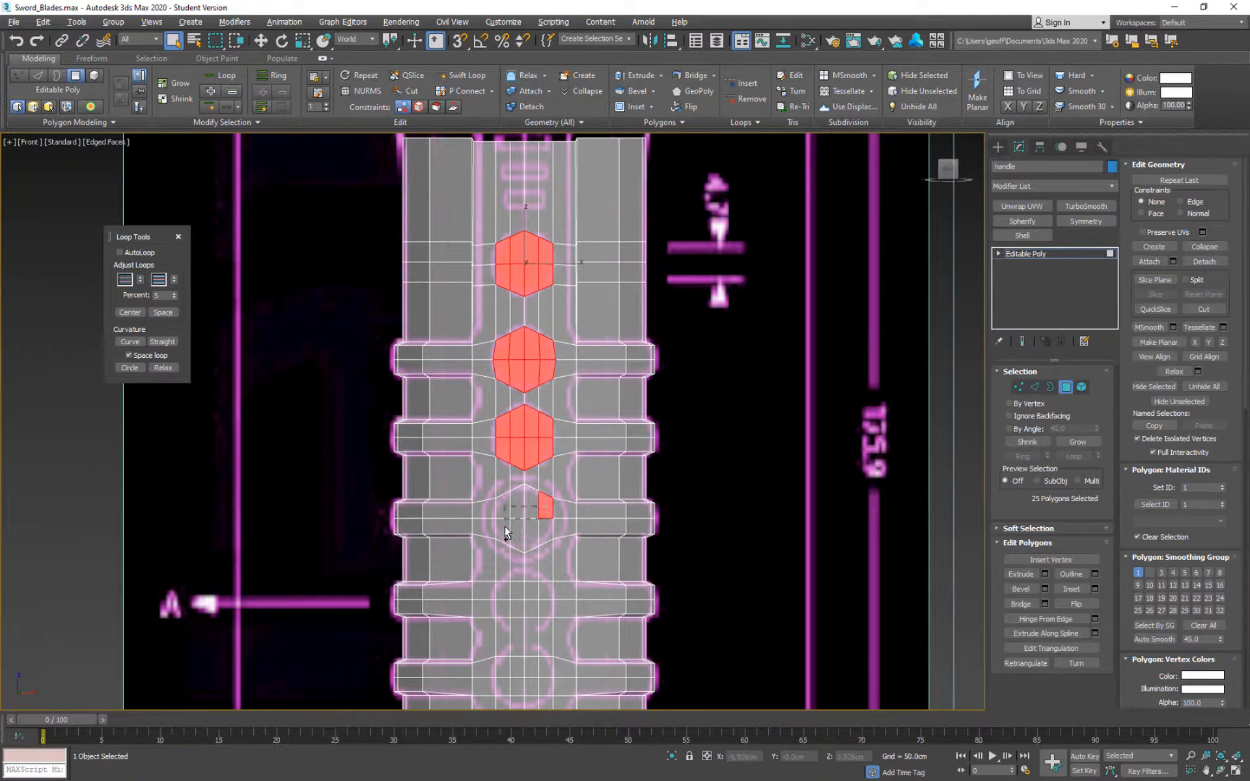
ctrl+click(512, 533)
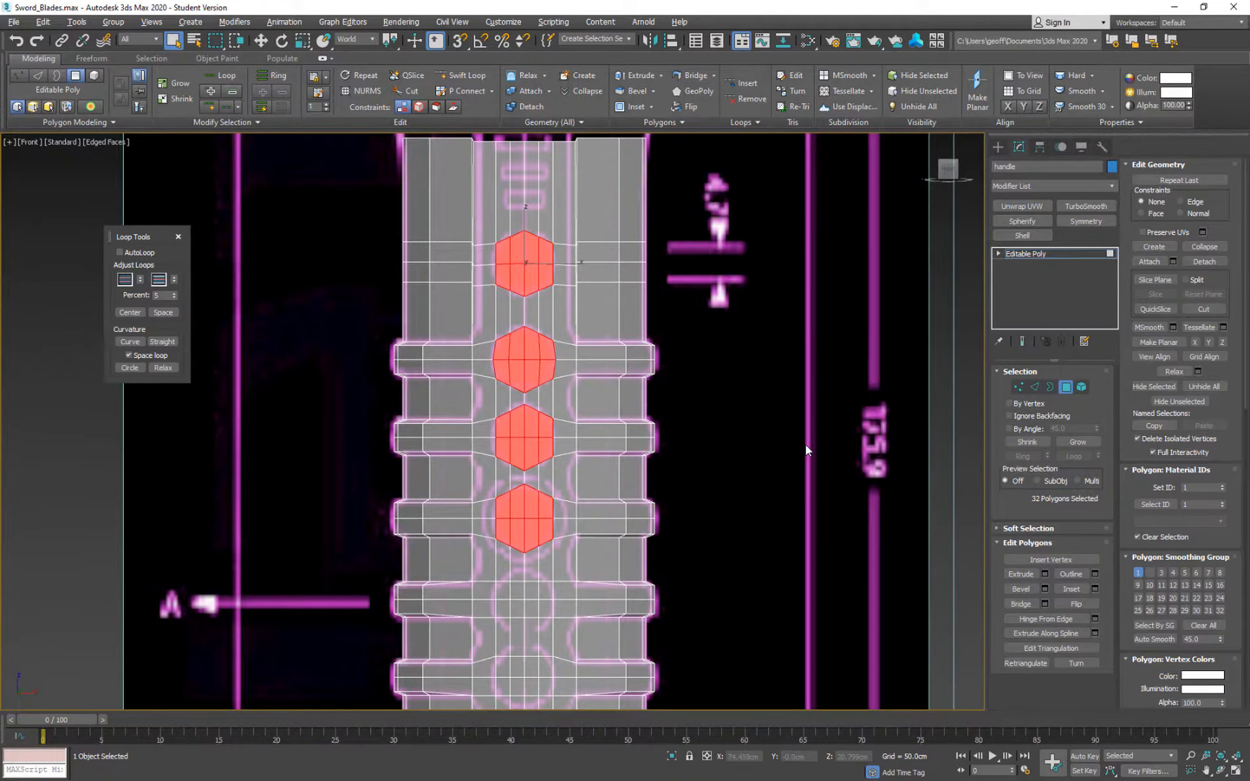
key(Delete)
middle_drag(522, 335, 521, 353)
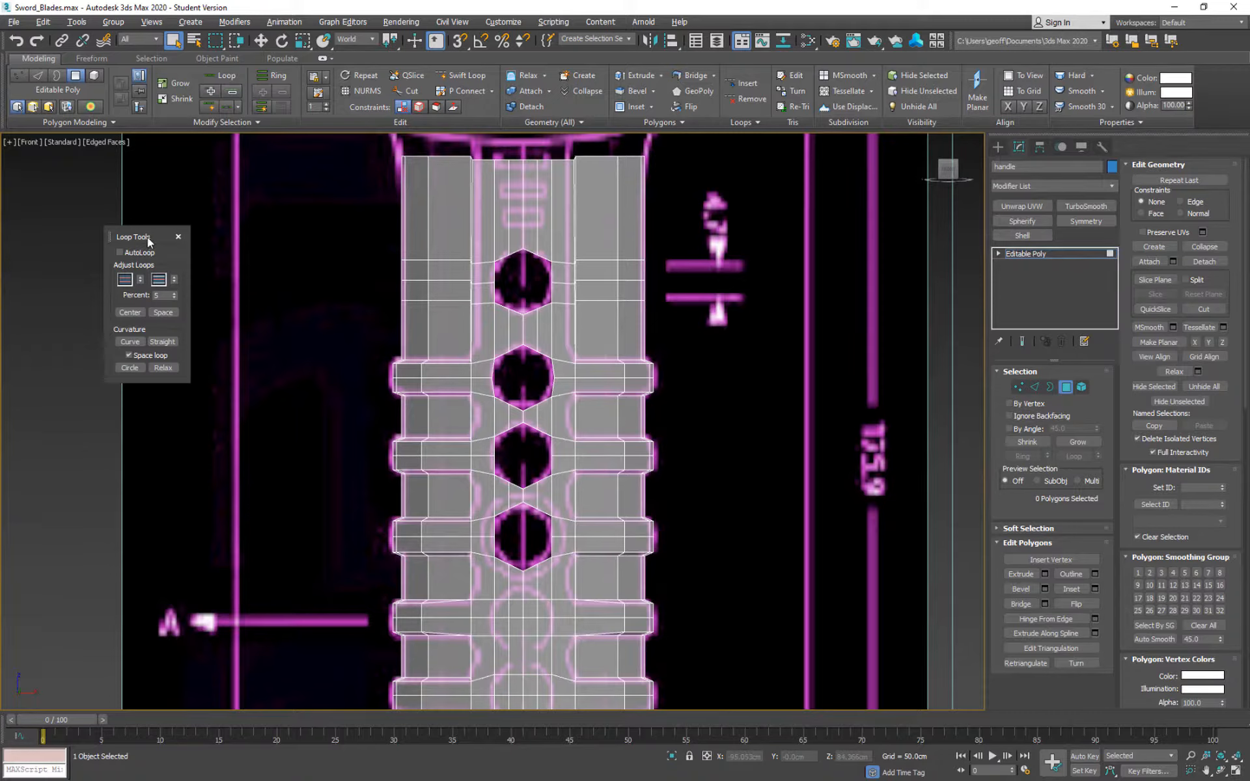
Select the open border around the topmost hole.
drag(147, 237, 143, 207)
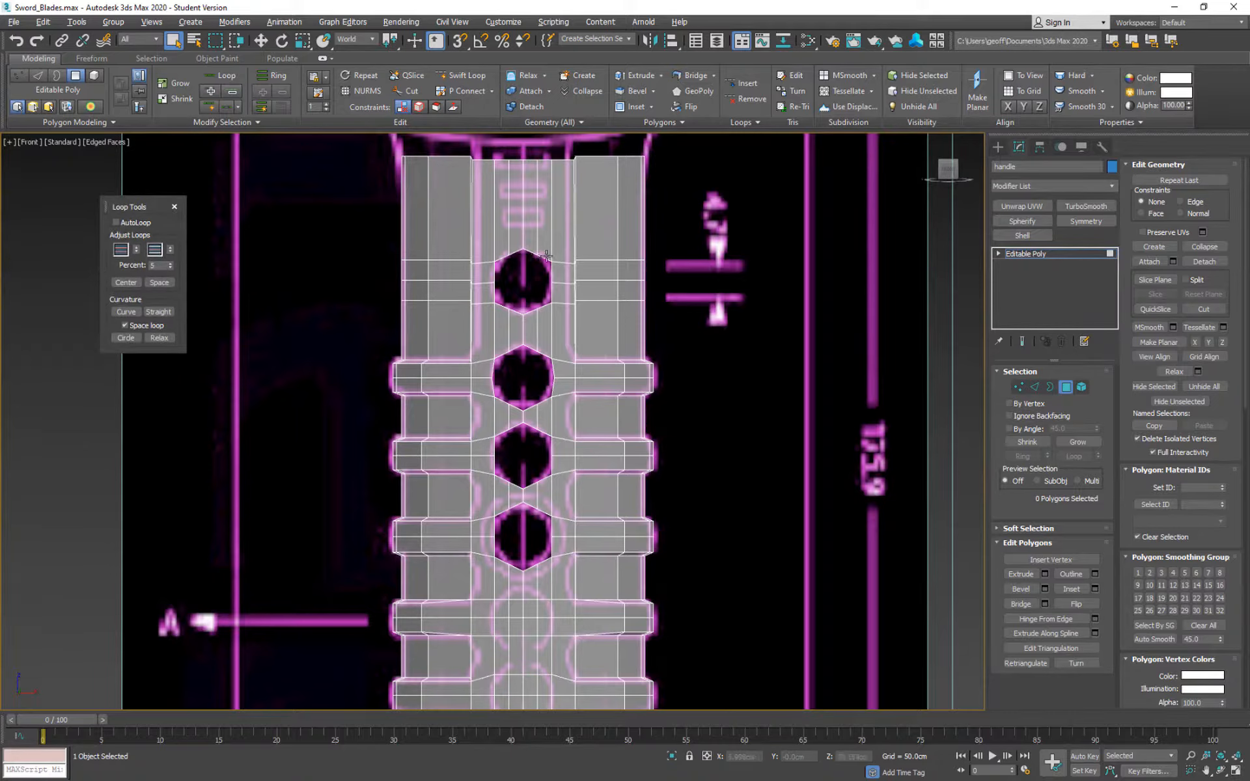
key(2)
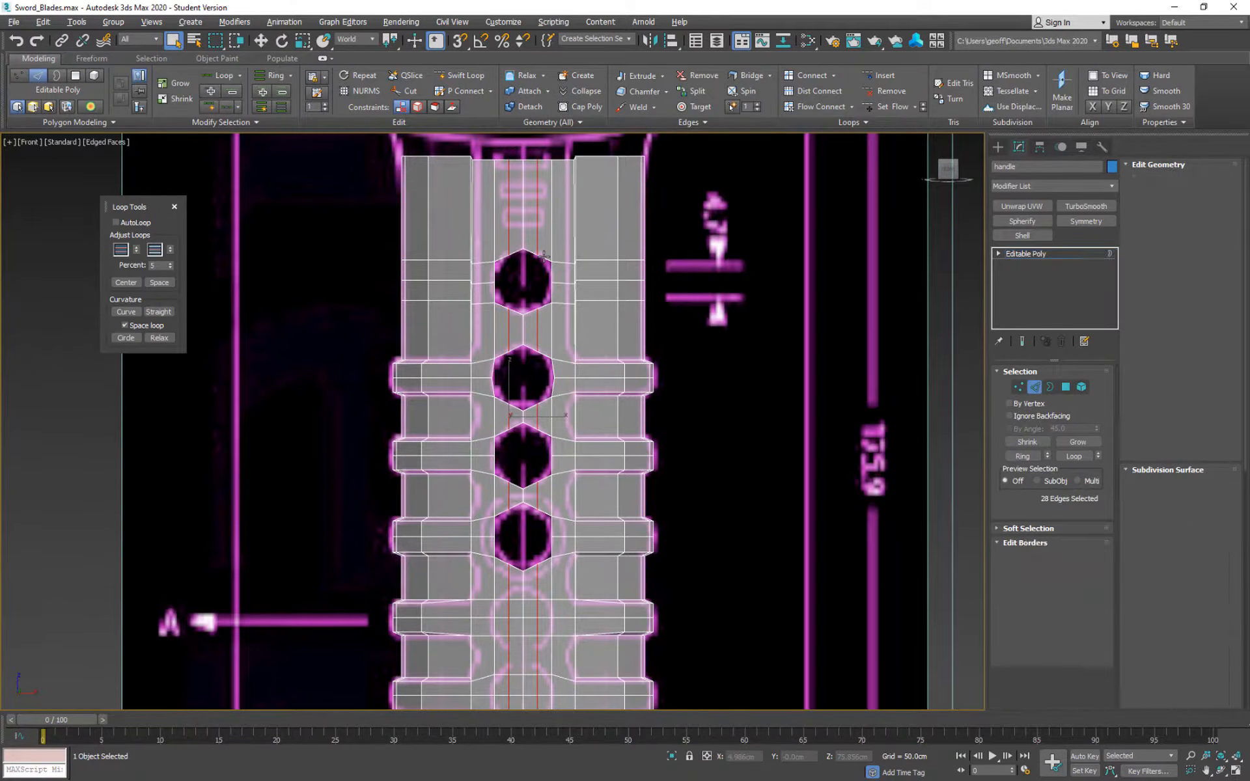
key(3)
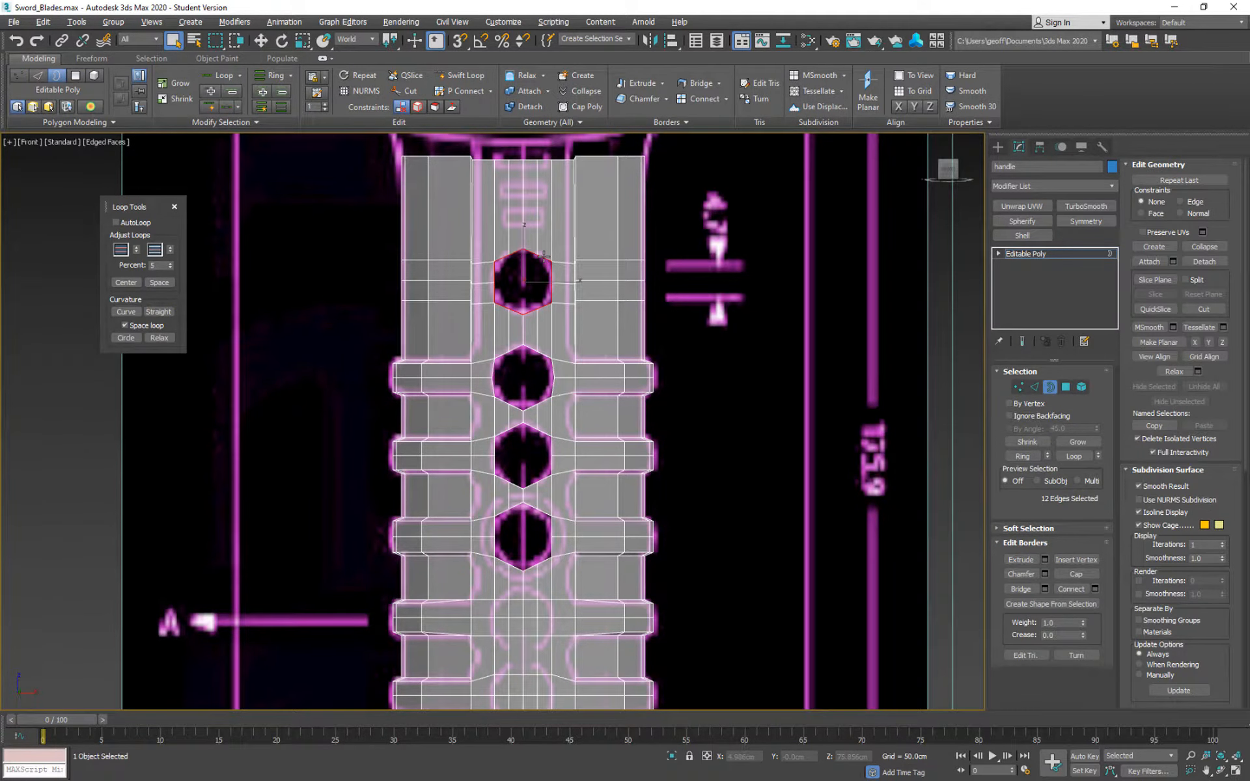
Try rounding the selected hole border with the Circle function of Loop Tools, then undo it and close Loop Tools.
click(130, 338)
key(ctrl+z)
click(174, 206)
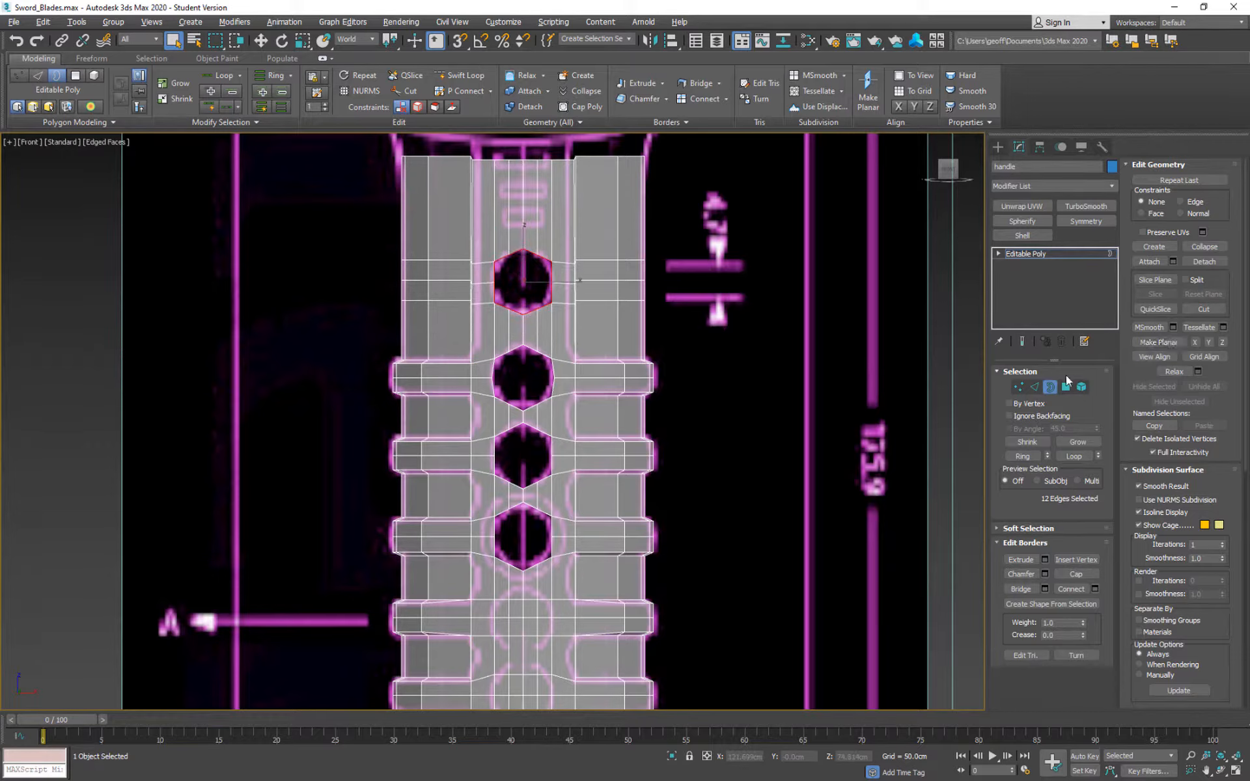
Round the topmost hole with a Spherify modifier and add an Edit Poly modifier above it.
click(1026, 220)
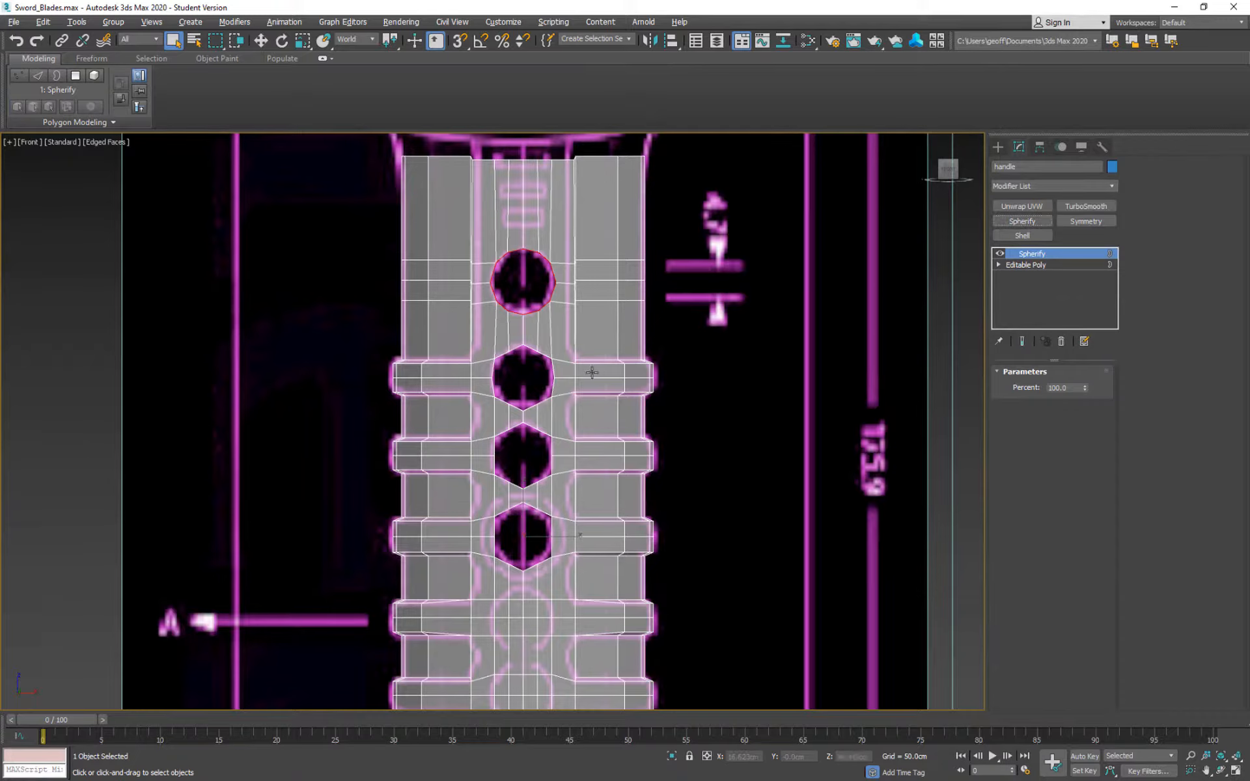
click(1048, 188)
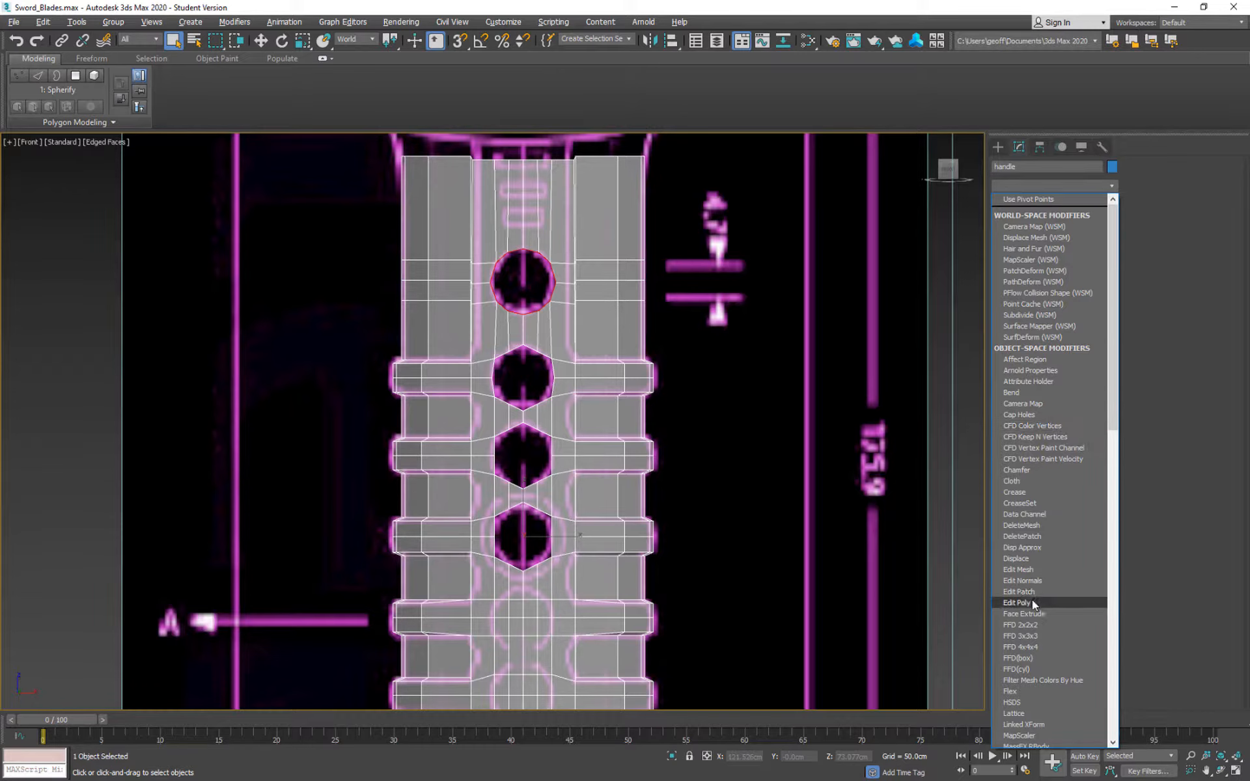
click(1033, 602)
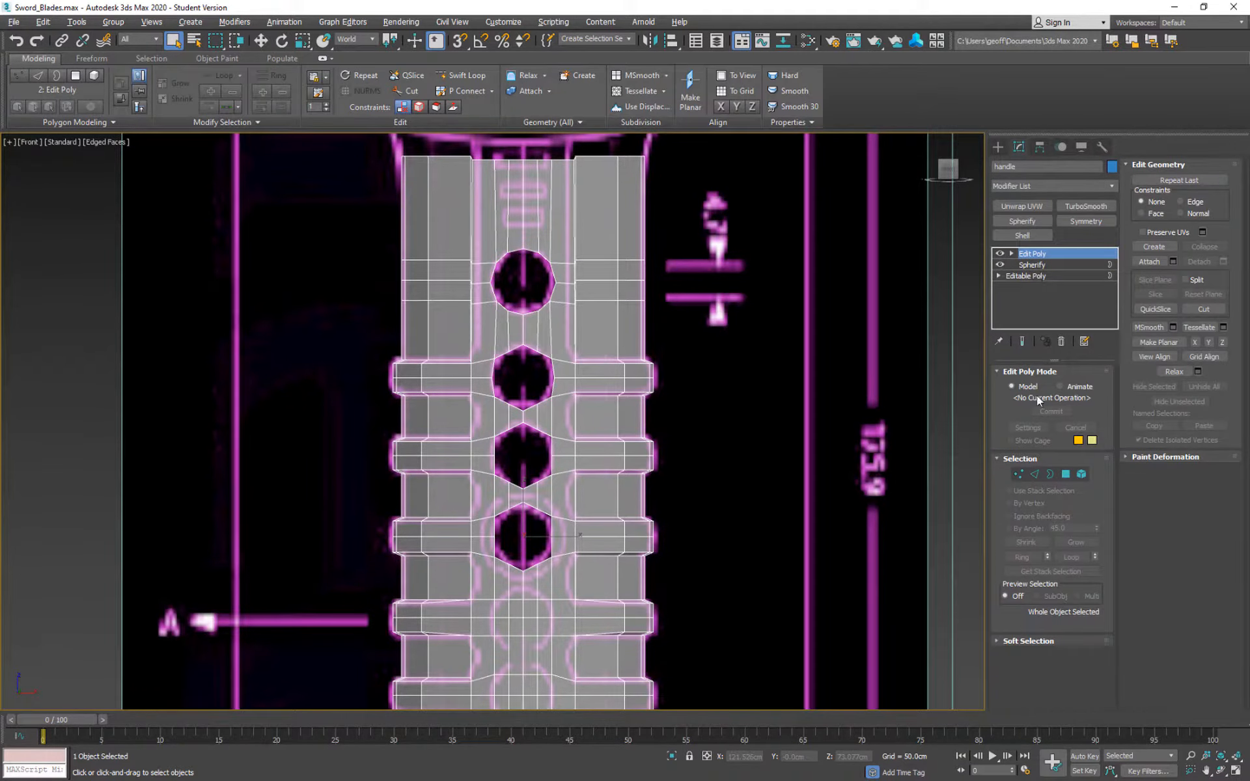
Select the second hole's border, round it with Spherify, and add another Edit Poly modifier to the stack.
click(1049, 474)
click(529, 409)
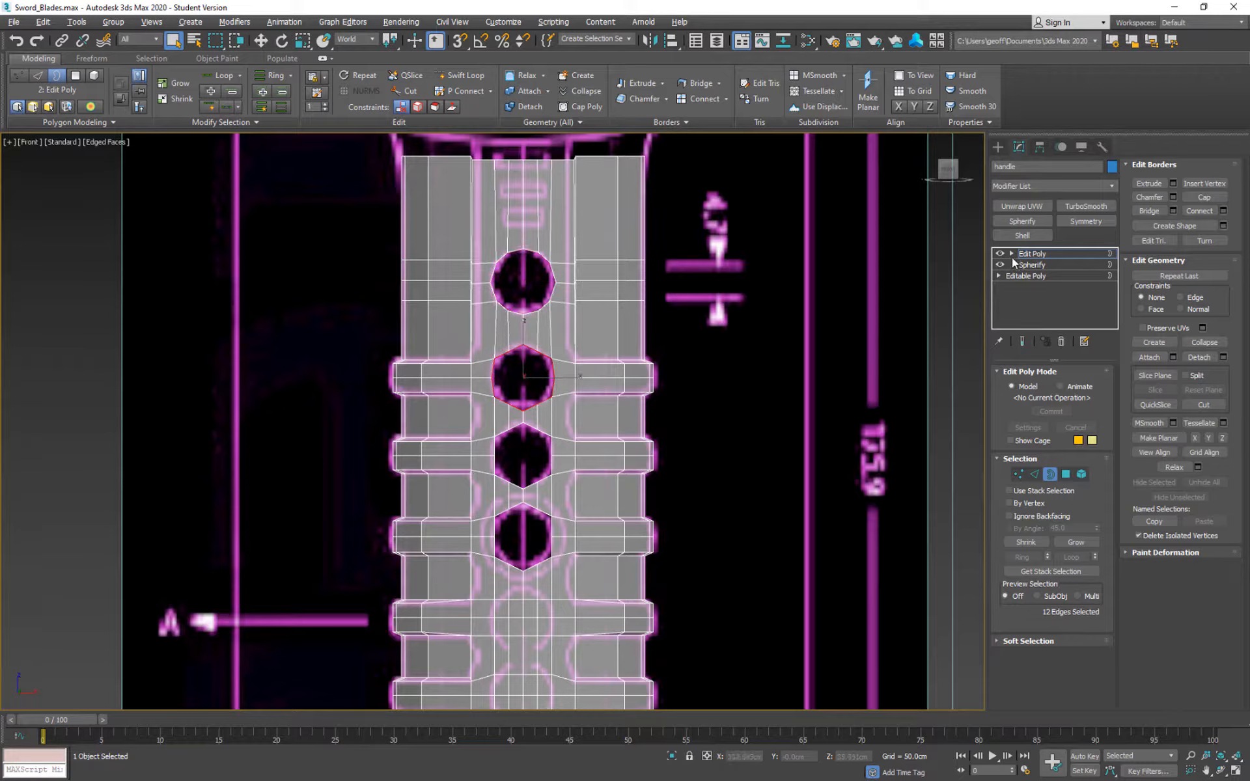
click(1022, 221)
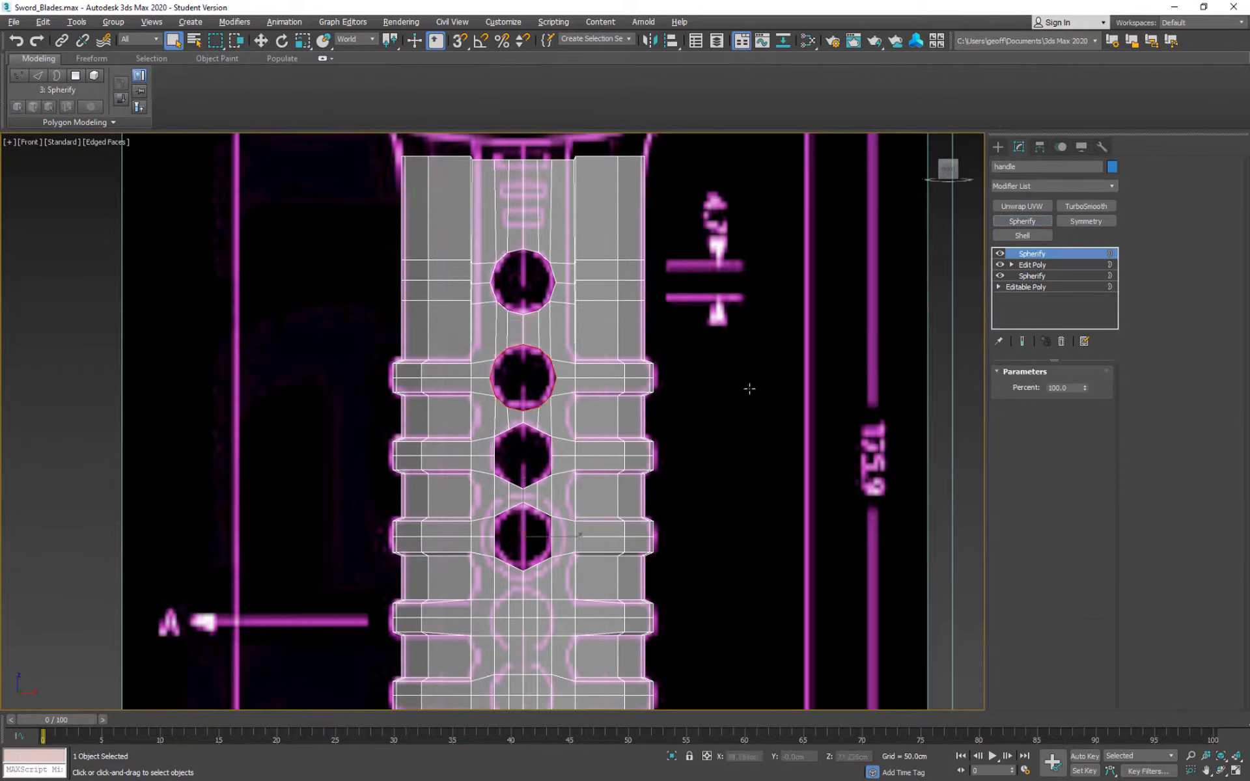
click(1041, 185)
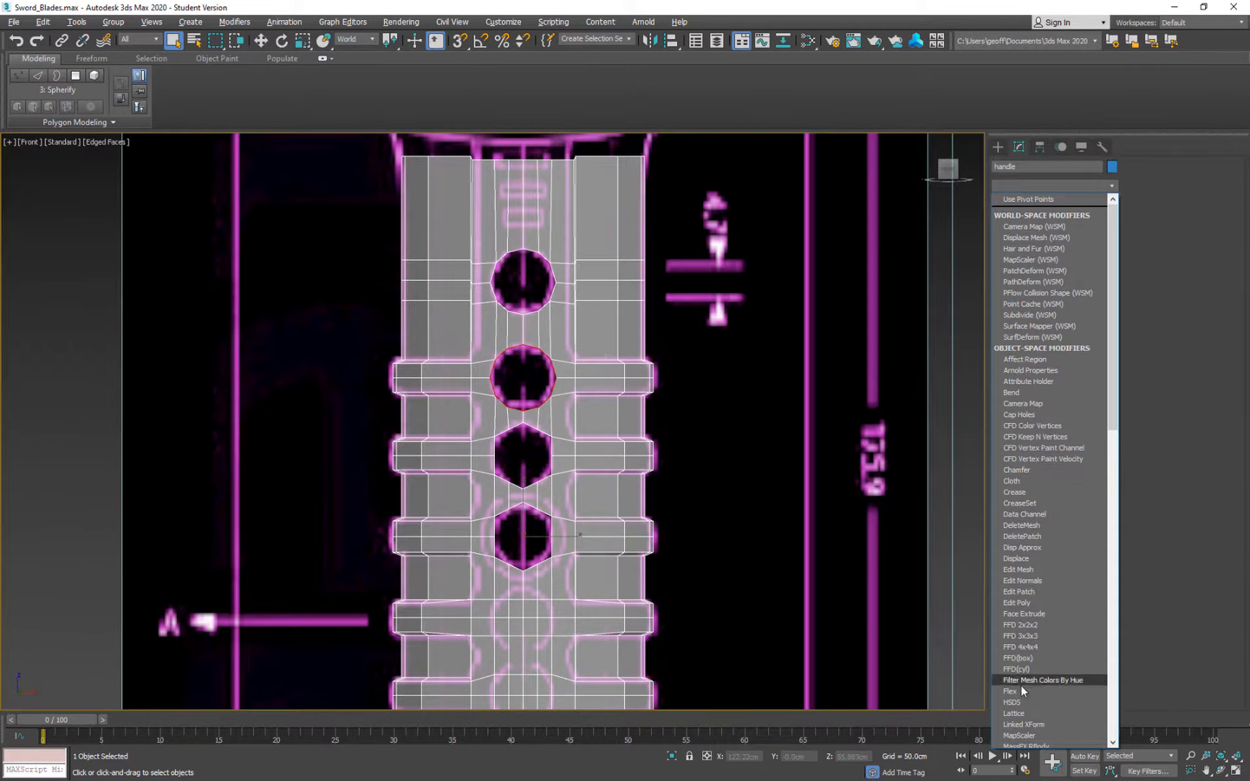
click(1022, 603)
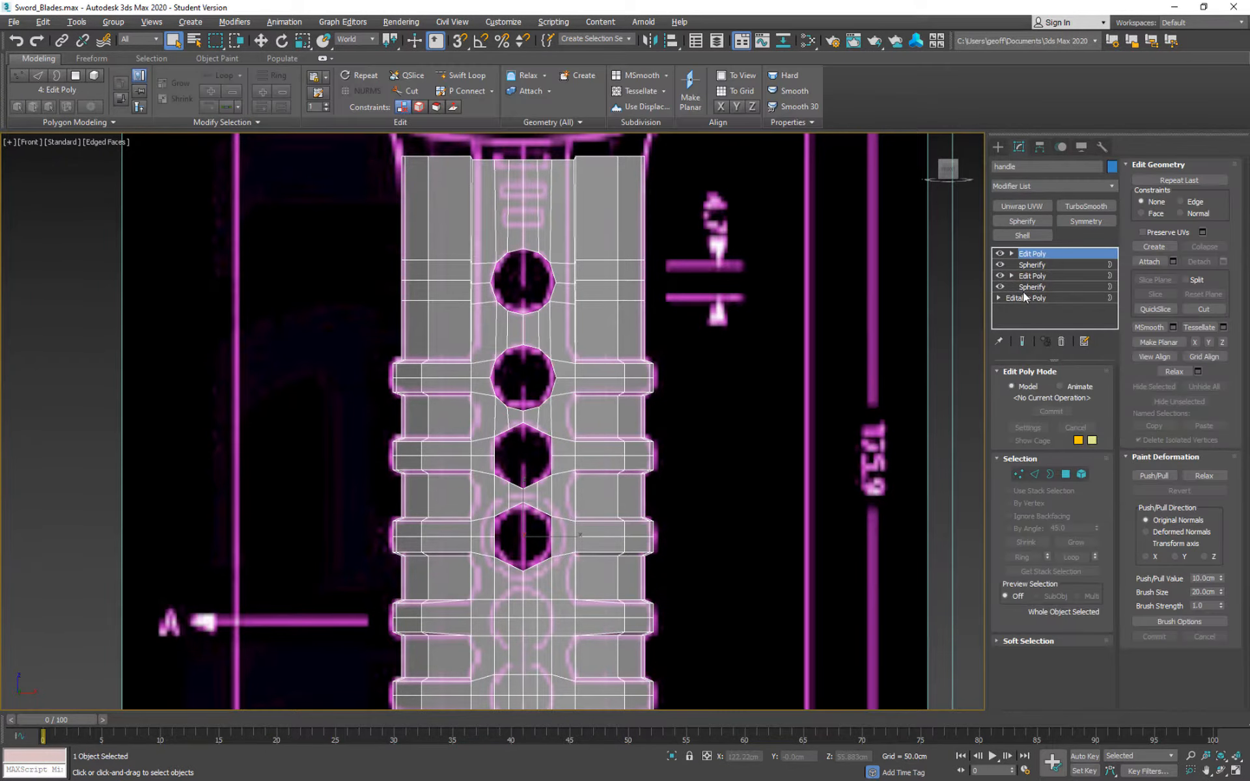
Round the third hole's border with Spherify and convert the handle with its modifier stack to an Editable Poly.
click(1050, 477)
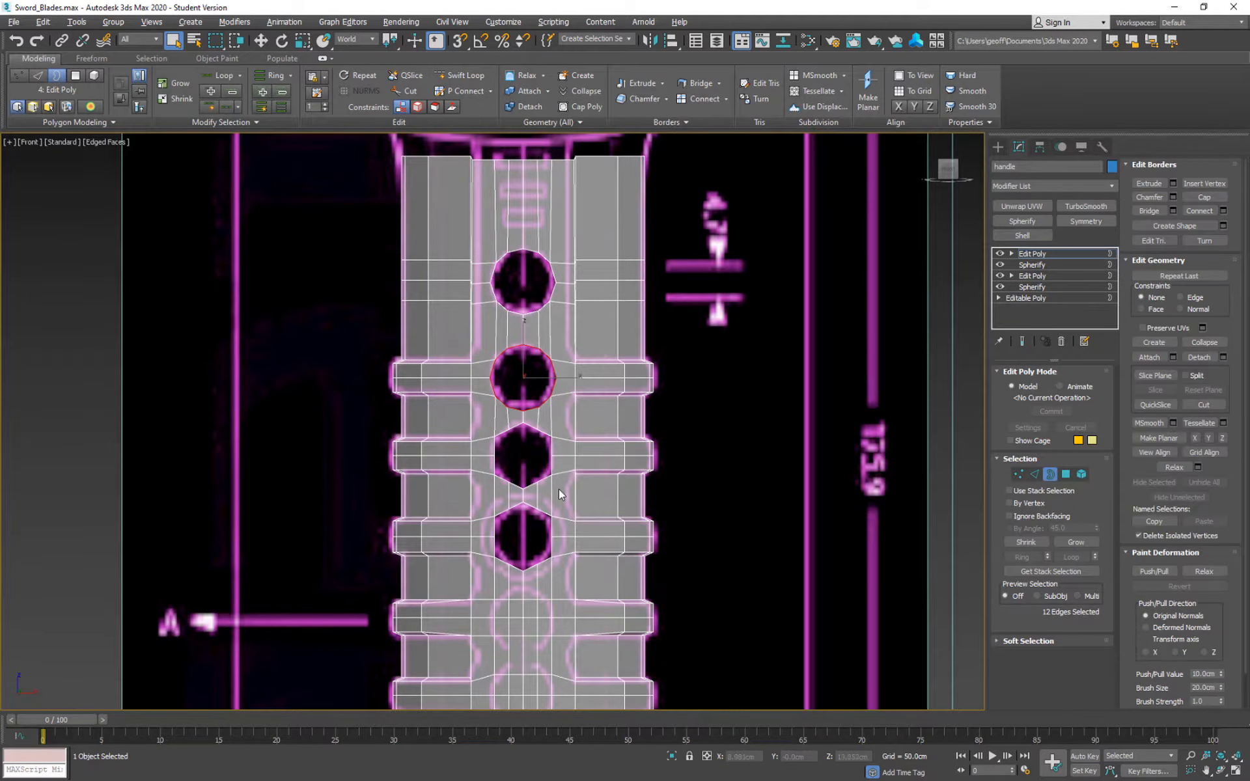
click(542, 481)
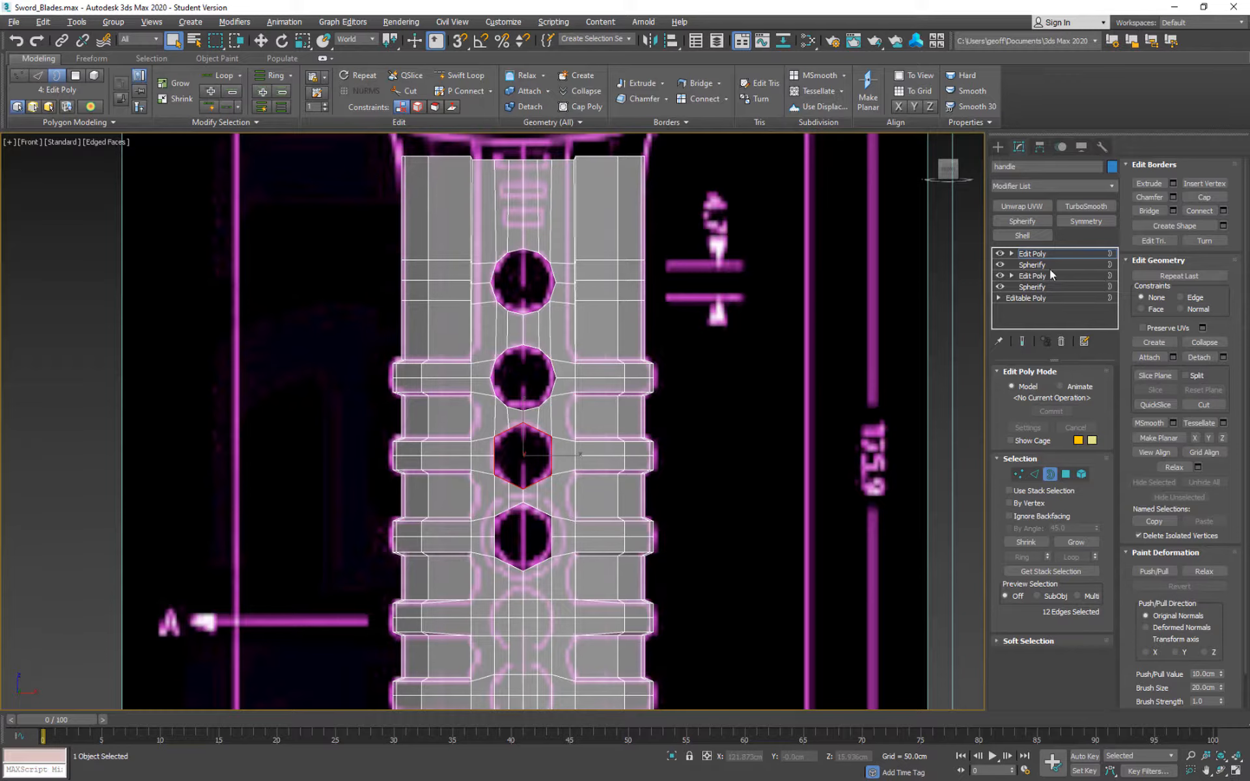
click(1039, 222)
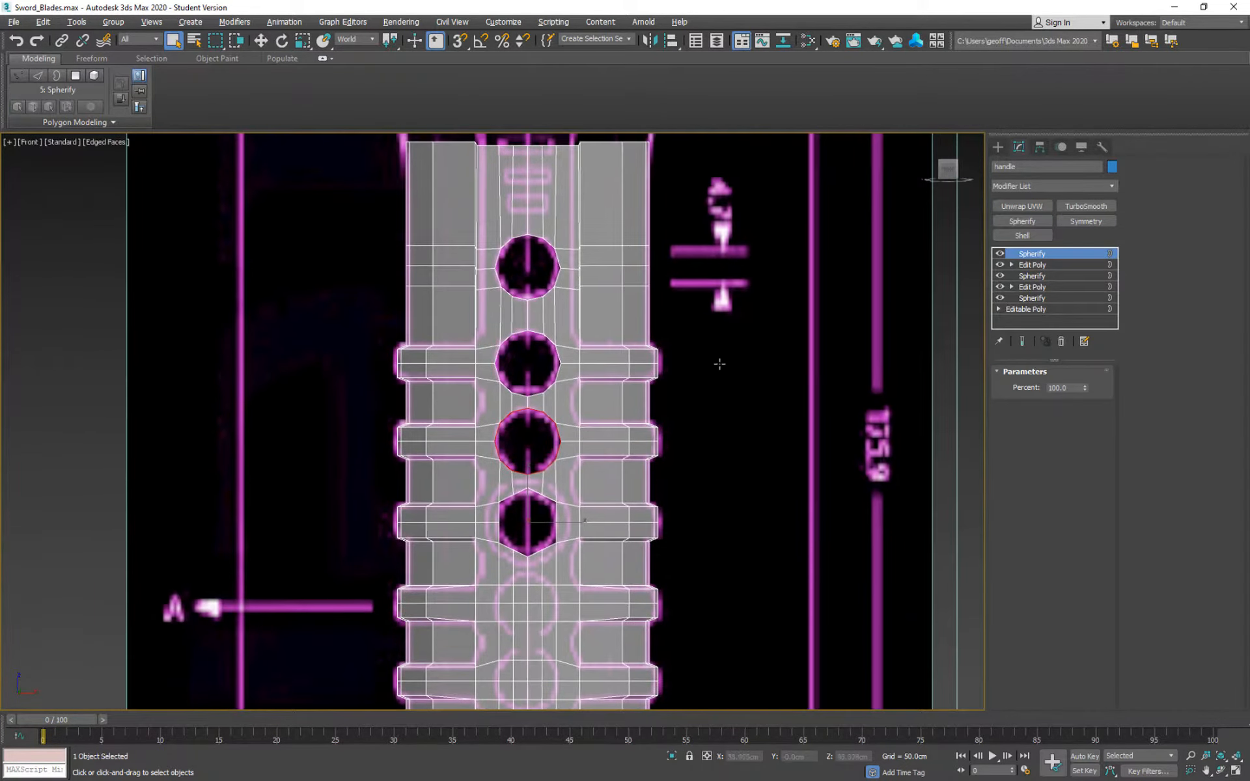
right_click(734, 410)
mouse_move(837, 545)
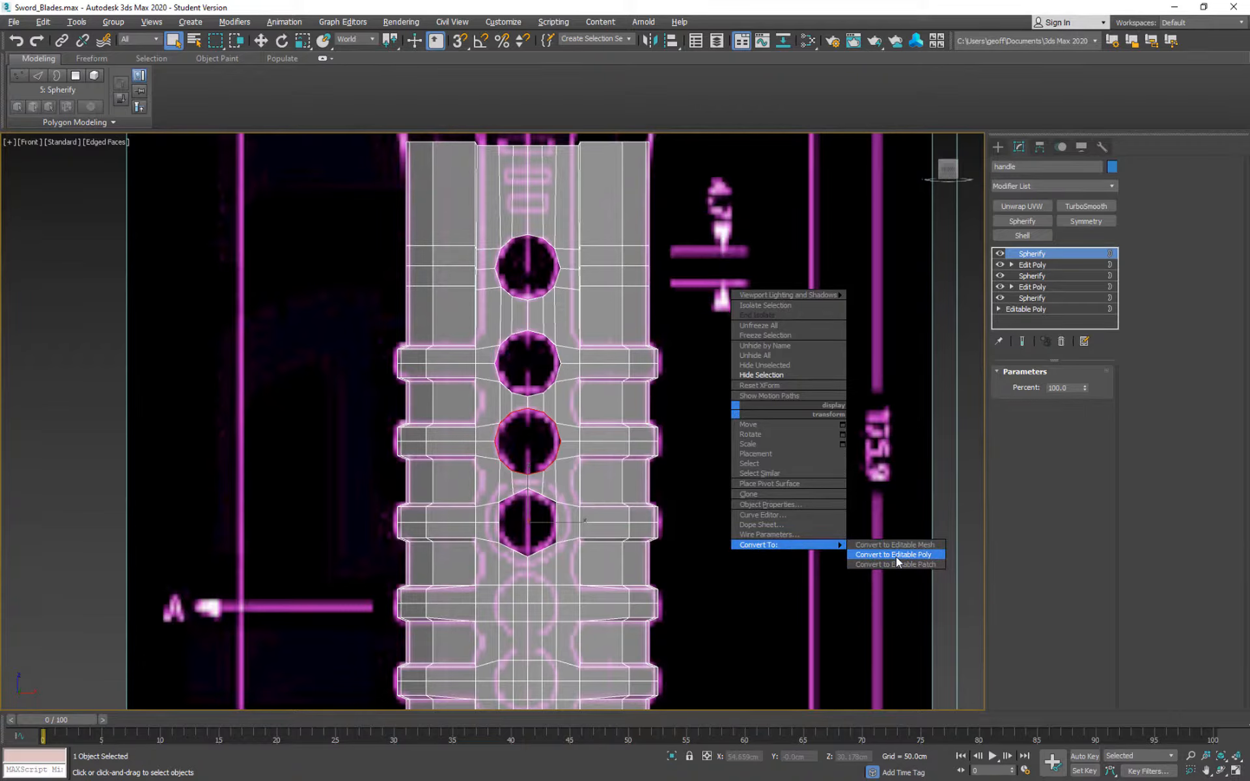
click(893, 555)
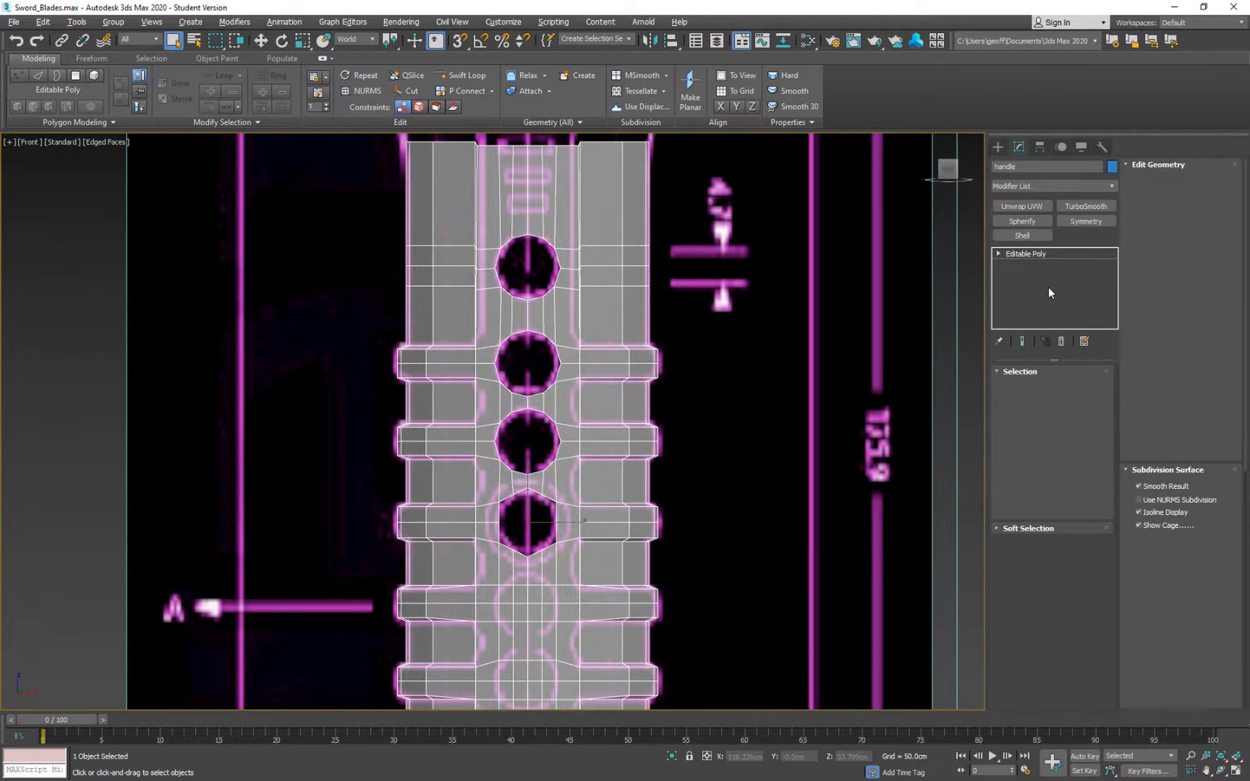
Round the fourth hole's border with Spherify and collapse the handle to an Editable Poly again.
key(3)
click(549, 545)
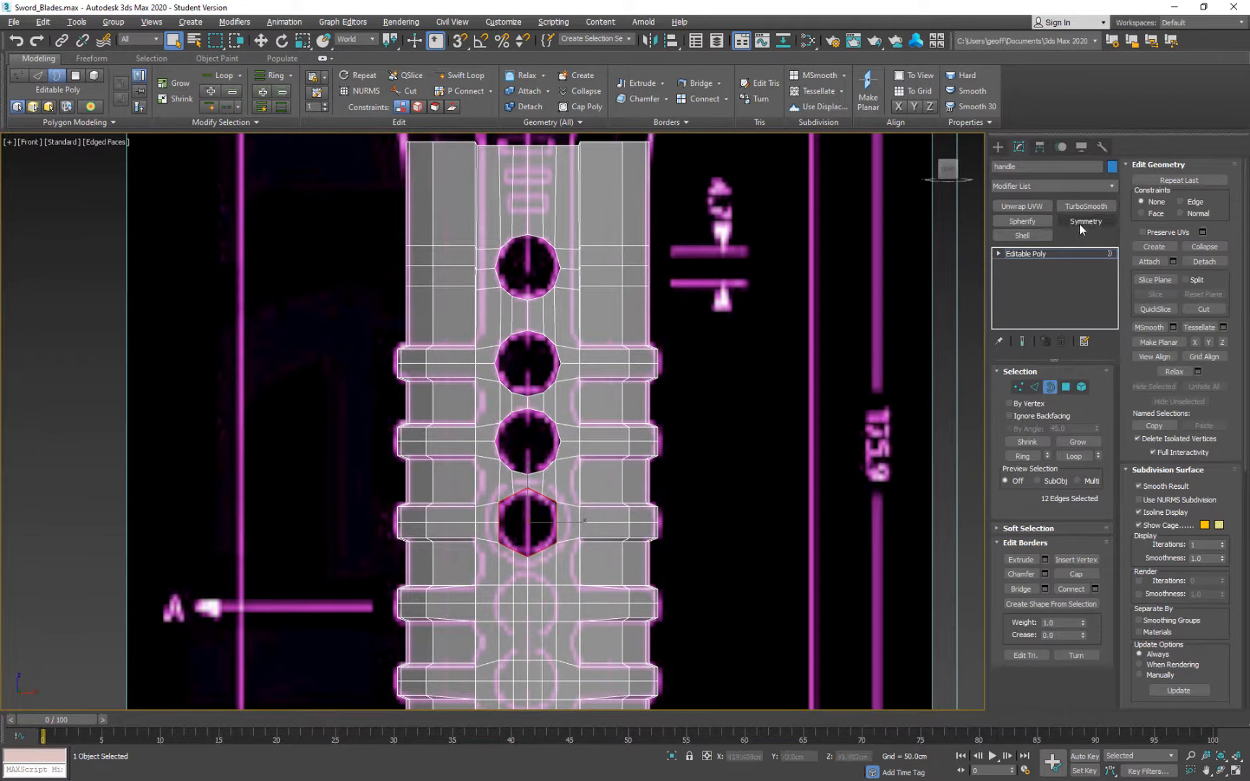
click(1034, 222)
right_click(678, 466)
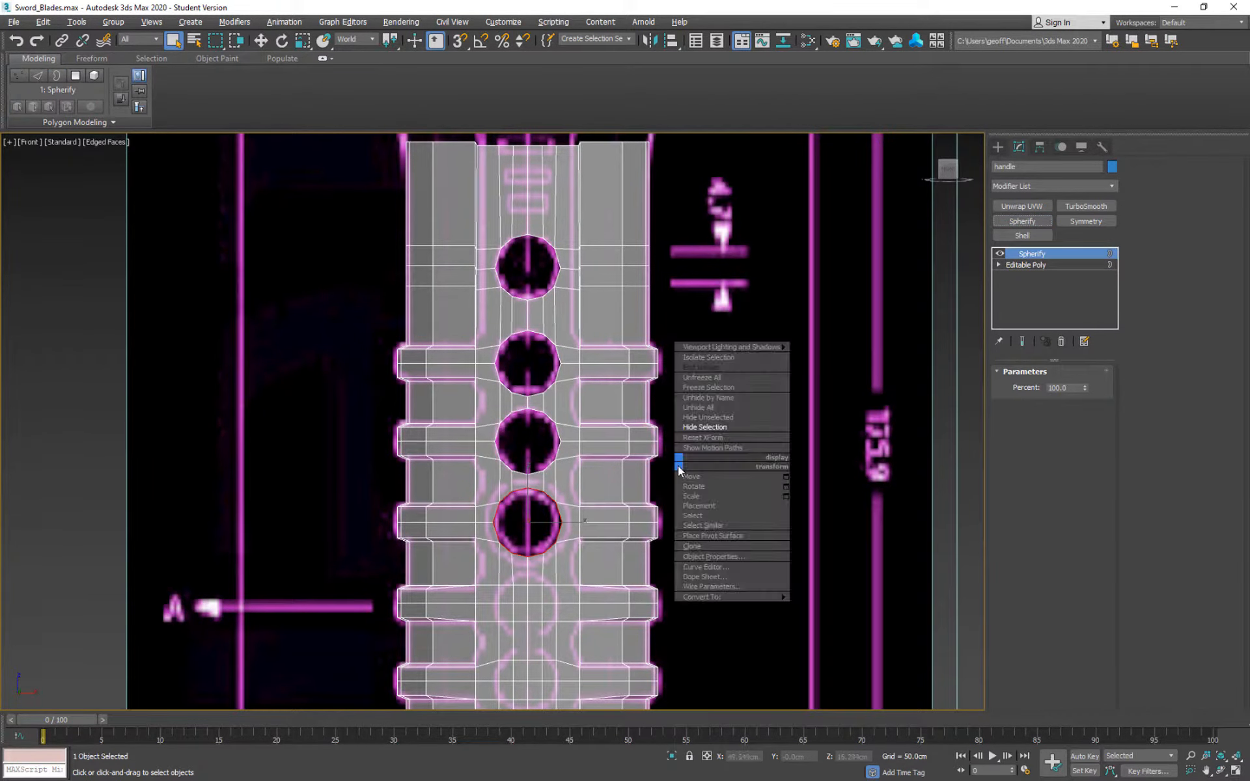
mouse_move(741, 598)
click(836, 607)
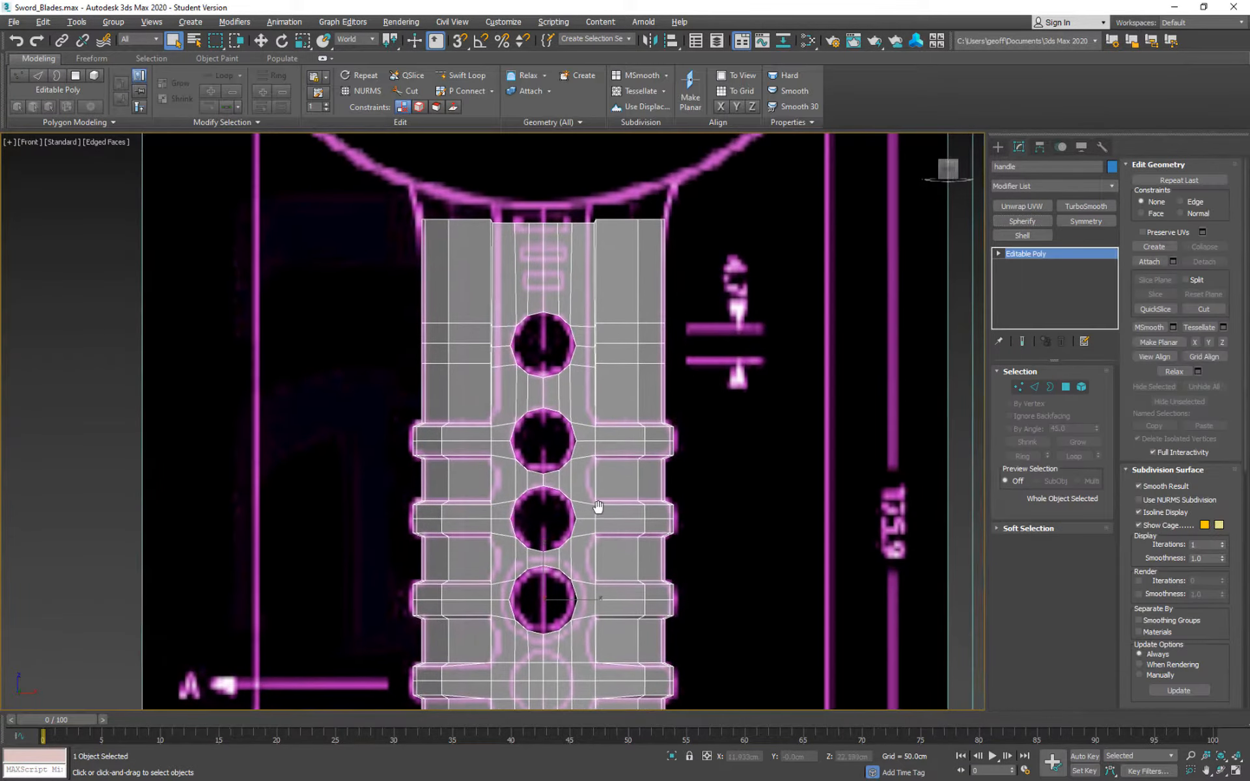
Mirror the handle's holes to its lower half with a flipped Z-axis Symmetry modifier and convert the handle to an Editable Poly.
middle_drag(597, 506, 553, 327)
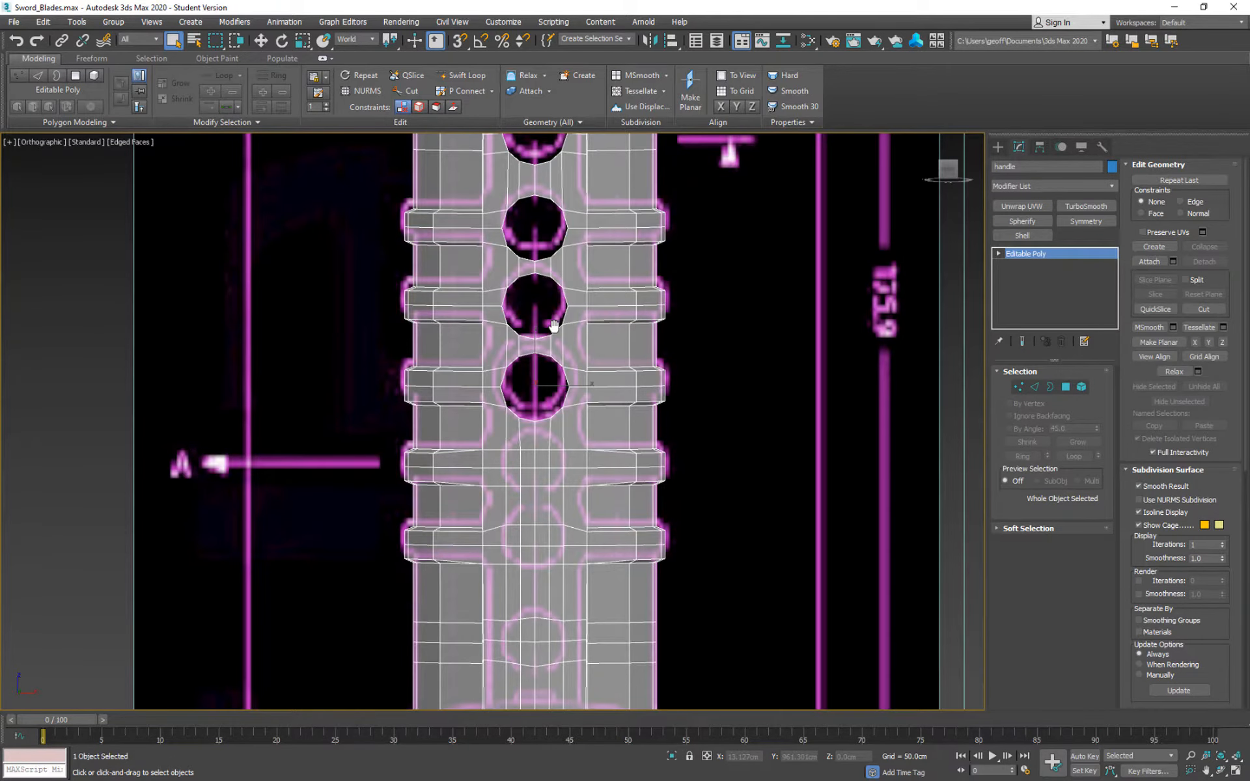
scroll(553, 327, down, 3)
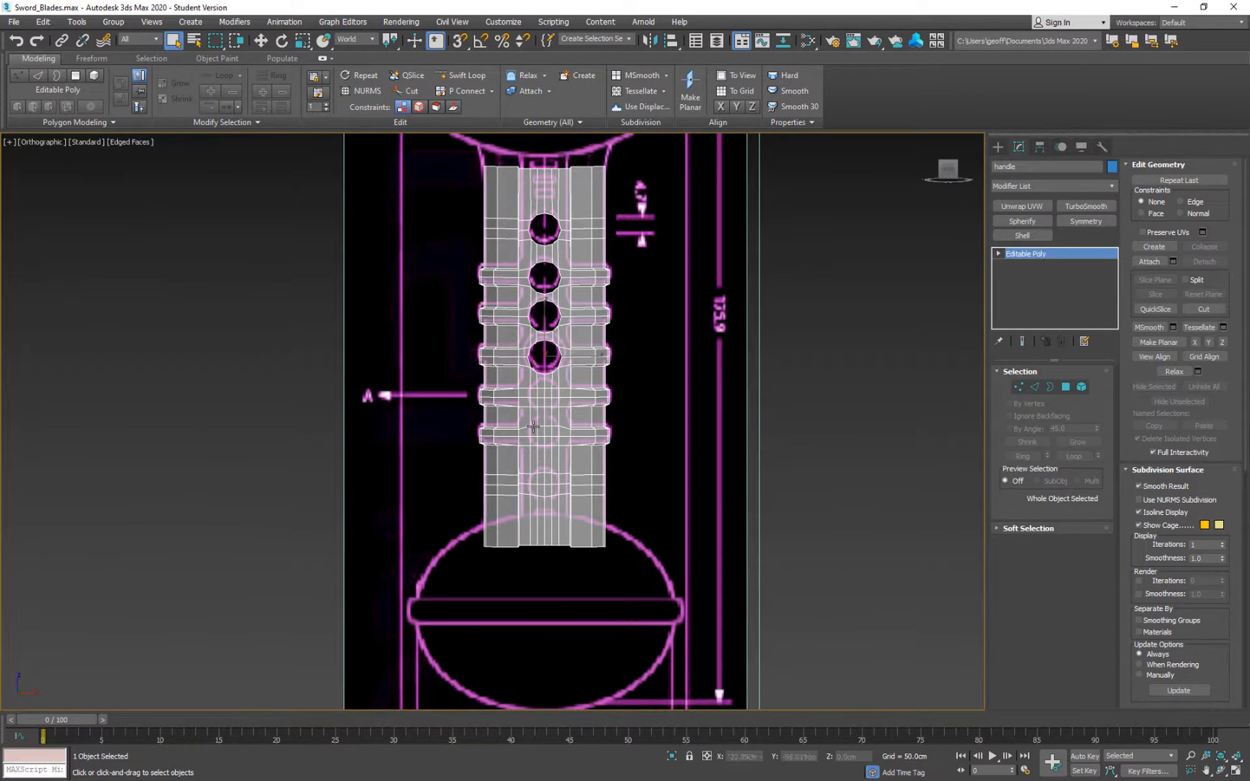
click(1074, 222)
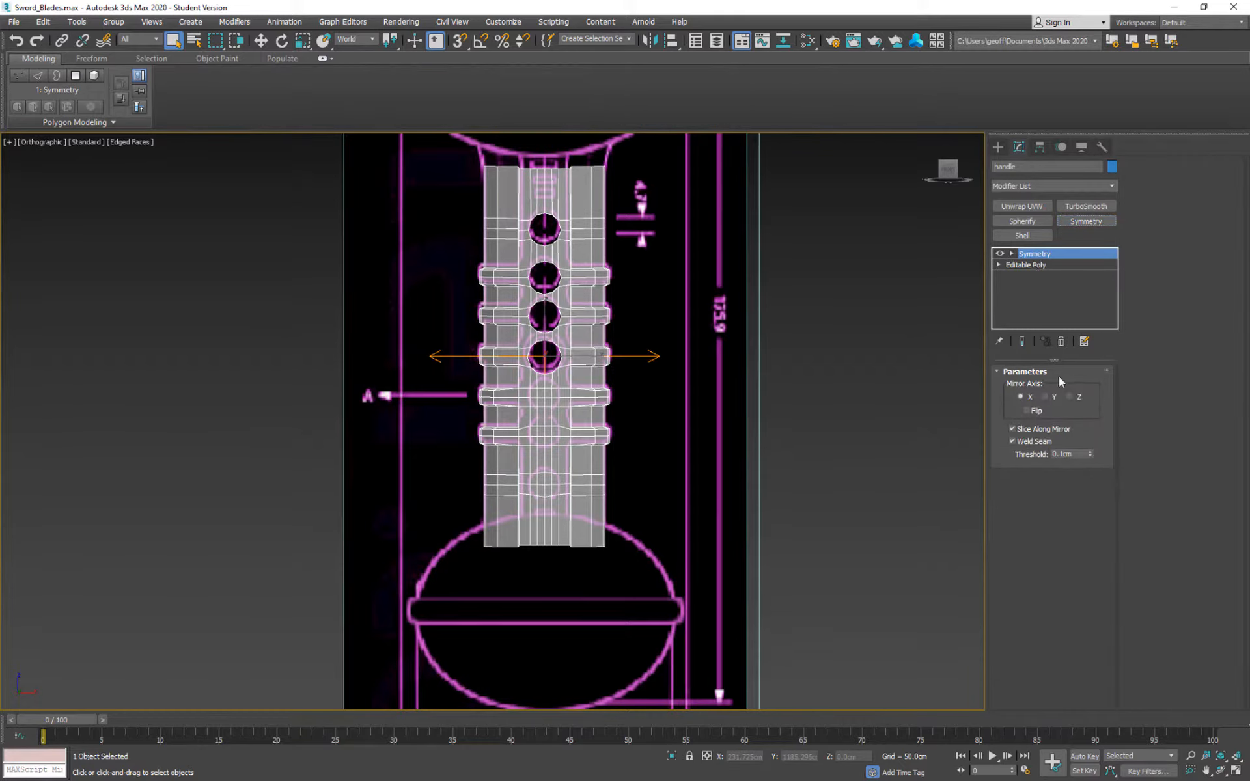
click(1070, 397)
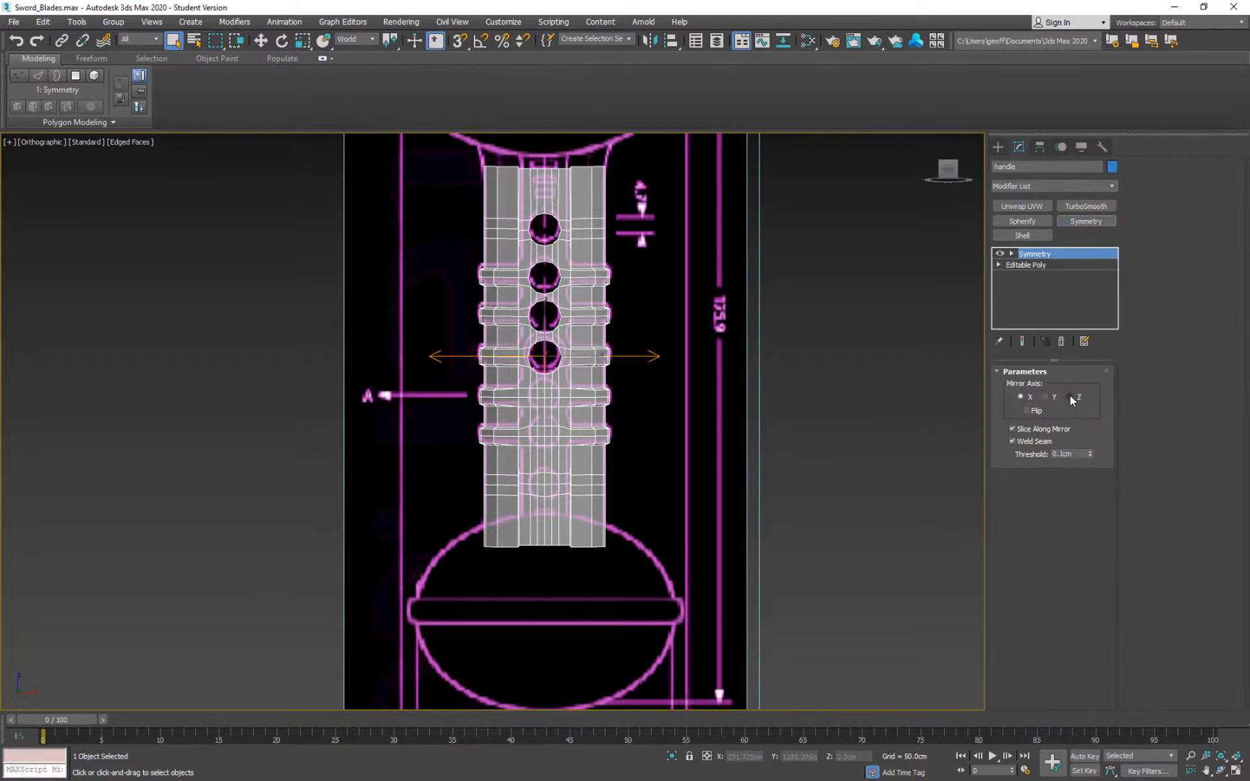
click(1027, 411)
alt+middle_drag(655, 388, 876, 304)
right_click(849, 322)
mouse_move(917, 455)
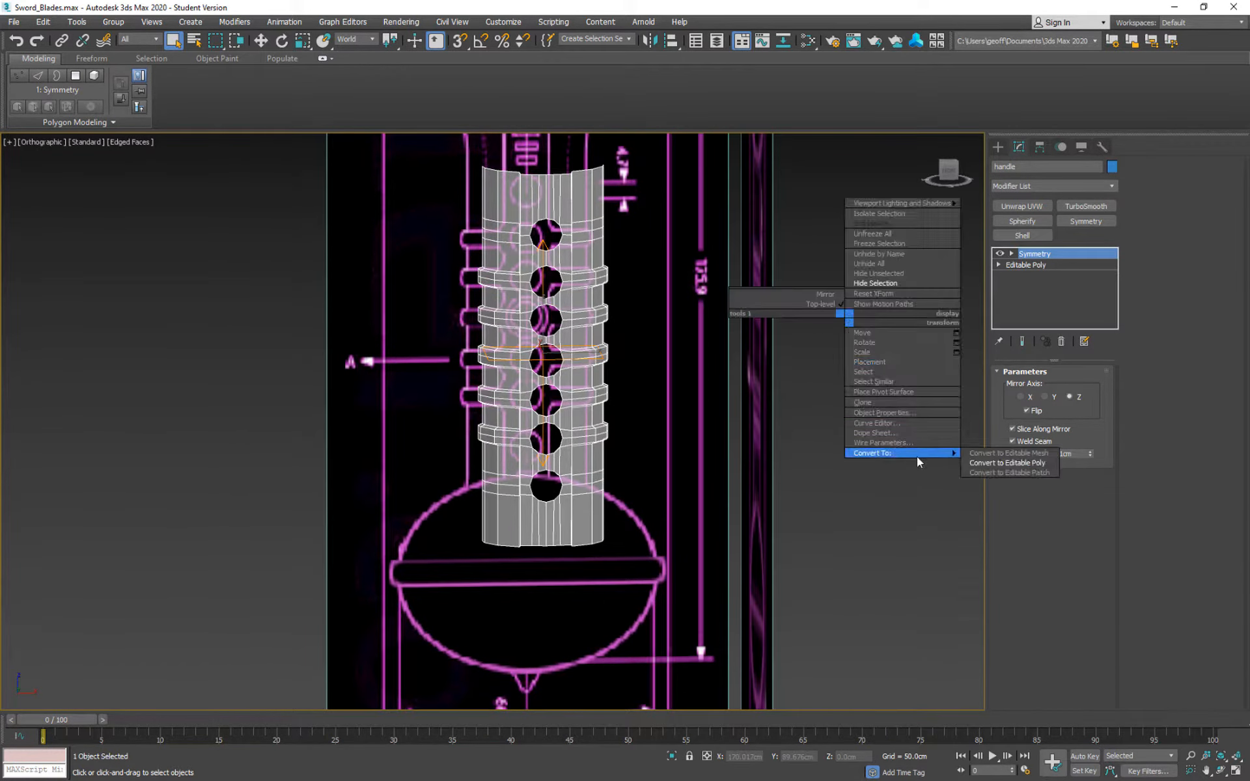
click(1003, 463)
Select all open borders of the handle, including its outer border and every hole.
scroll(620, 347, up, 2)
middle_drag(620, 346, 674, 361)
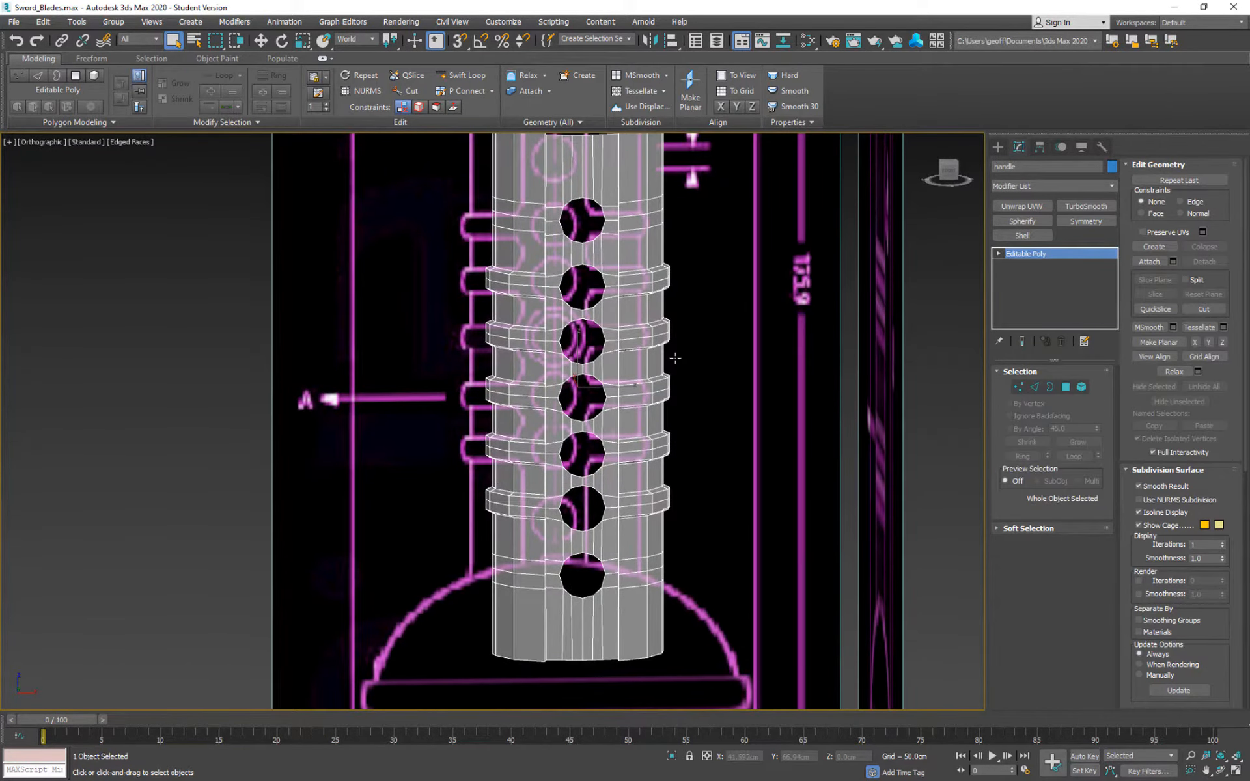
click(1049, 387)
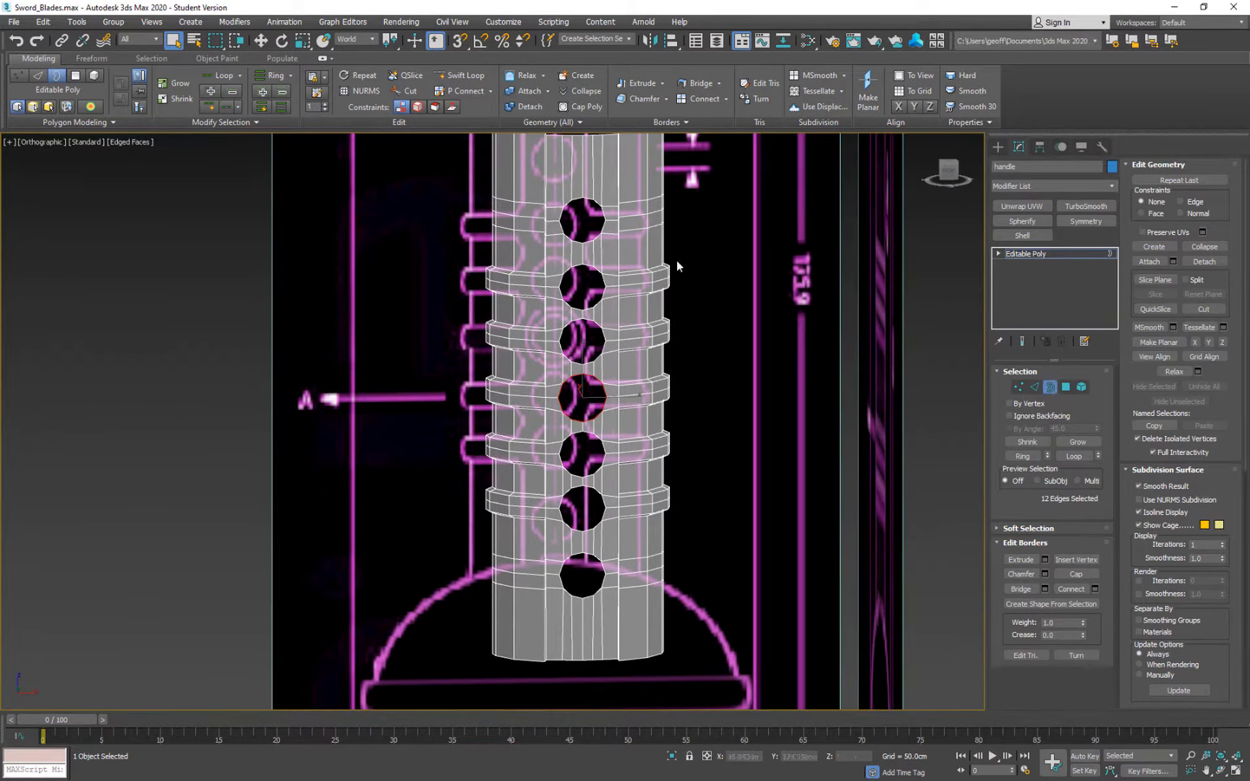
drag(514, 620, 514, 619)
alt+middle_drag(761, 617, 694, 488)
alt+middle_drag(609, 424, 645, 423)
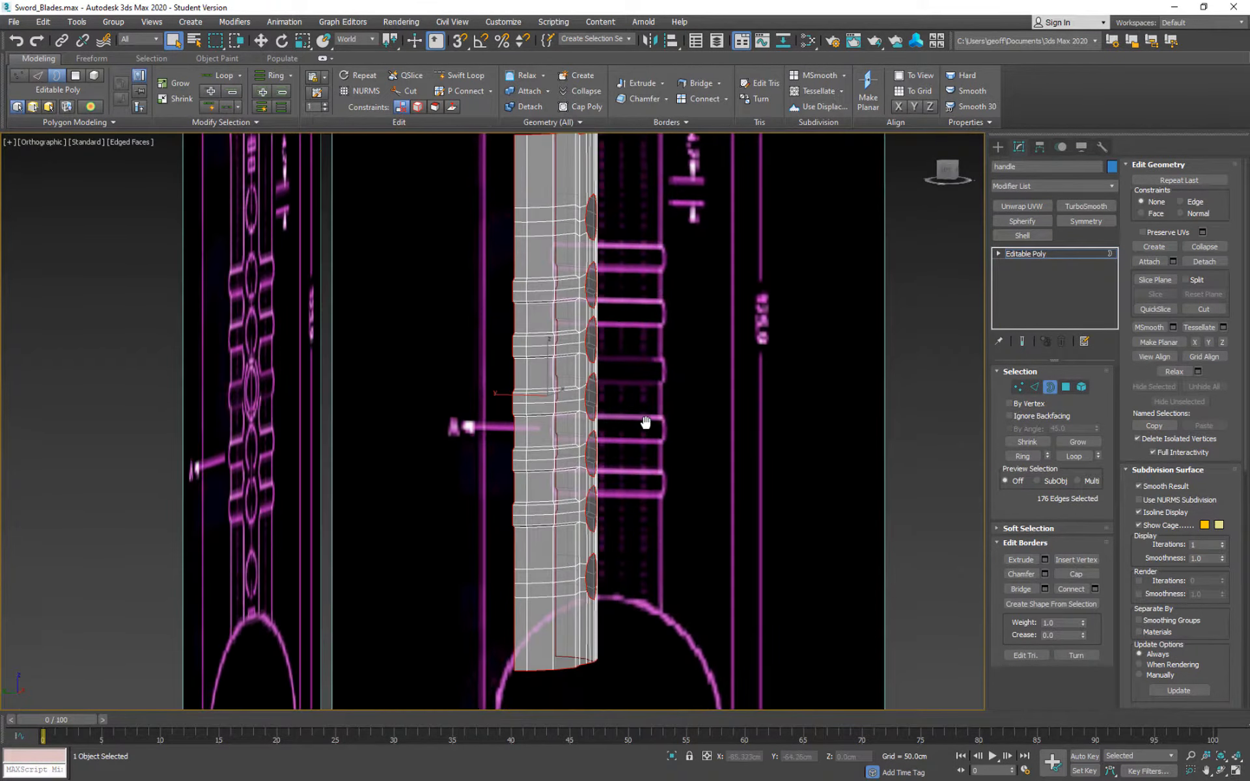
alt+middle_drag(741, 371, 573, 411)
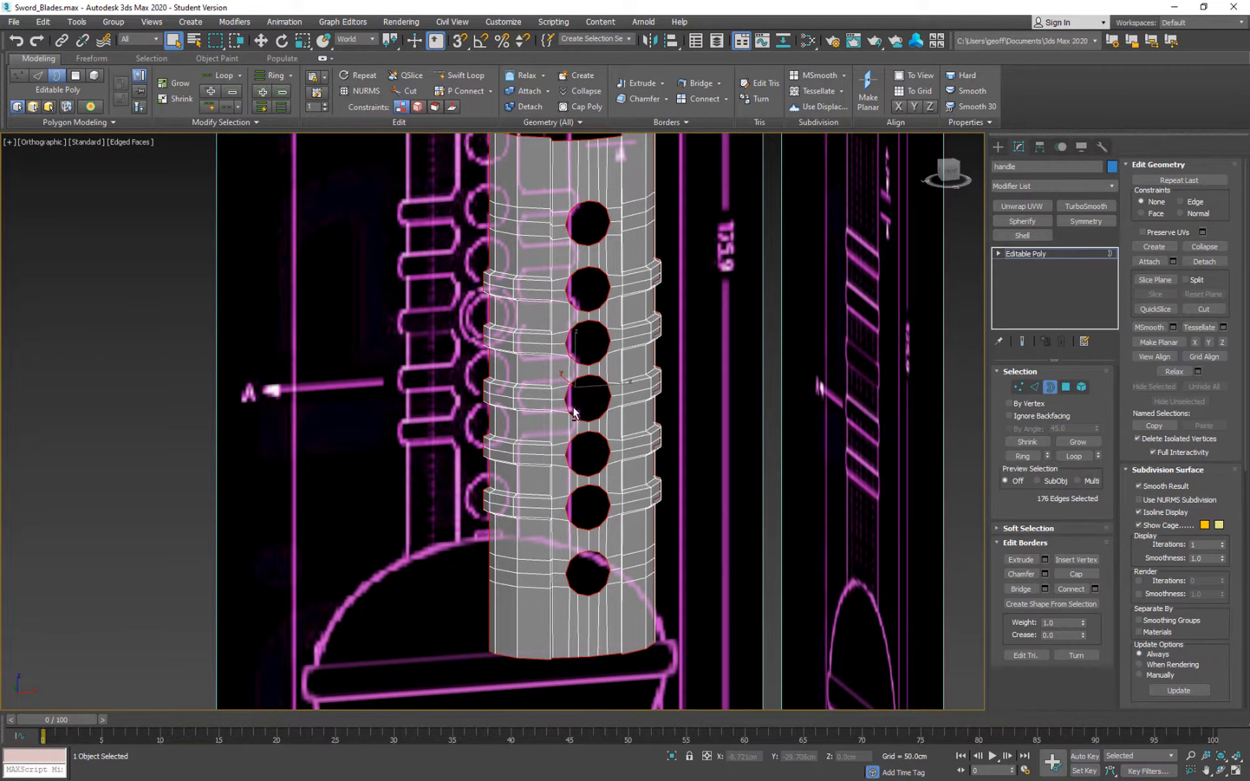
Extrude the selected open borders slightly in the negative Y direction.
key(w)
alt+middle_drag(689, 431, 667, 399)
scroll(586, 400, up, 5)
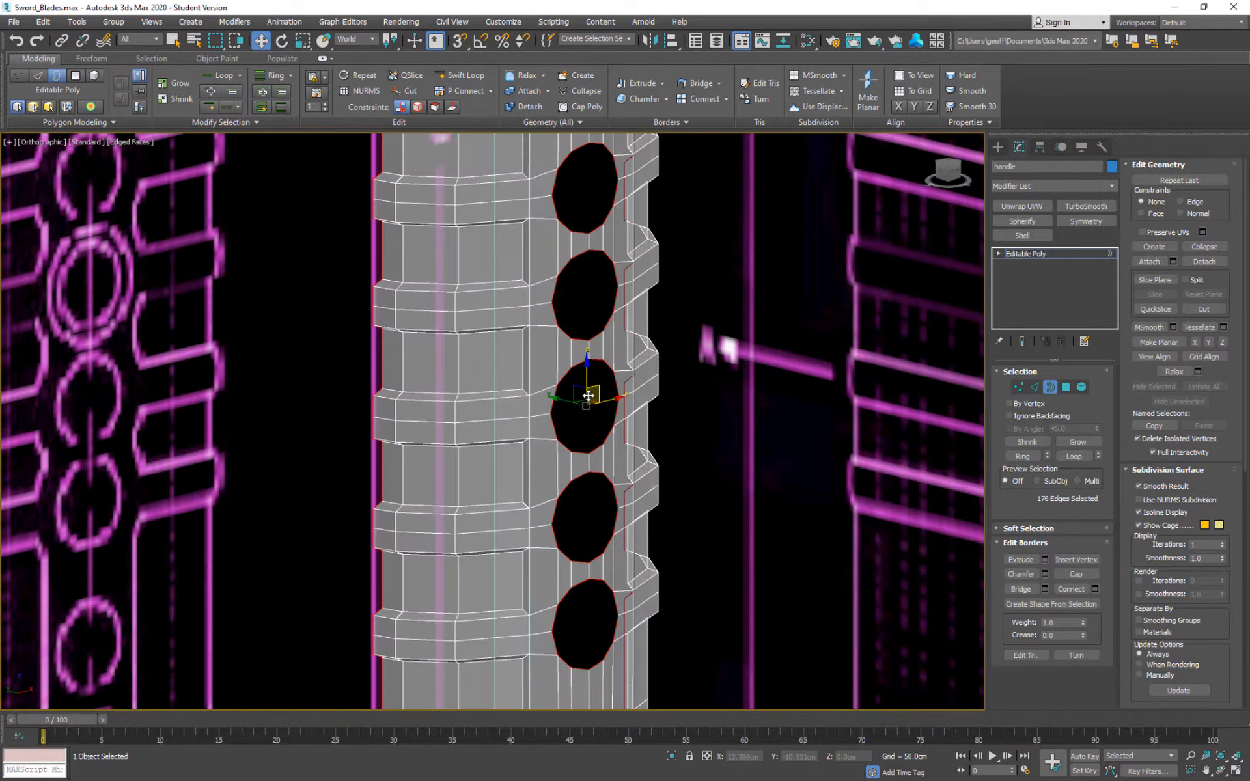
shift+drag(564, 403, 570, 407)
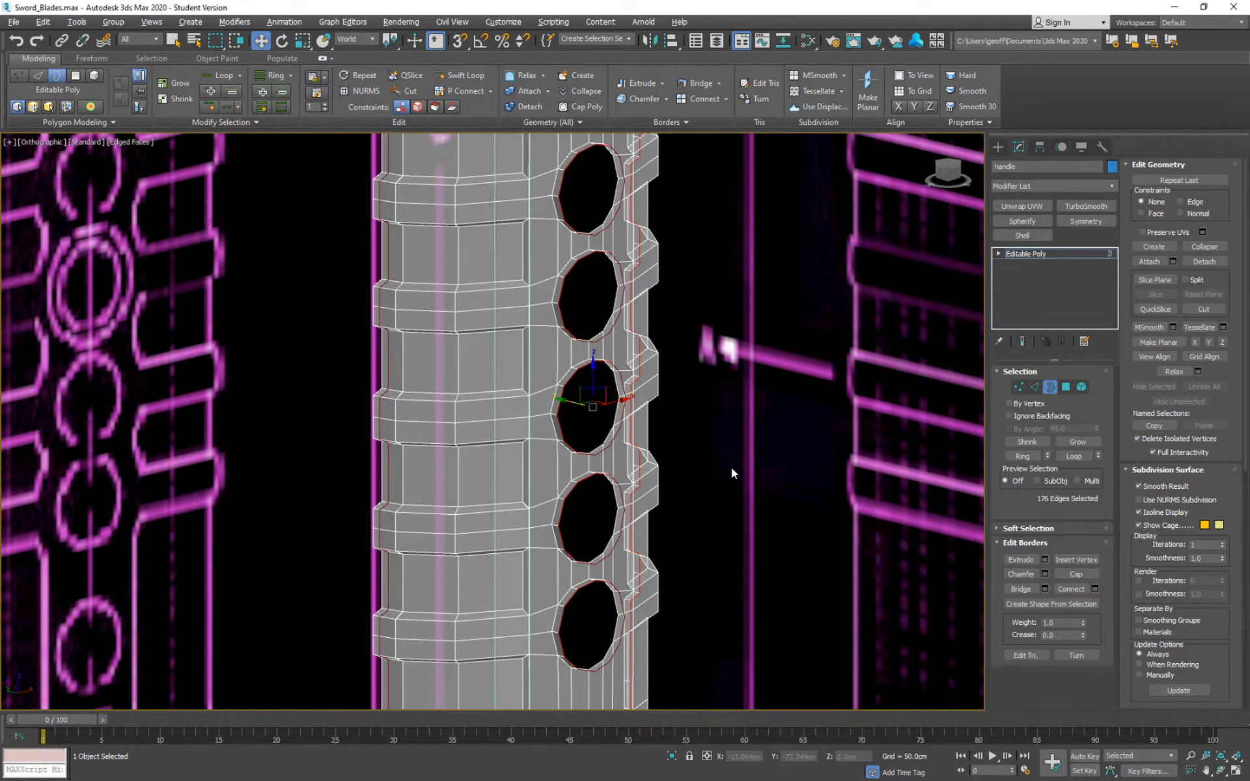
Deselect the handle's outer border so only the seven hole borders stay selected, and make them planar along Y.
mouse_move(732, 467)
alt+middle_down()
mouse_move(670, 336)
mouse_move(733, 479)
mouse_move(688, 573)
mouse_move(689, 551)
mouse_move(756, 527)
mouse_move(747, 547)
mouse_move(716, 533)
mouse_move(752, 525)
mouse_move(744, 538)
mouse_move(681, 335)
alt+middle_up()
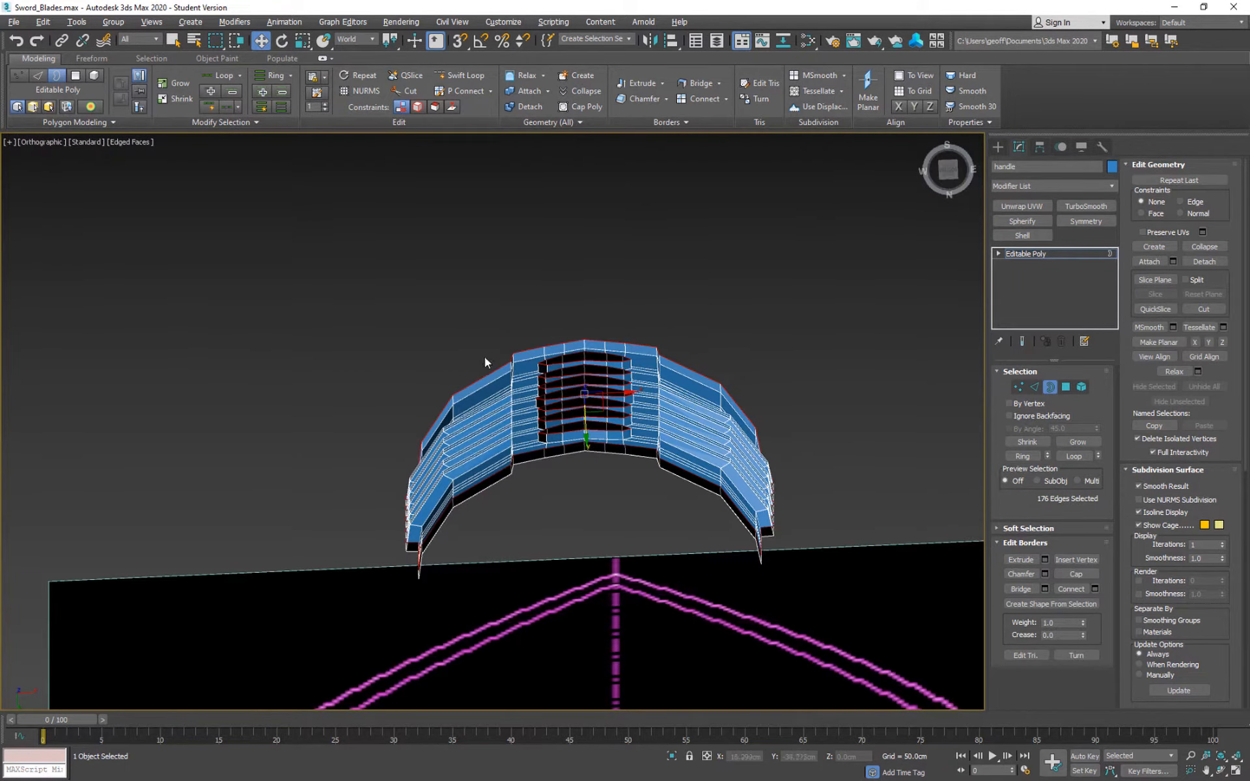
key(f)
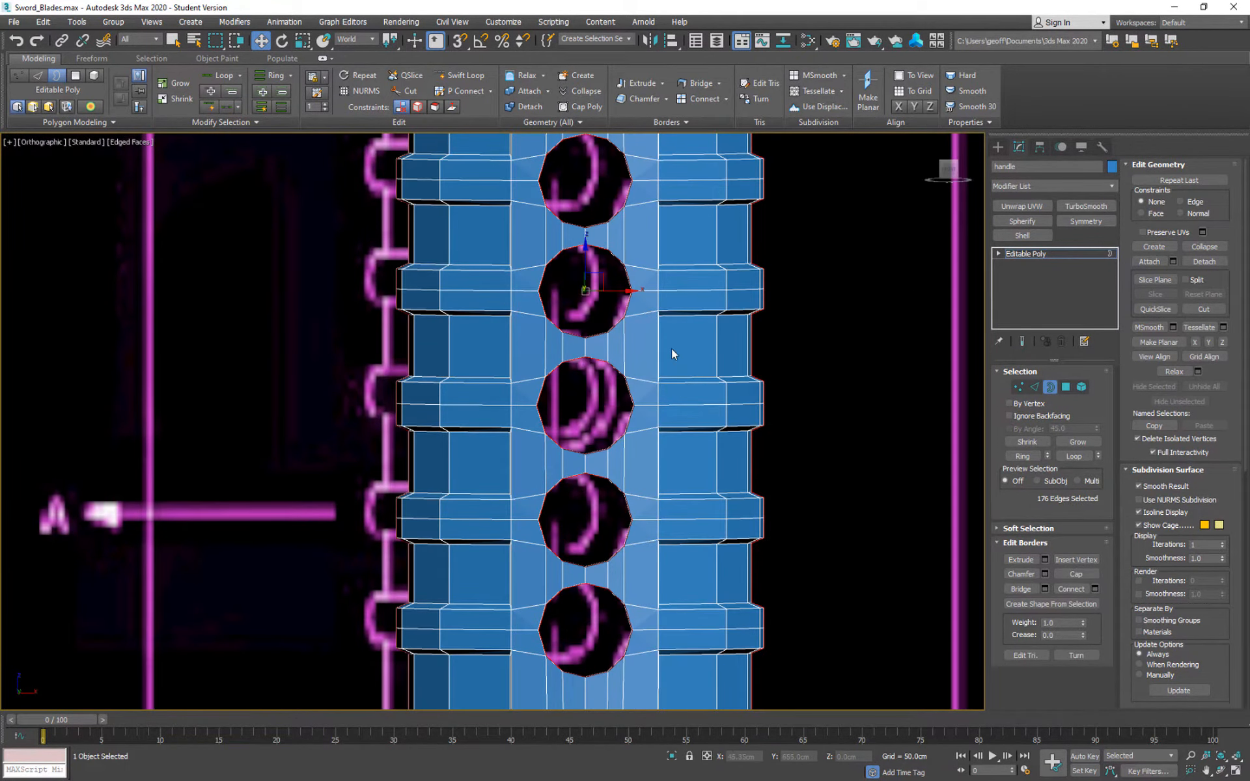
alt+middle_drag(671, 349, 662, 391)
alt+middle_drag(602, 359, 616, 332)
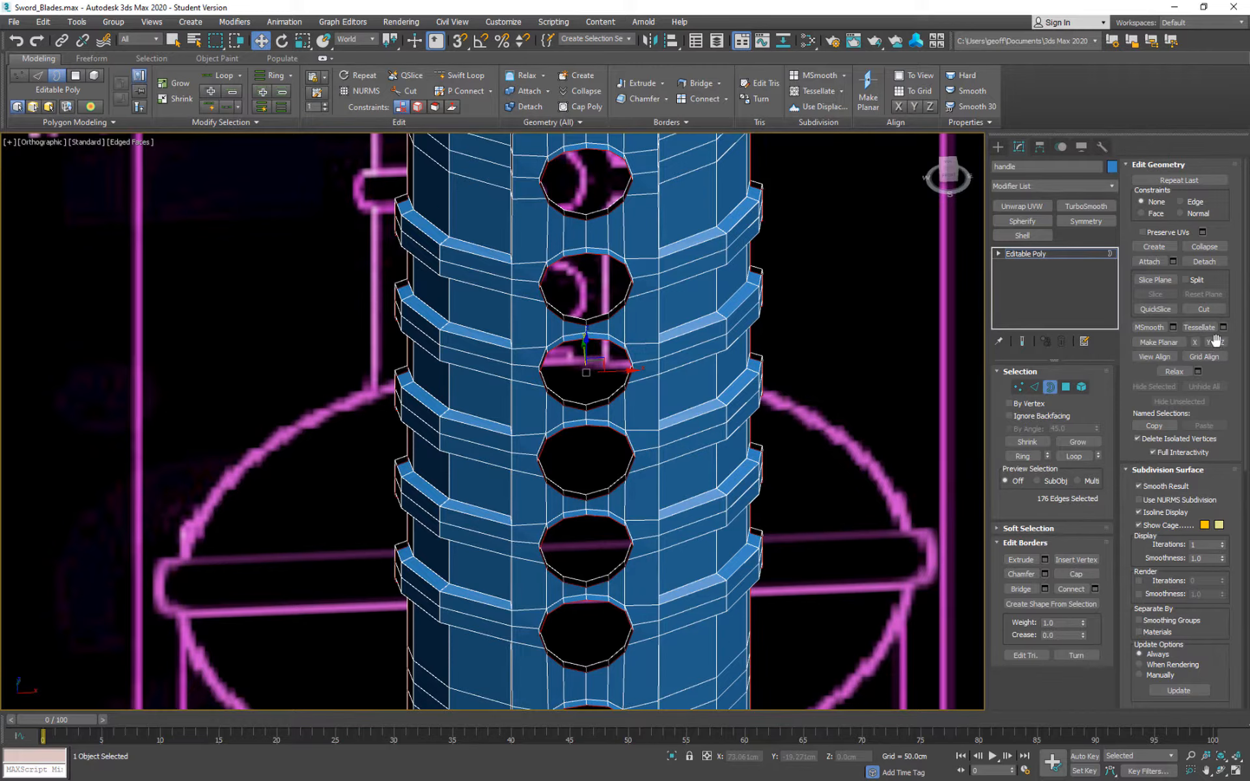
alt+middle_drag(748, 340, 725, 173)
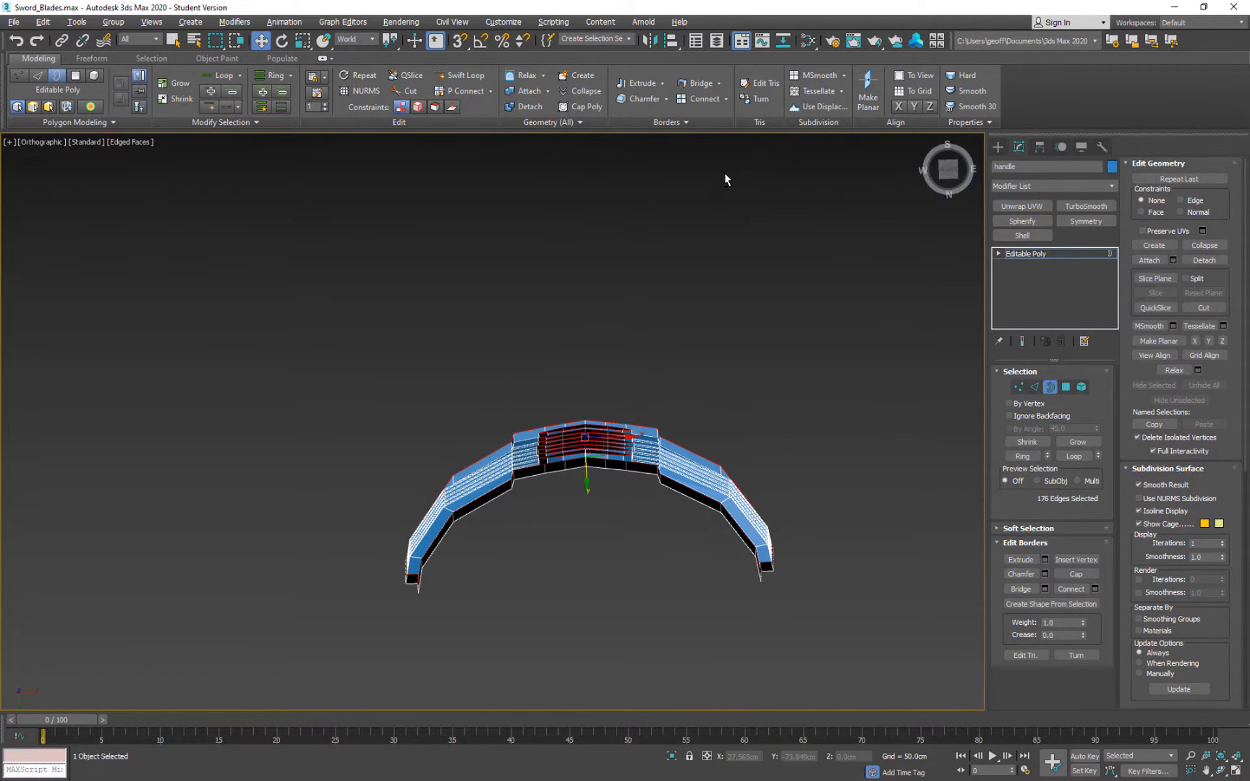
alt+middle_drag(860, 370, 846, 424)
scroll(846, 424, down, 4)
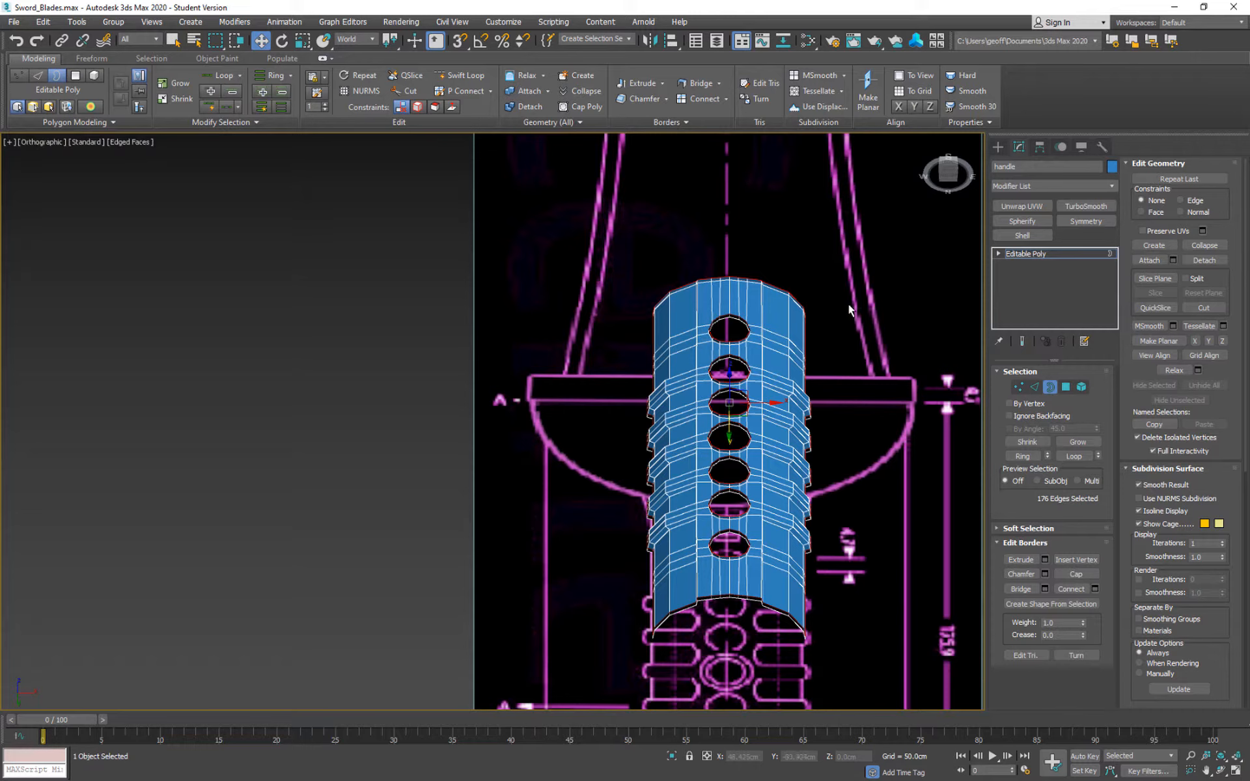
alt+middle_drag(849, 303, 853, 378)
scroll(853, 377, up, 3)
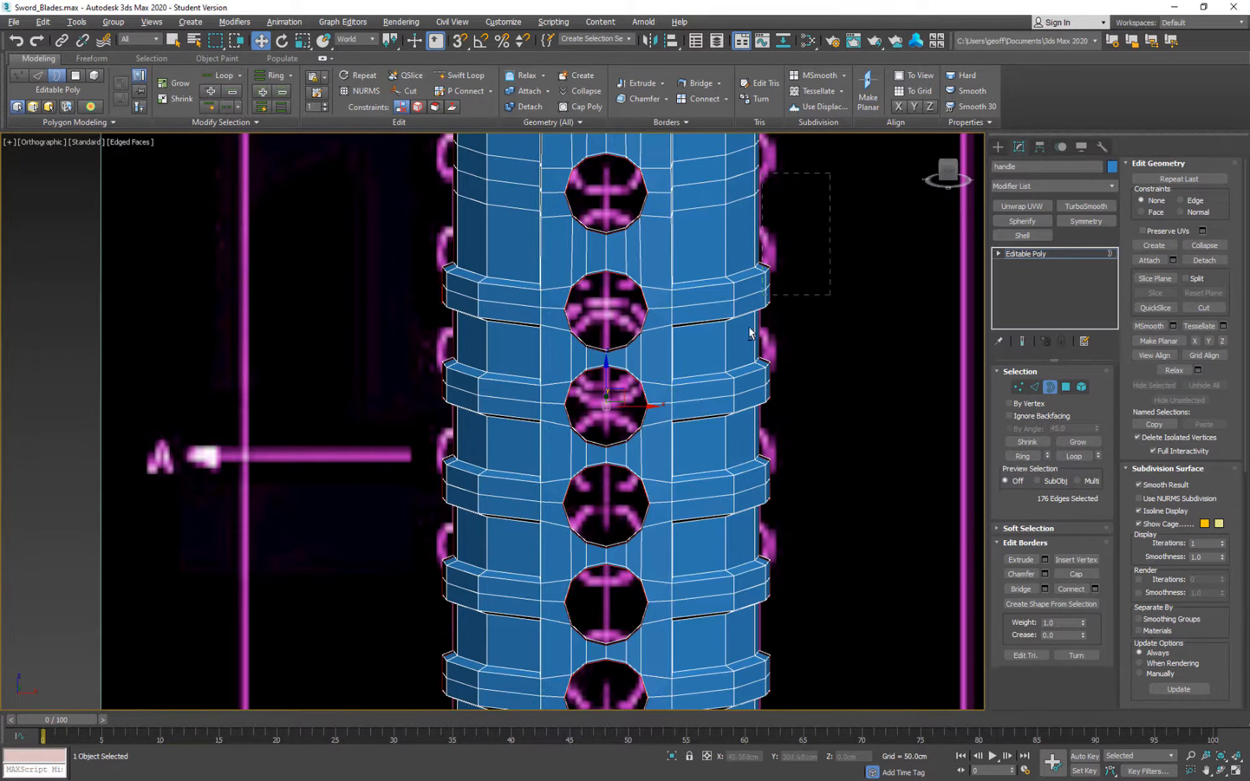
alt+drag(749, 327, 745, 338)
alt+middle_drag(766, 395, 846, 387)
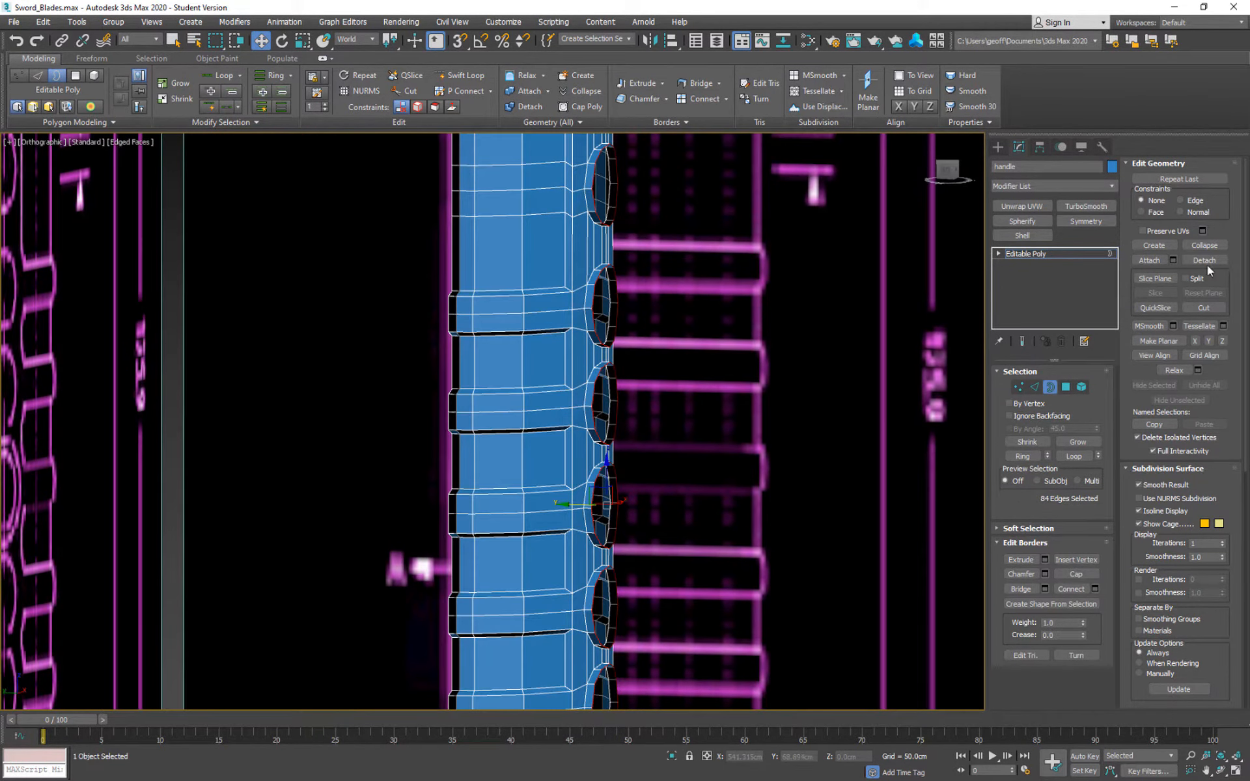
click(1209, 341)
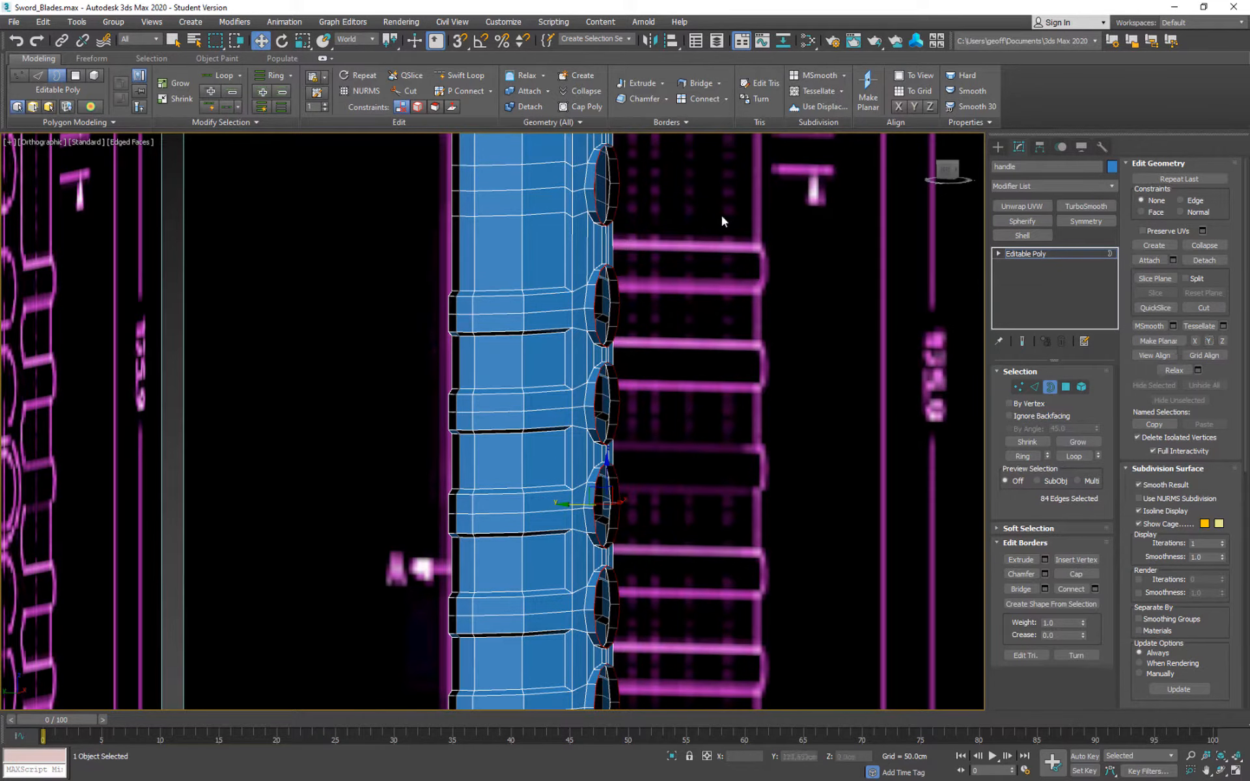
Try to inset the seven hole borders by scaling an extruded edge ring to about 87%.
middle_drag(628, 175, 686, 350)
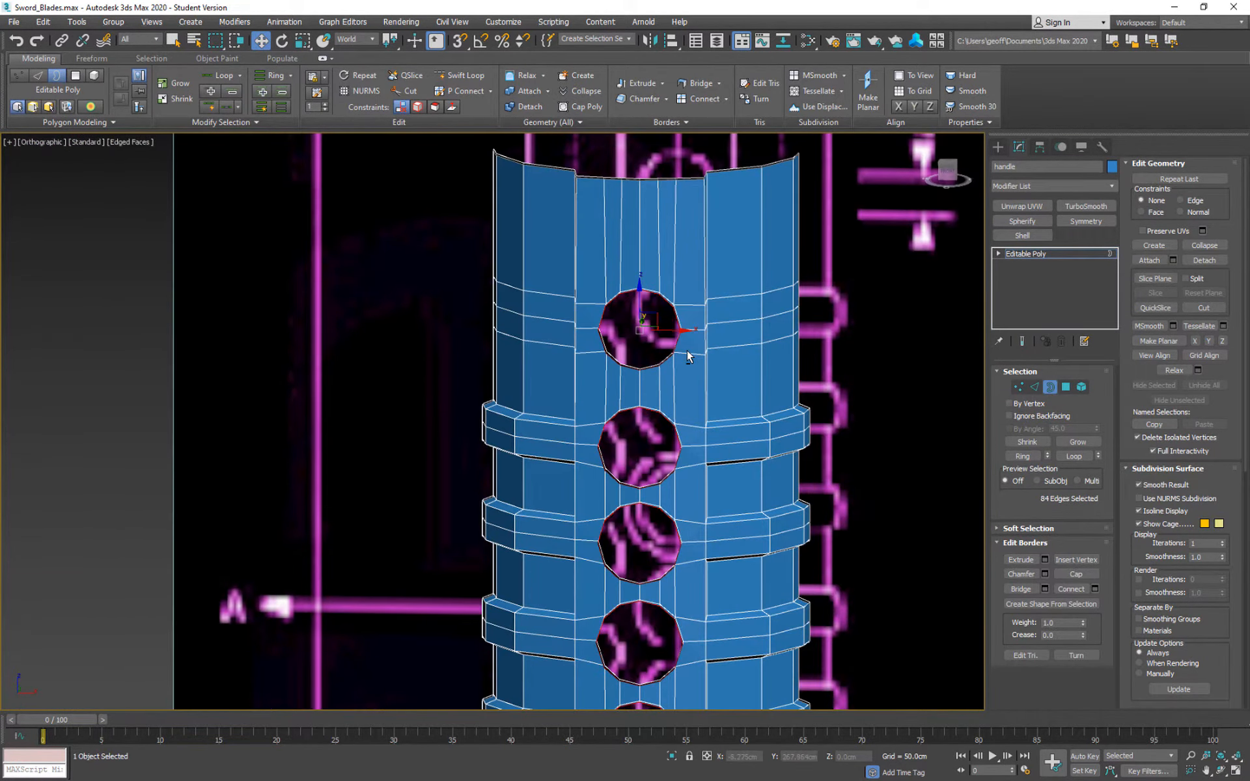
key(r)
middle_drag(749, 421, 521, 324)
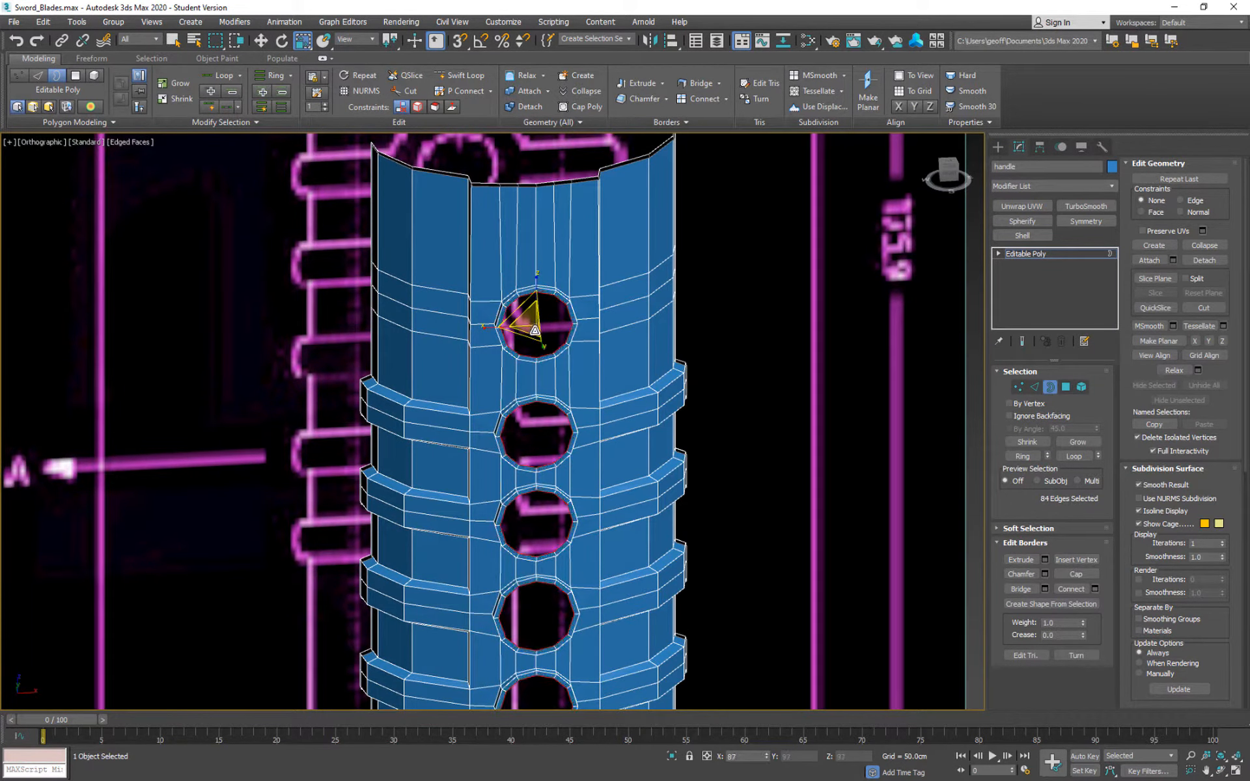
alt+middle_drag(640, 405, 636, 392)
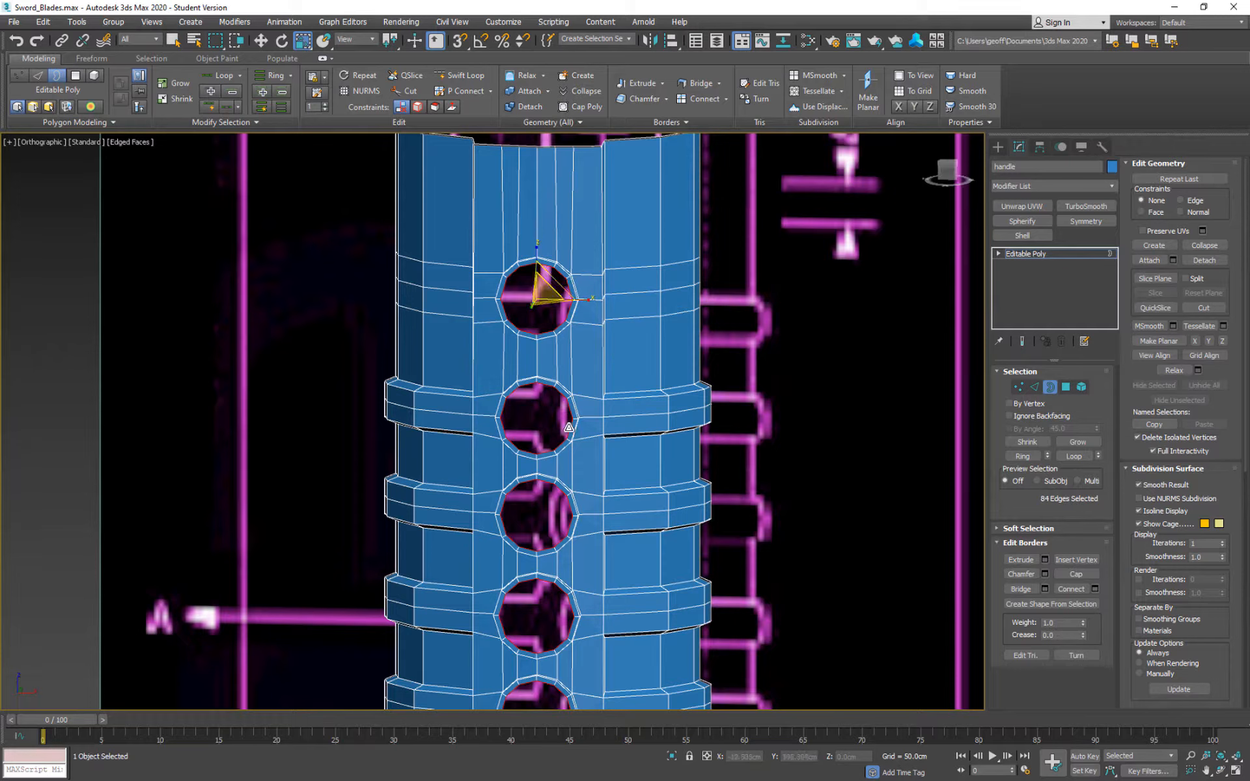
key(ctrl+z)
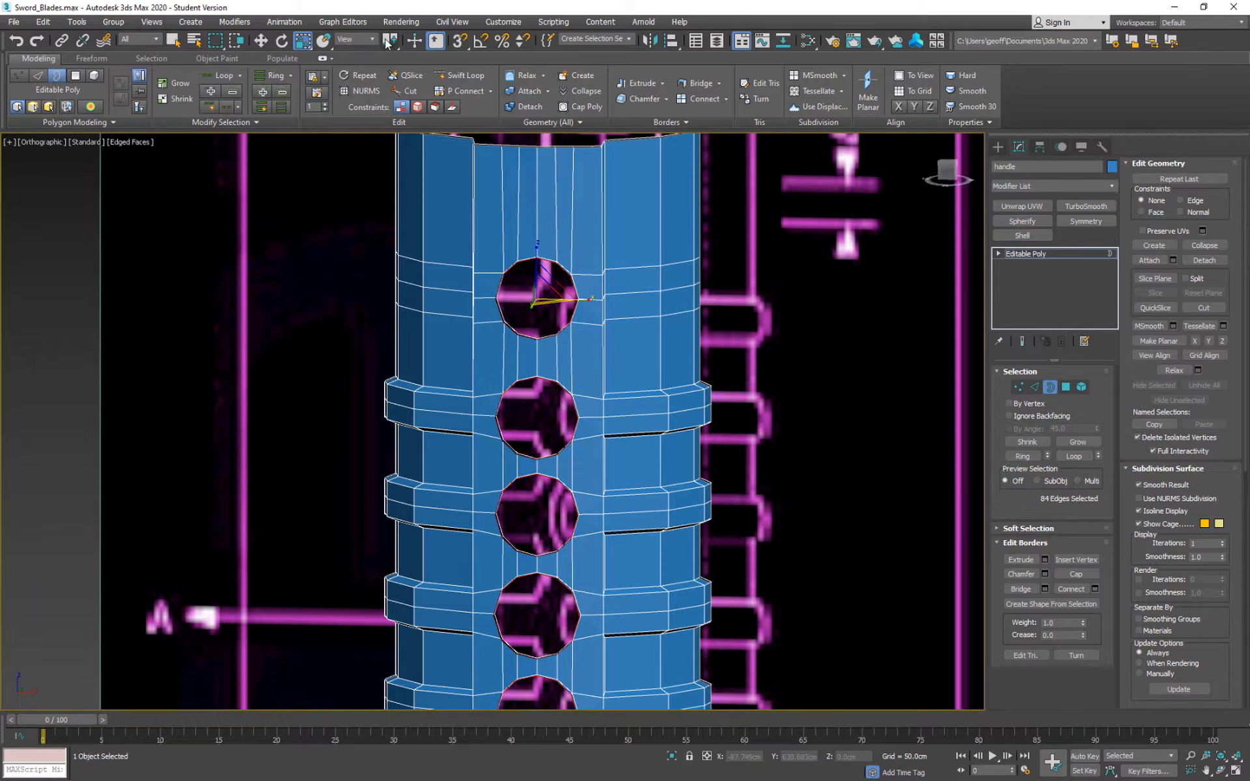
Try to inset the hole borders by scaling them about their shared centre, also with a different scale mode.
drag(390, 41, 393, 89)
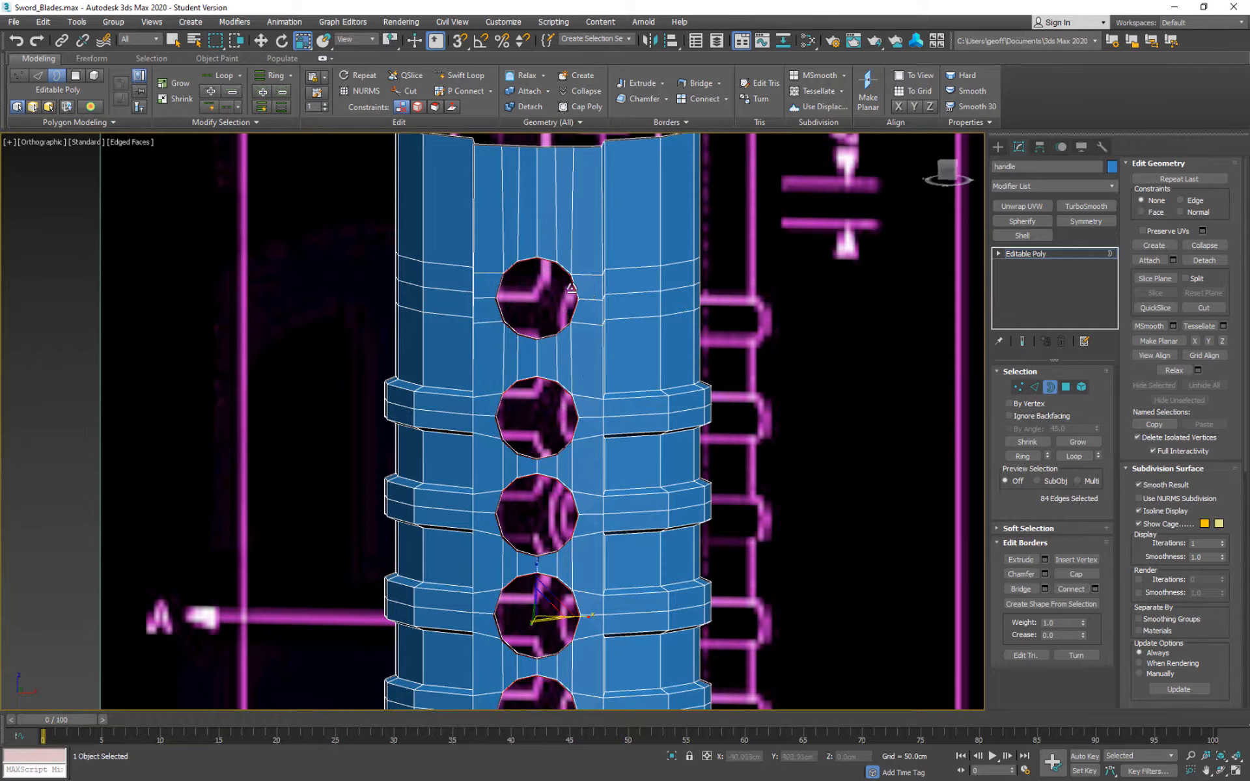
drag(575, 290, 549, 288)
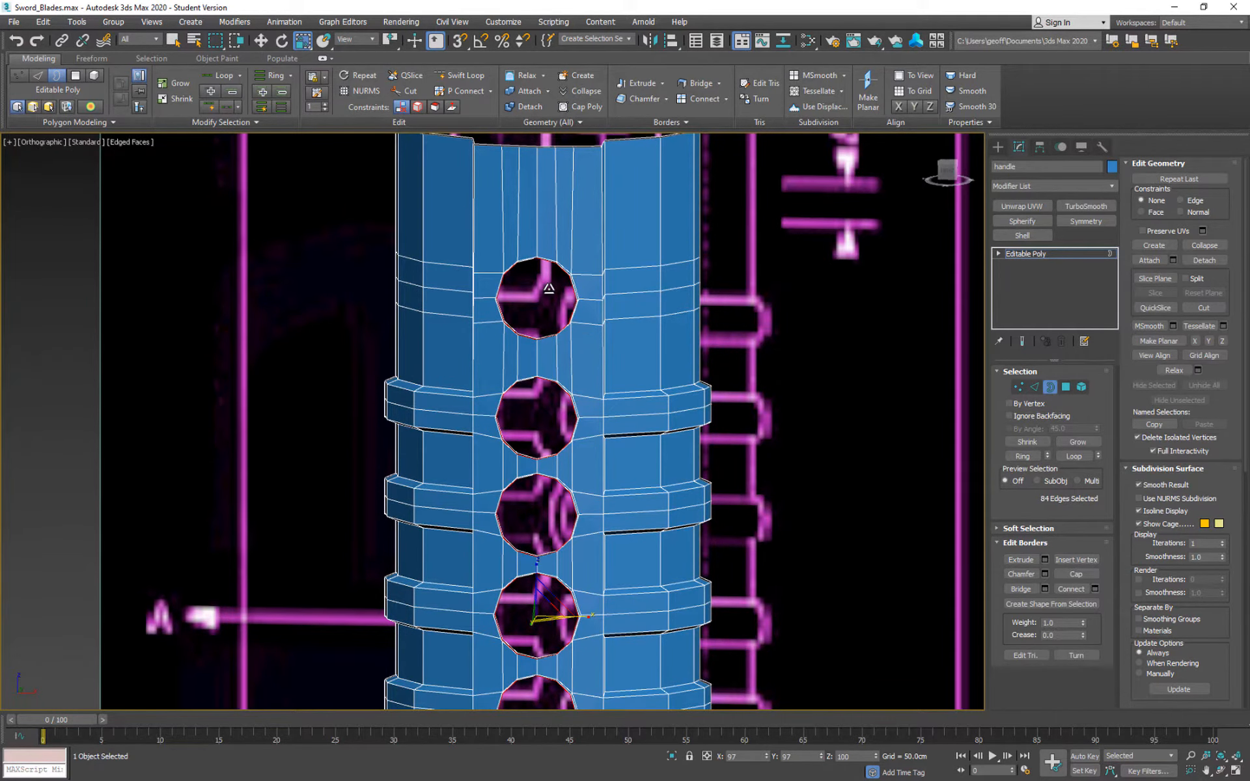
alt+middle_drag(549, 289, 718, 319)
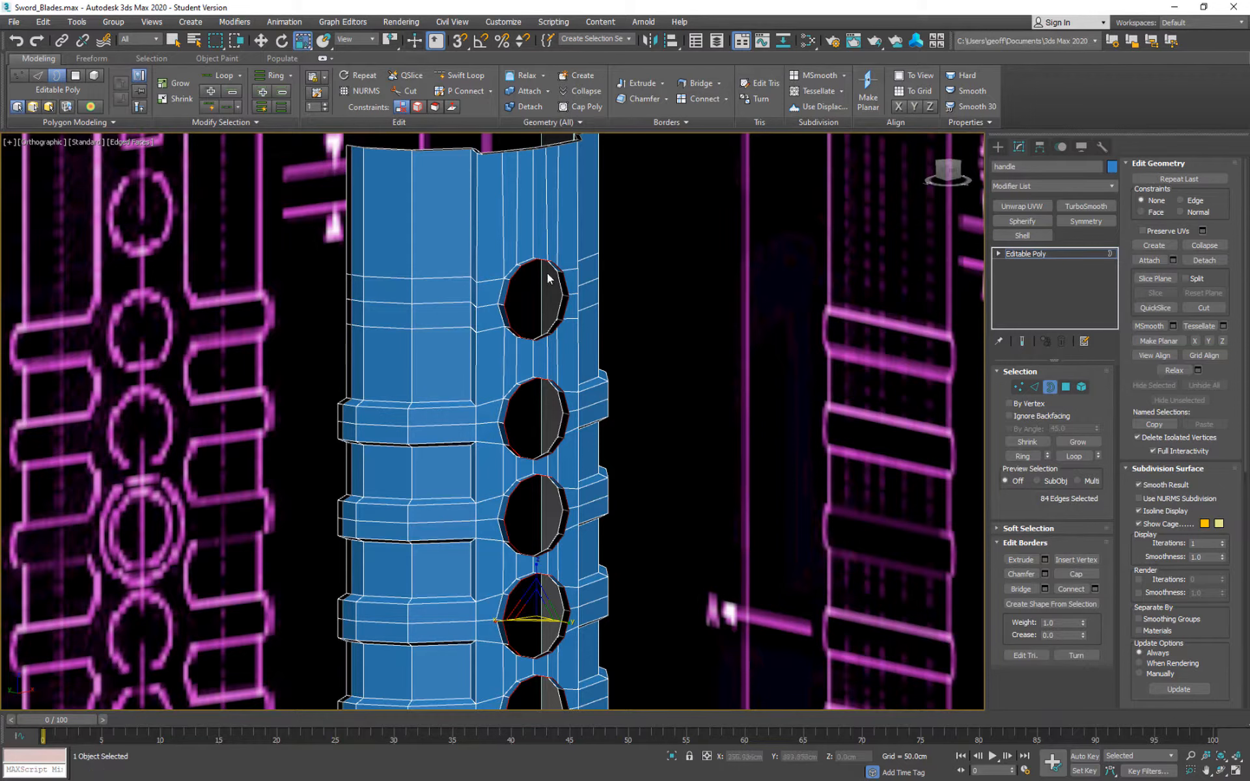
mouse_move(550, 279)
mouse_down()
mouse_move(557, 303)
mouse_move(561, 257)
mouse_up()
key(ctrl+z)
drag(303, 40, 302, 63)
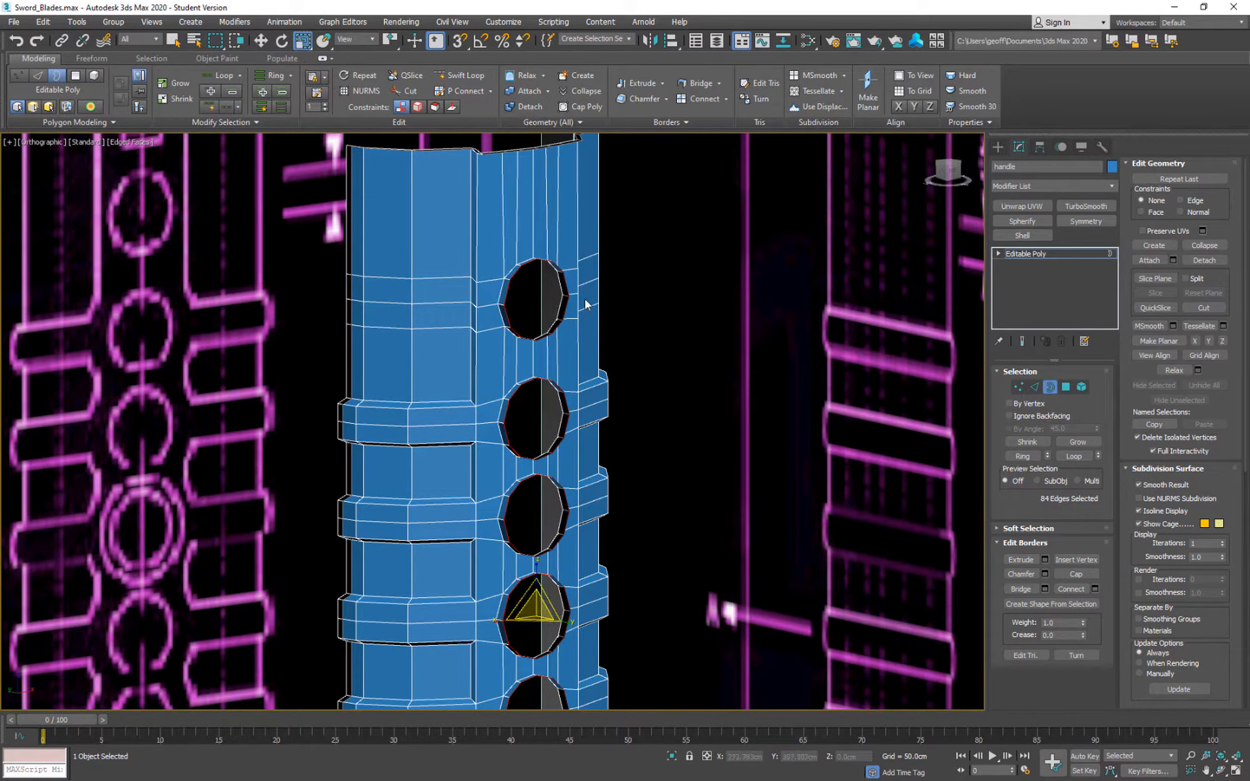
drag(555, 263, 579, 315)
alt+middle_drag(641, 384, 582, 378)
middle_drag(583, 352, 569, 232)
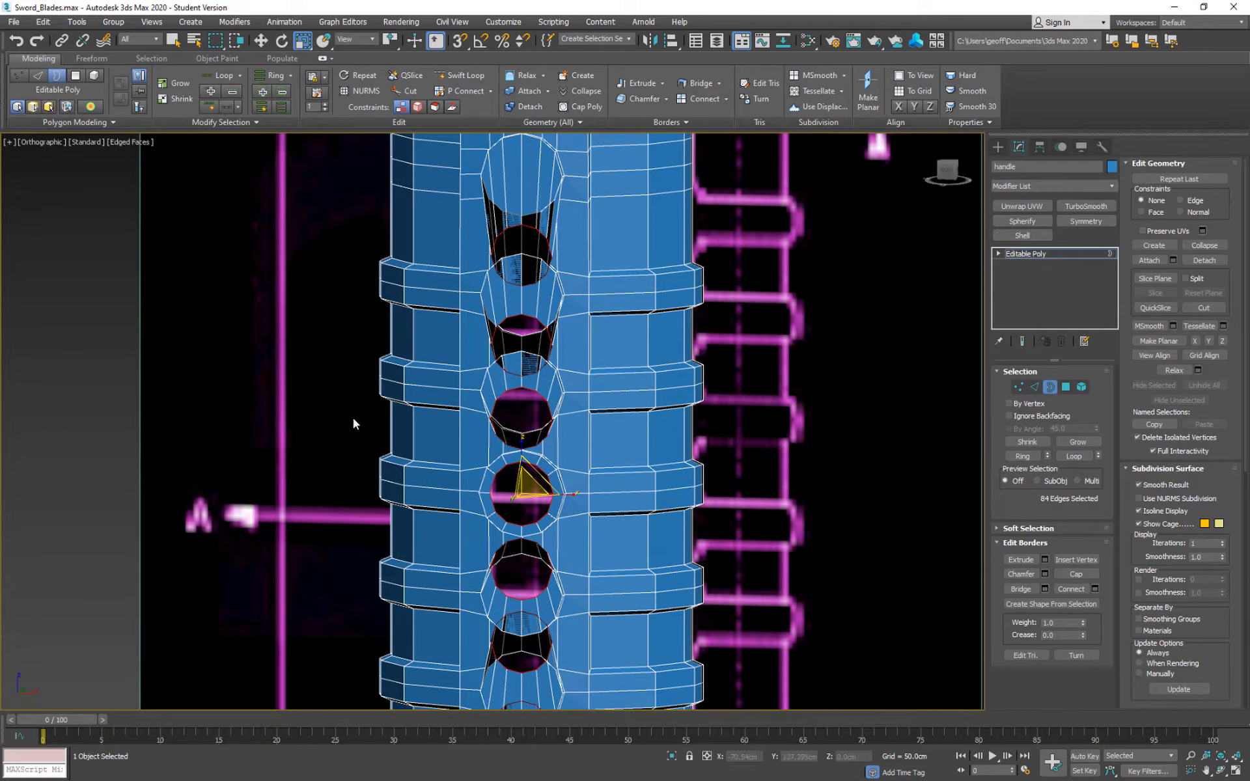
key(ctrl+z)
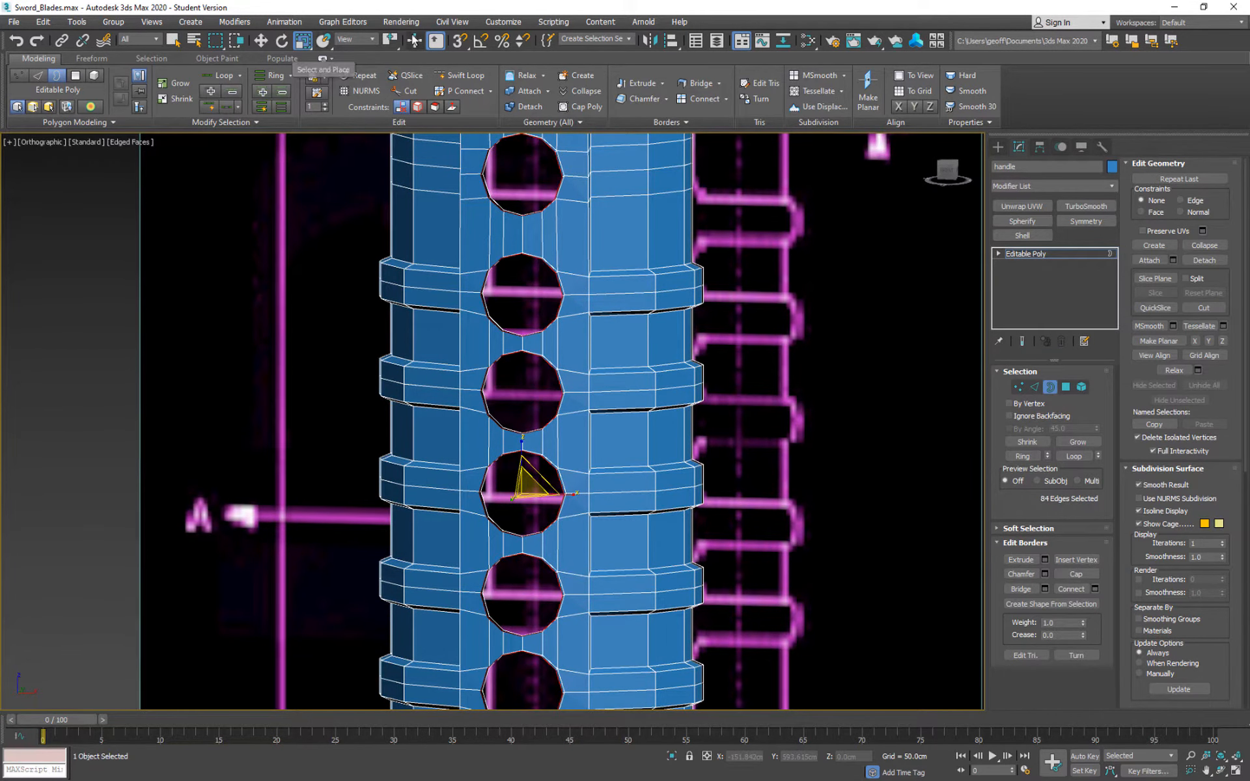
Inset the seven hole borders by scaling extruded edge rings to about 87%, each about its own centre.
mouse_move(393, 43)
mouse_down()
mouse_move(394, 84)
mouse_move(394, 63)
mouse_up()
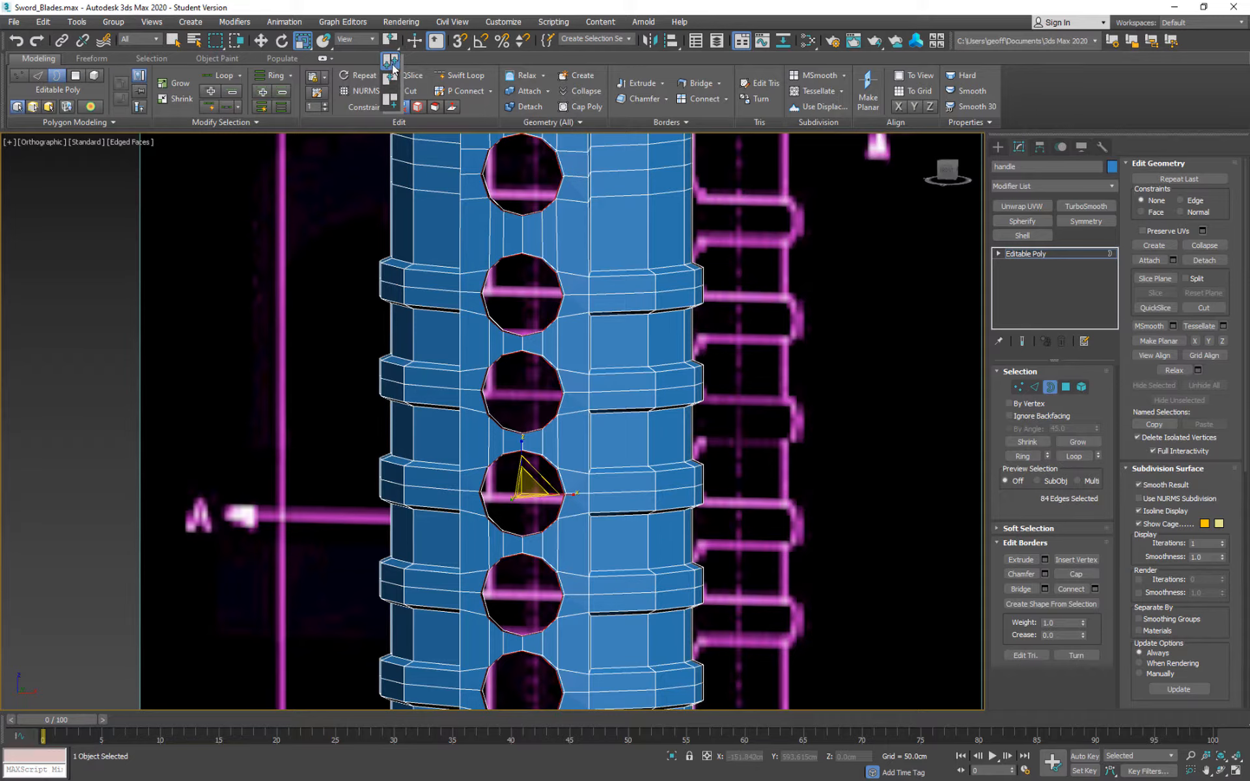
drag(394, 63, 393, 64)
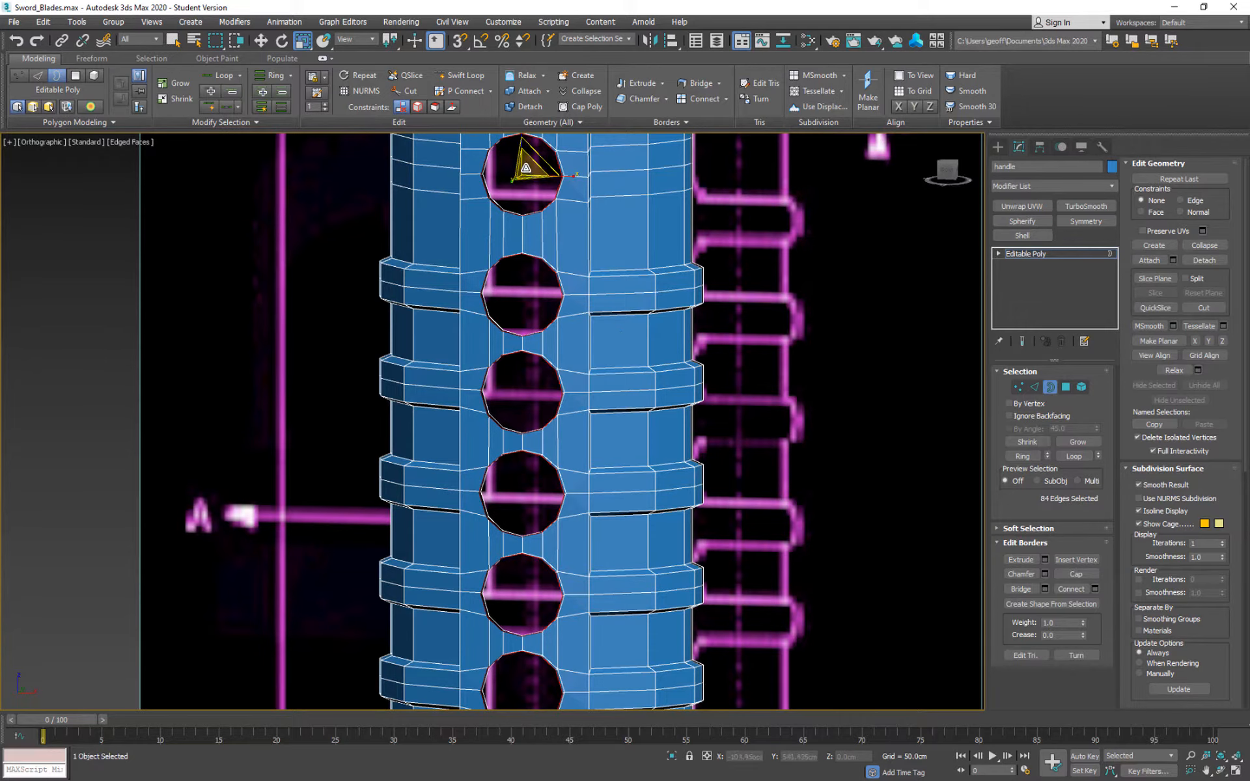
shift+drag(526, 168, 526, 177)
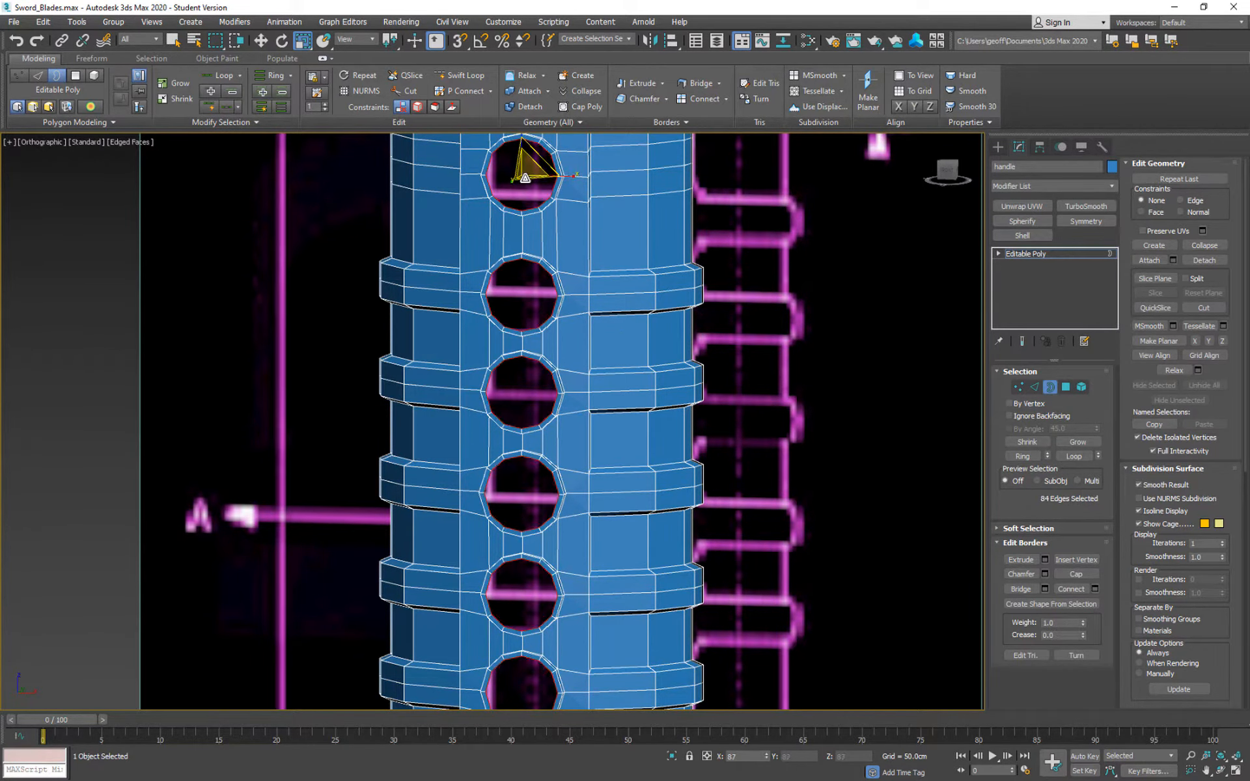
Extrude the inset hole borders a short distance in the negative Y direction to form rims around the holes.
alt+middle_drag(588, 244, 674, 347)
scroll(681, 265, down, 2)
scroll(649, 344, up, 4)
key(w)
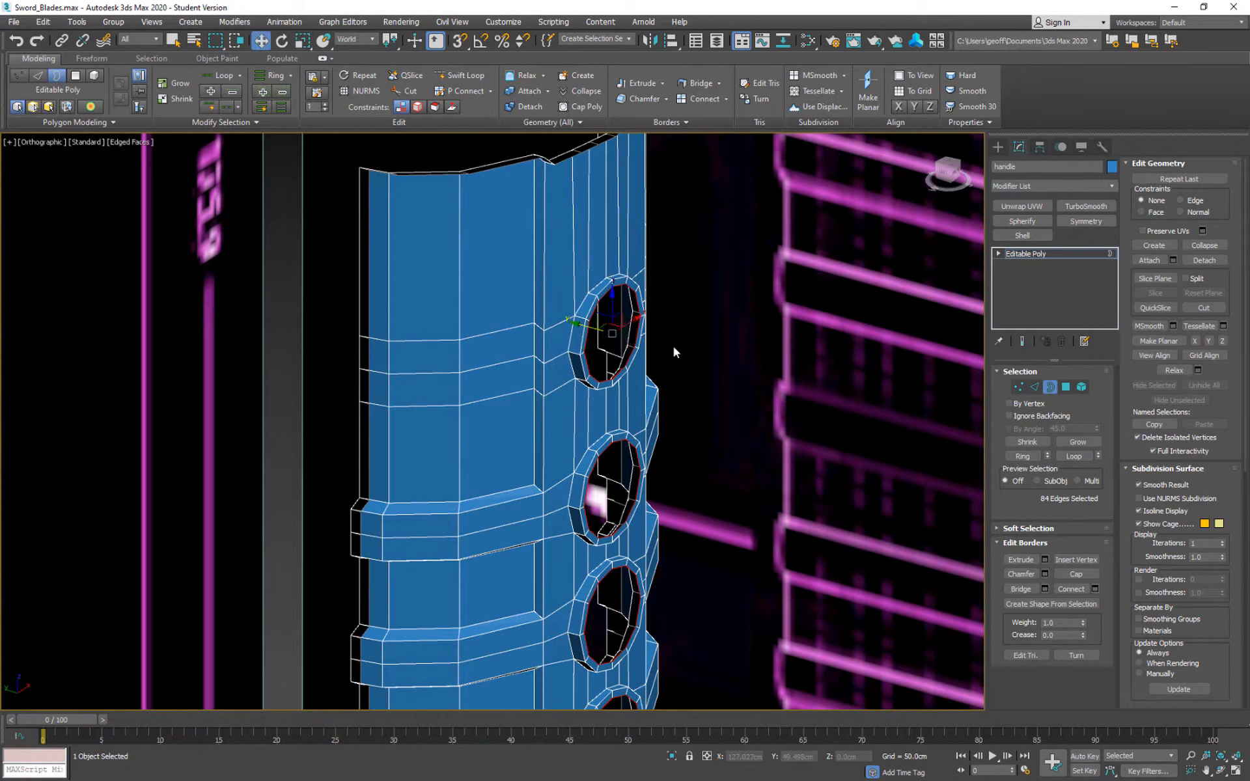
drag(598, 327, 625, 358)
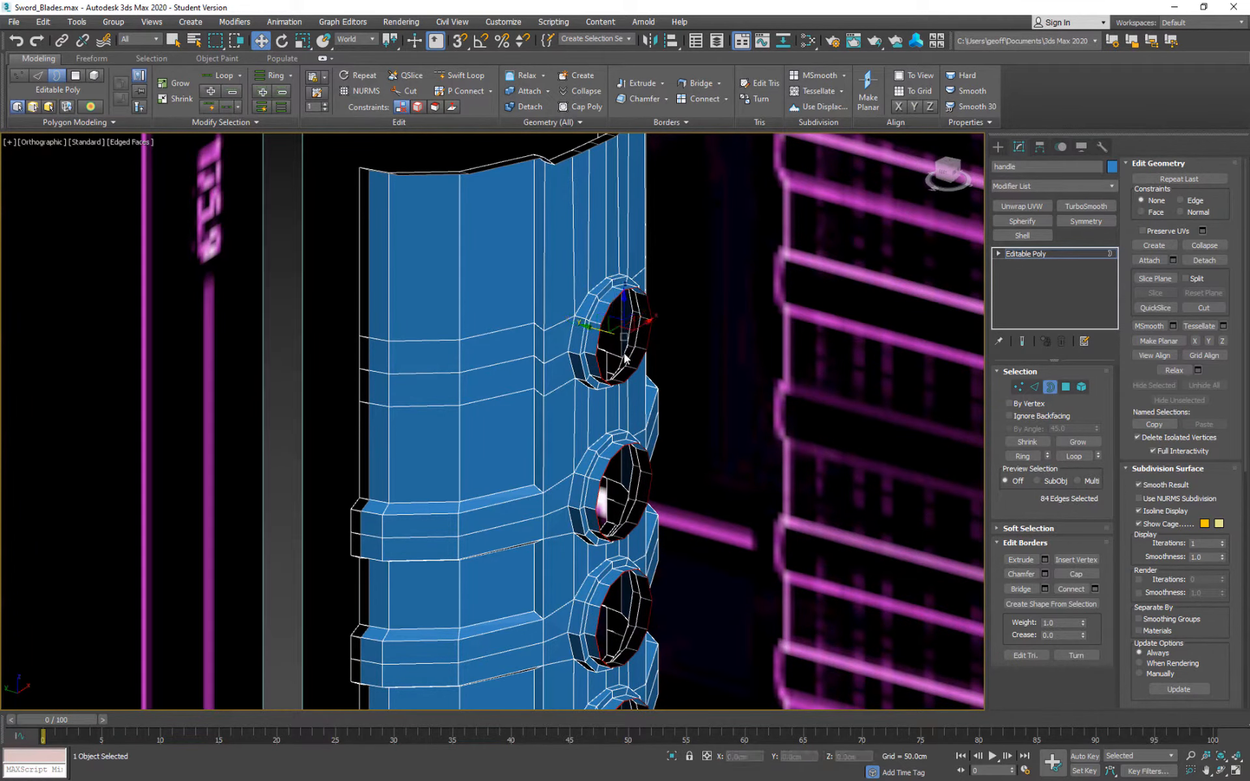
alt+middle_drag(740, 389, 564, 328)
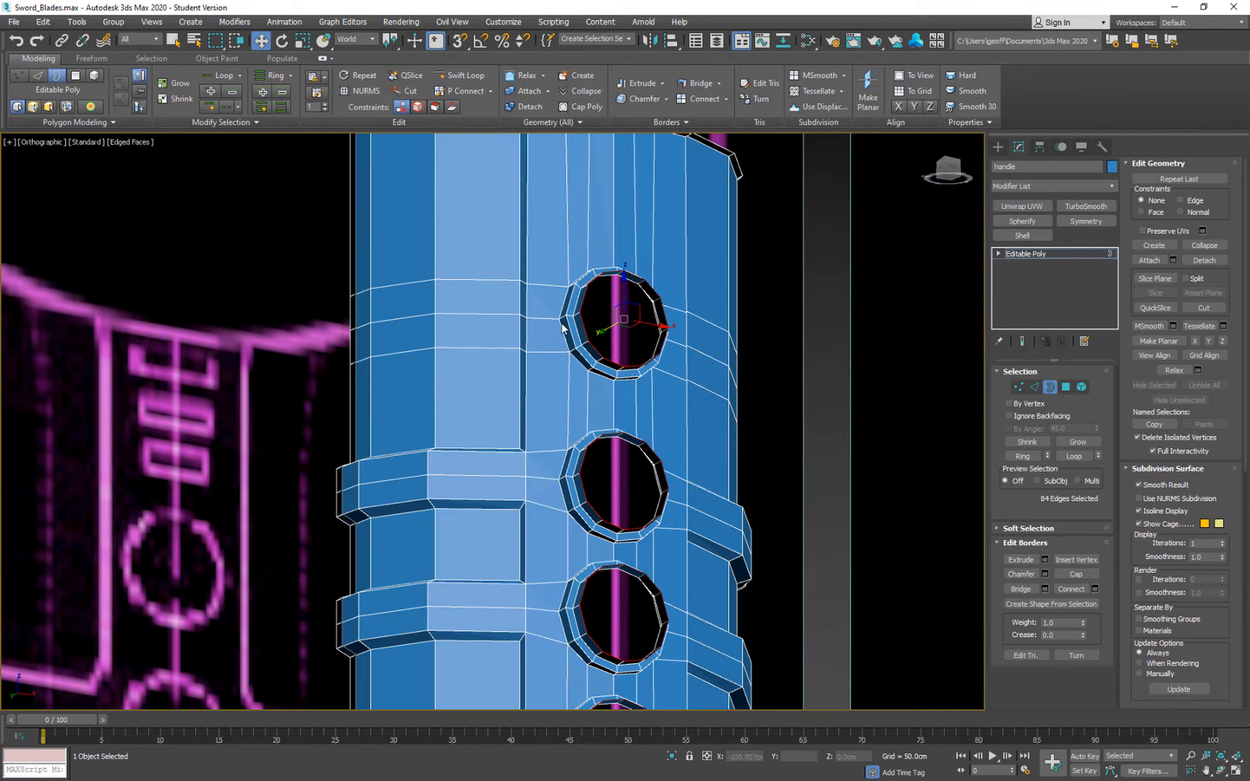
Inset the seven hole borders with another extruded edge ring scaled to about 79%, and move it outward along negative Y into a dome profile.
key(r)
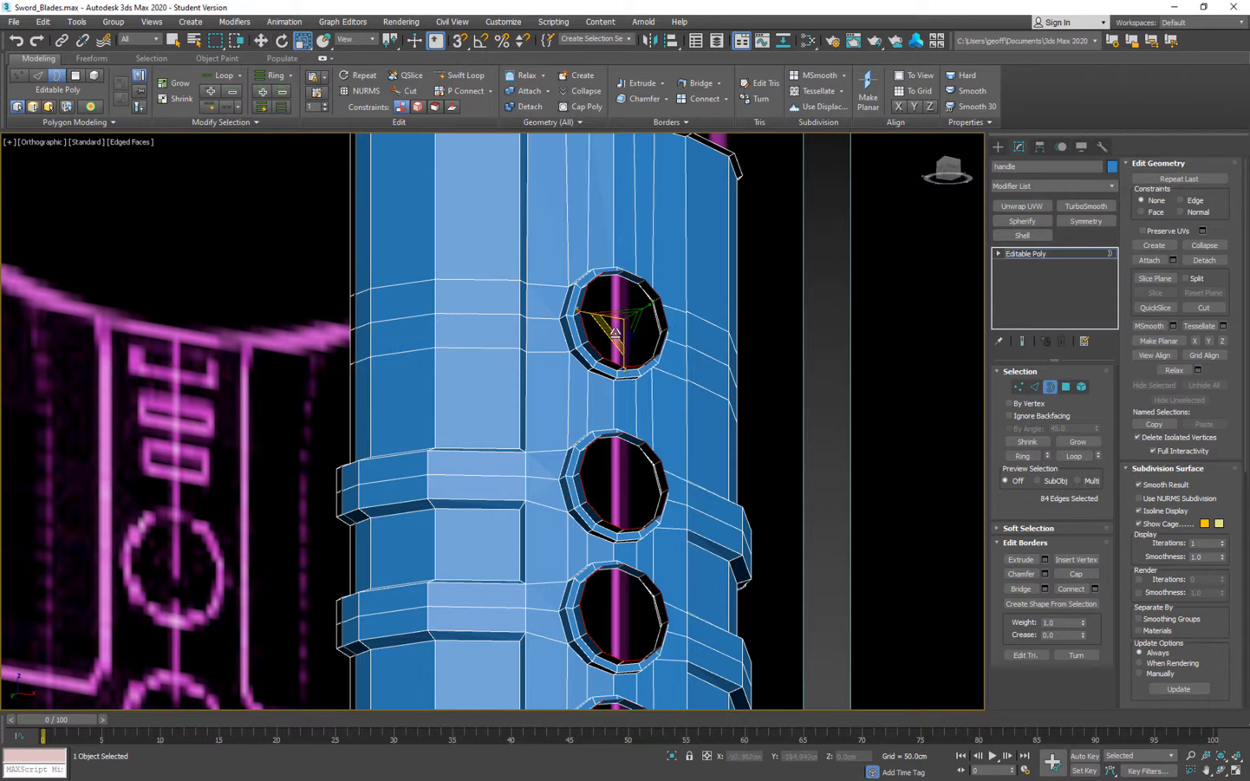
mouse_move(619, 322)
mouse_down()
mouse_move(630, 321)
mouse_move(627, 335)
mouse_up()
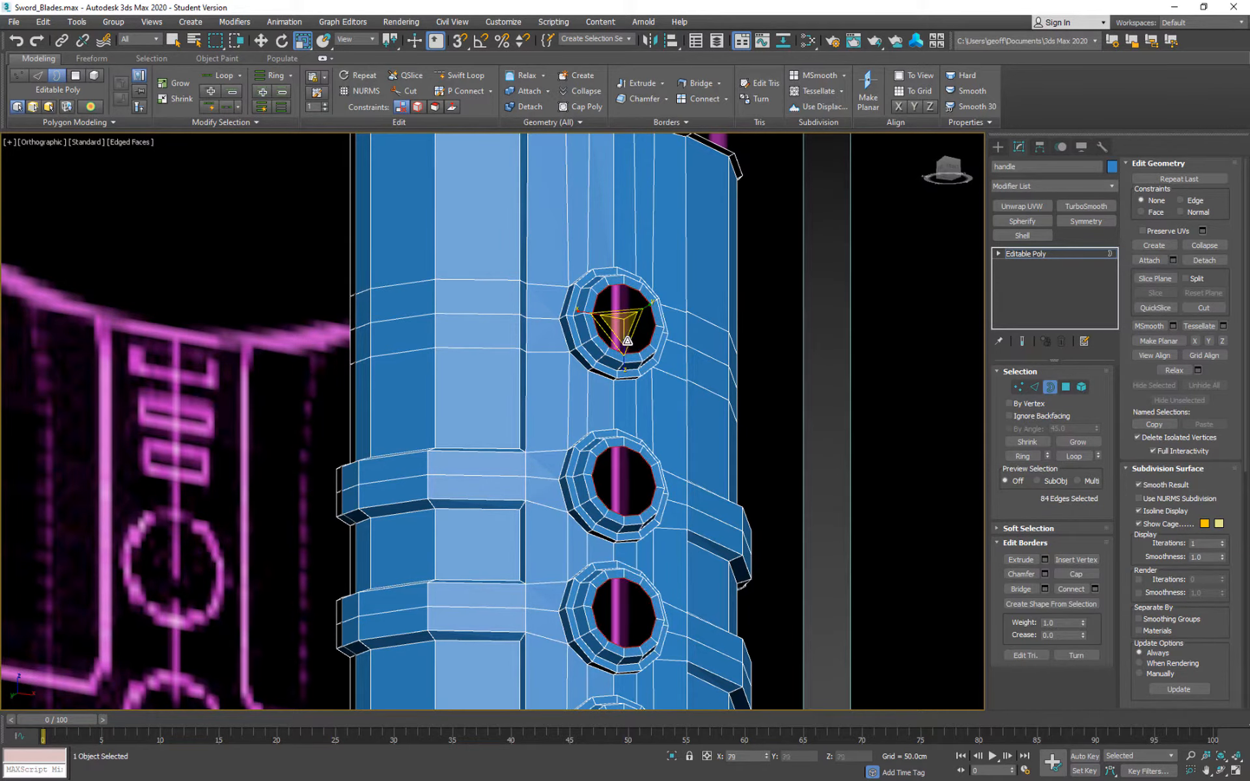
key(w)
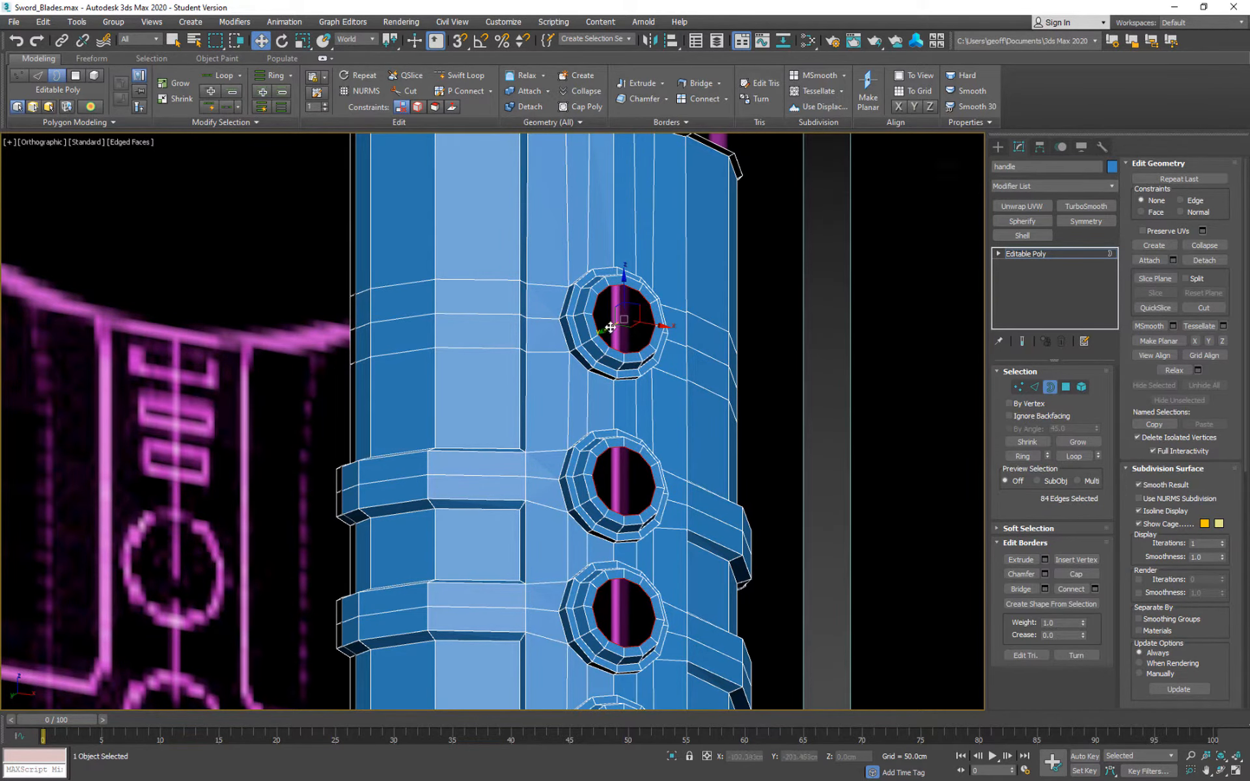
alt+middle_drag(616, 326, 635, 394)
scroll(666, 396, up, 3)
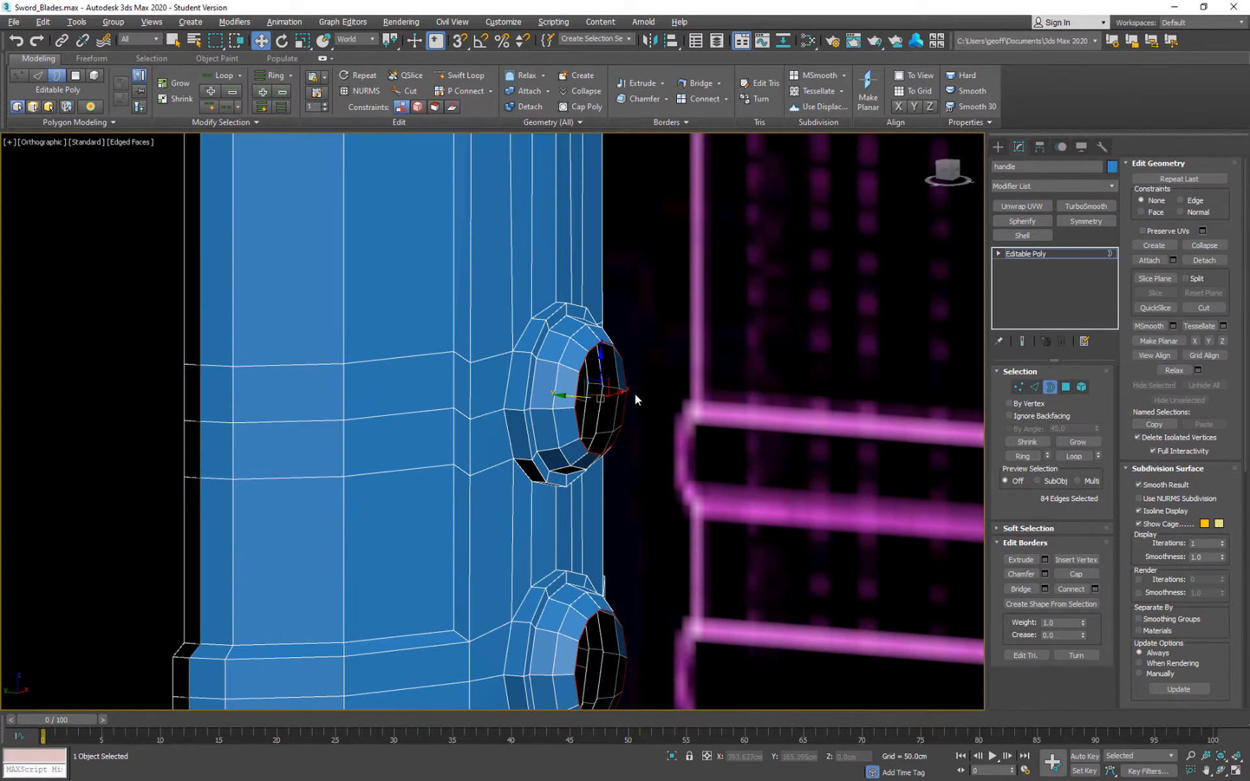
drag(564, 396, 574, 397)
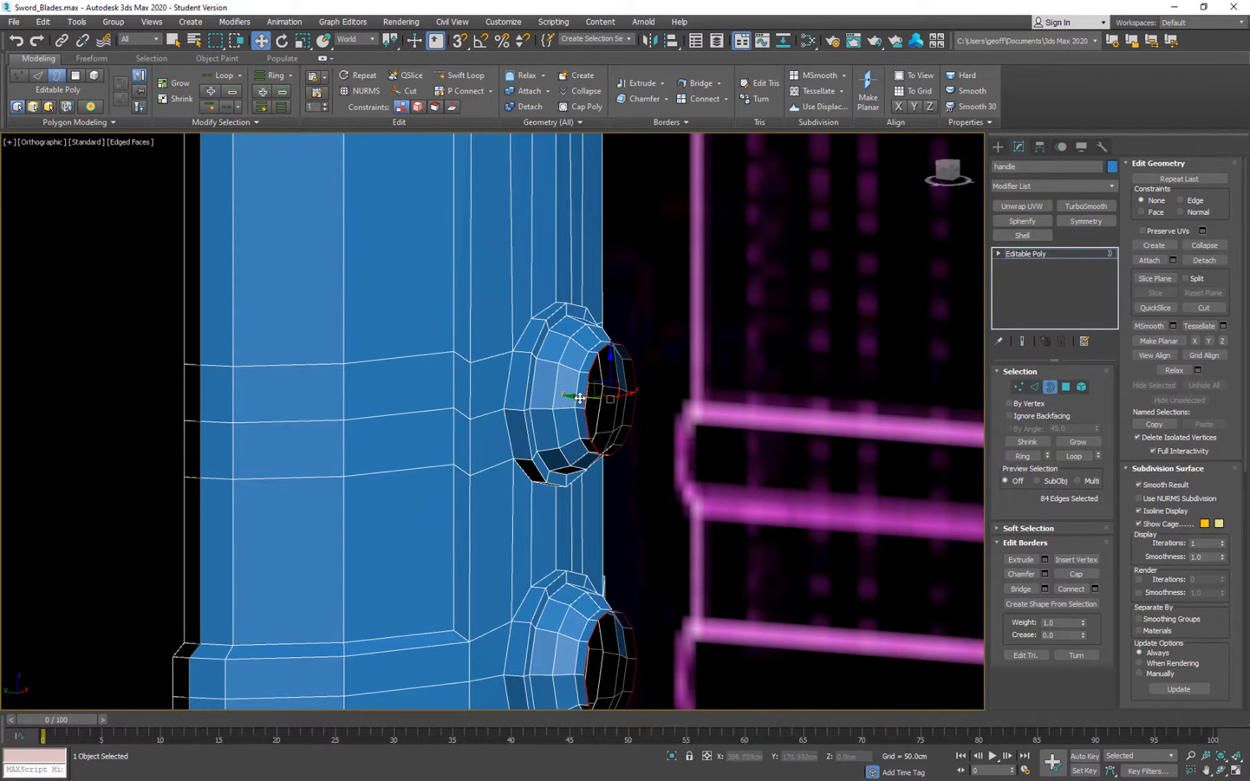
Scale another extruded edge ring inward on all seven hole borders to leave only small central openings.
key(r)
drag(612, 391, 616, 435)
alt+middle_drag(690, 408, 635, 356)
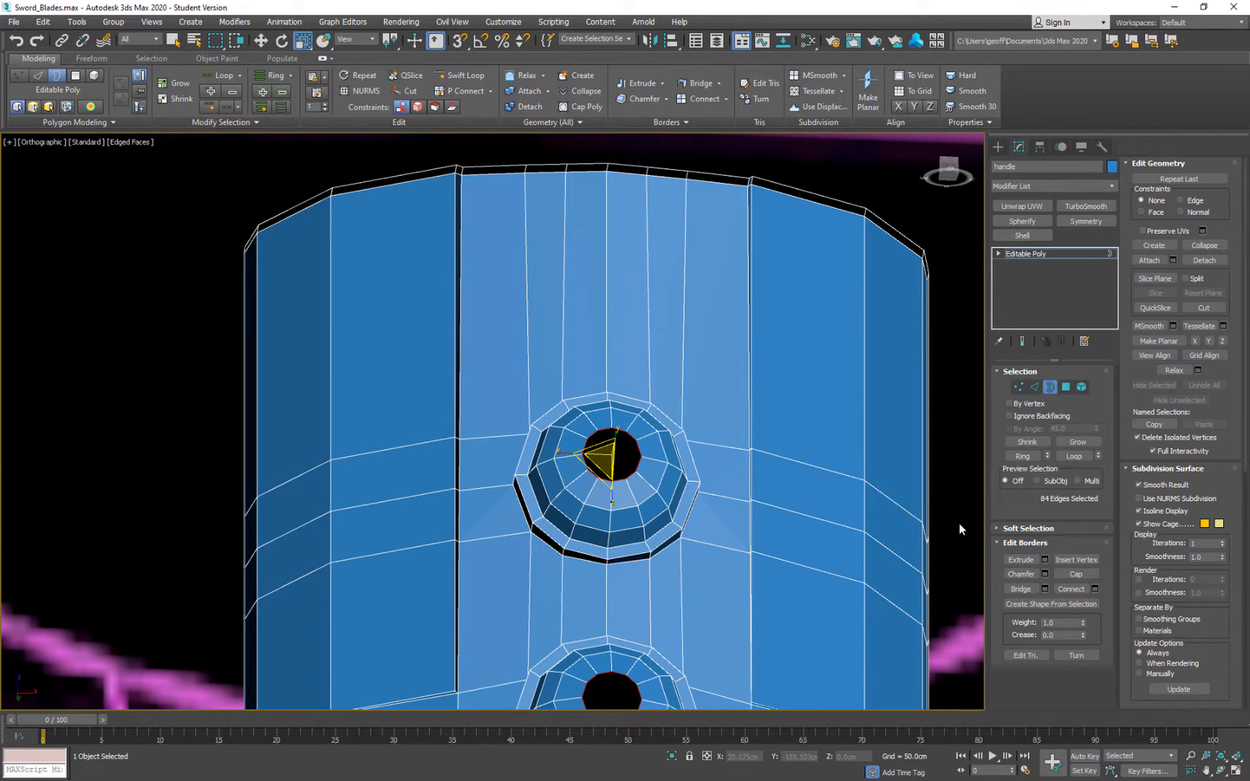
Try to cap the seven small hole openings, and undo the cap.
click(1072, 571)
alt+middle_drag(749, 423, 662, 387)
key(ctrl+z)
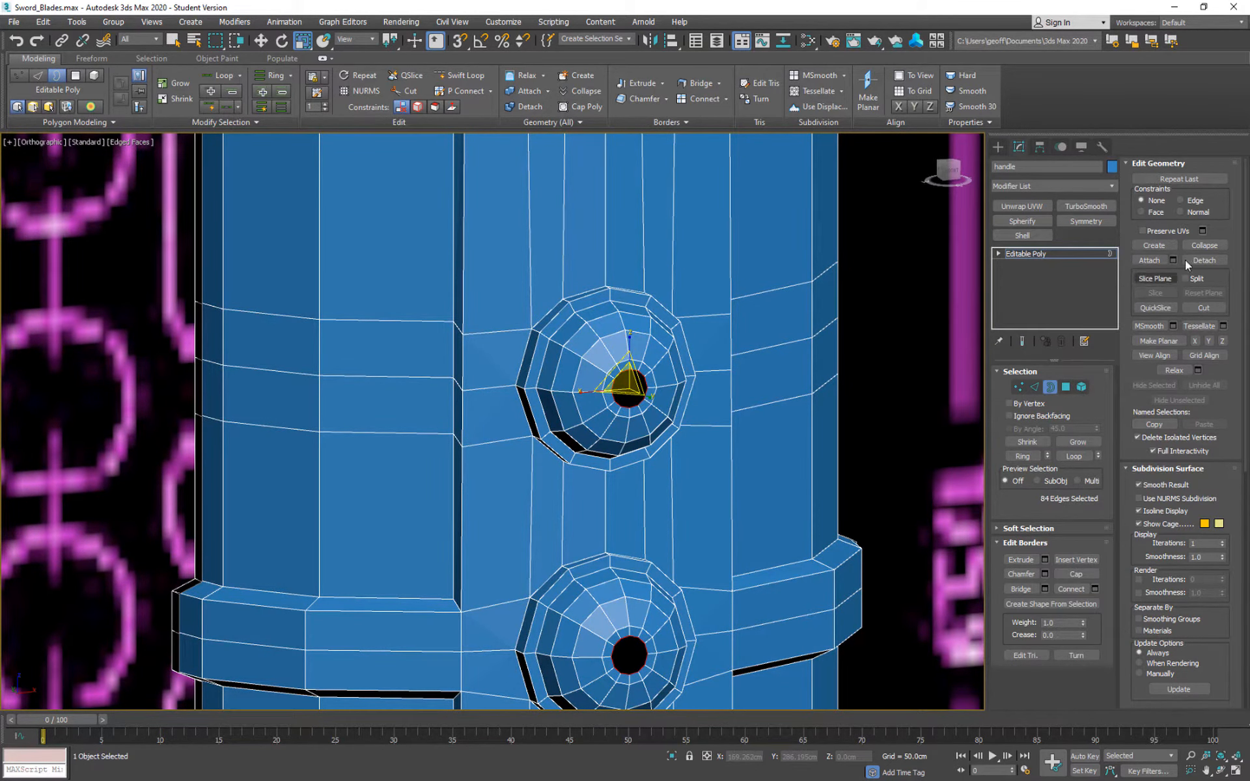
Collapse the seven remaining hole borders to centre points to close the domes.
click(1204, 245)
mouse_move(675, 357)
alt+middle_down()
mouse_move(662, 350)
mouse_move(657, 362)
mouse_move(659, 348)
alt+middle_up()
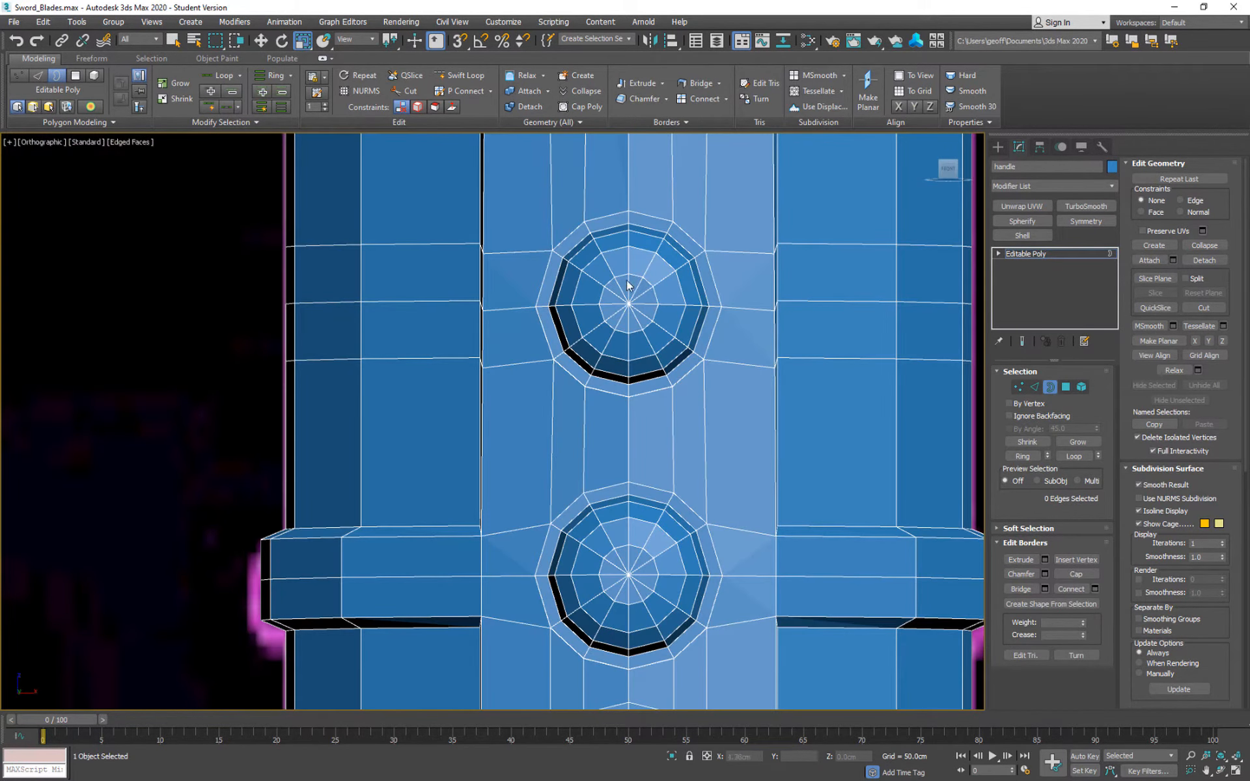
scroll(614, 357, up, 4)
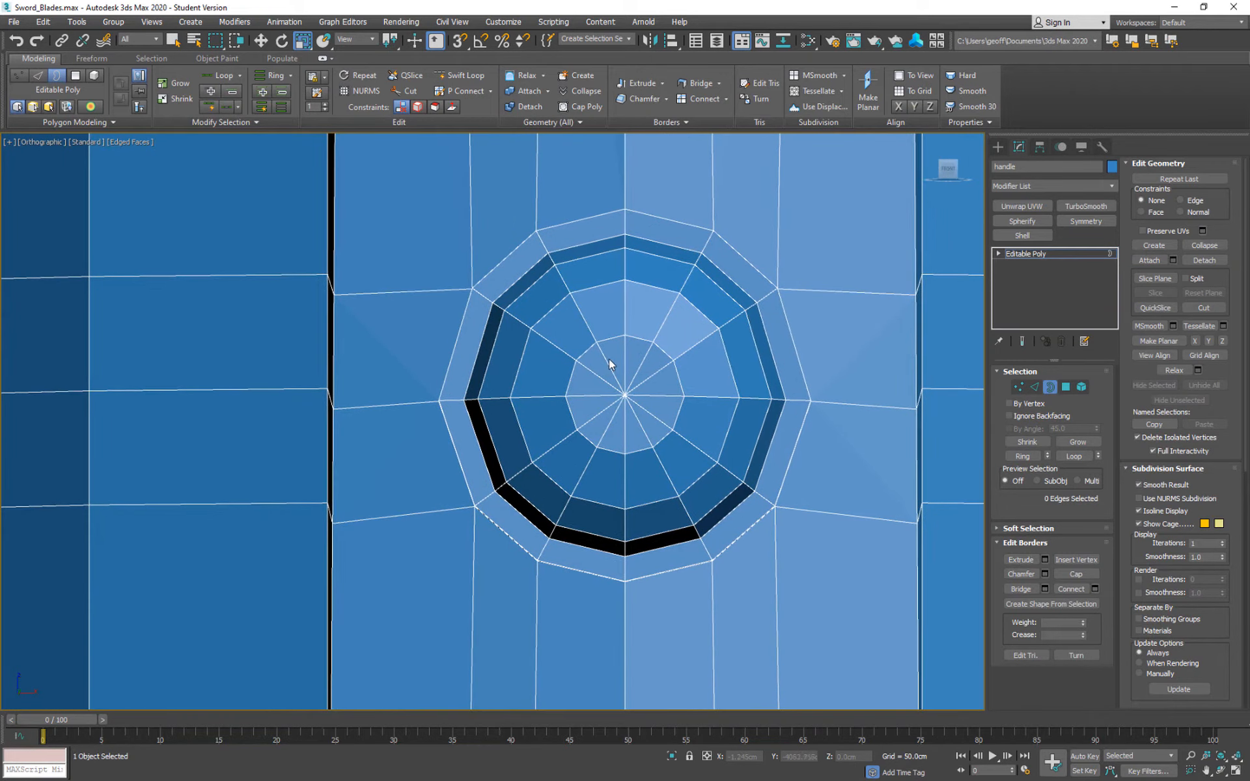
Remove every other spoke edge from the innermost ring of the two uppermost domes on the handle.
key(2)
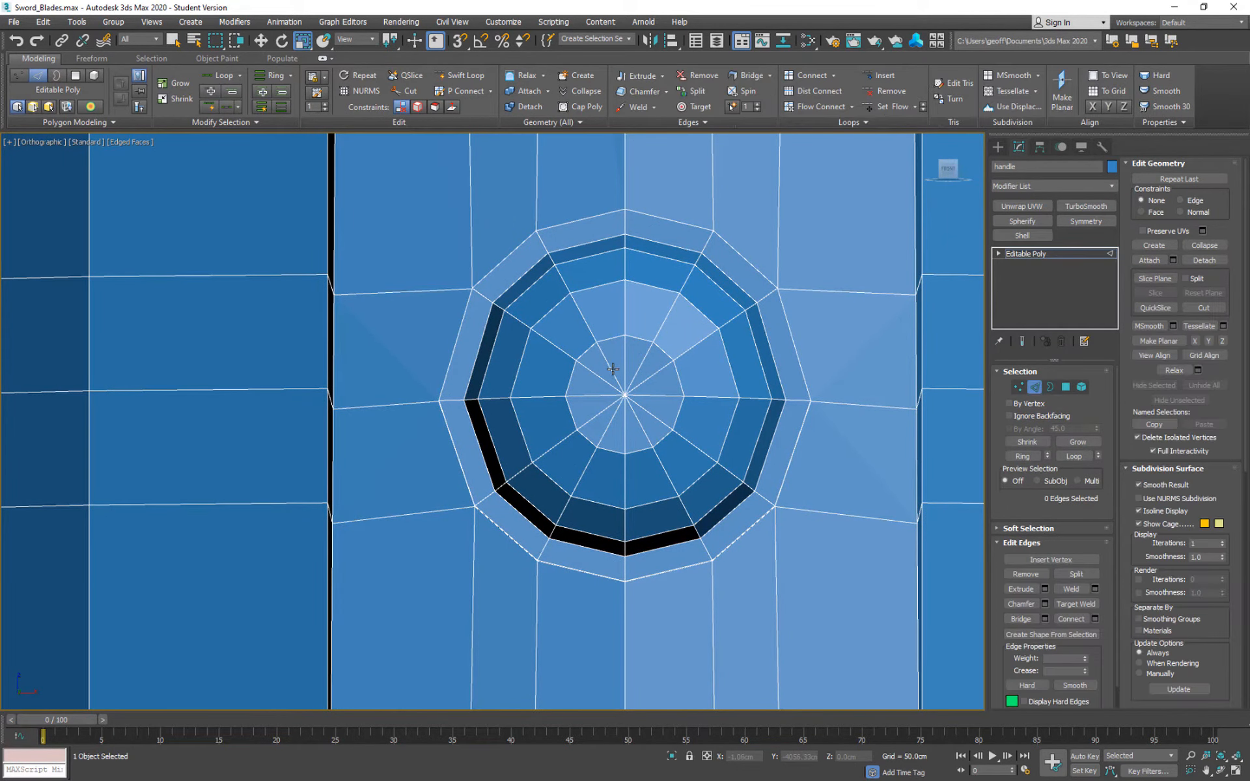
click(610, 368)
ctrl+click(643, 362)
ctrl+click(658, 394)
ctrl+click(643, 431)
ctrl+click(607, 430)
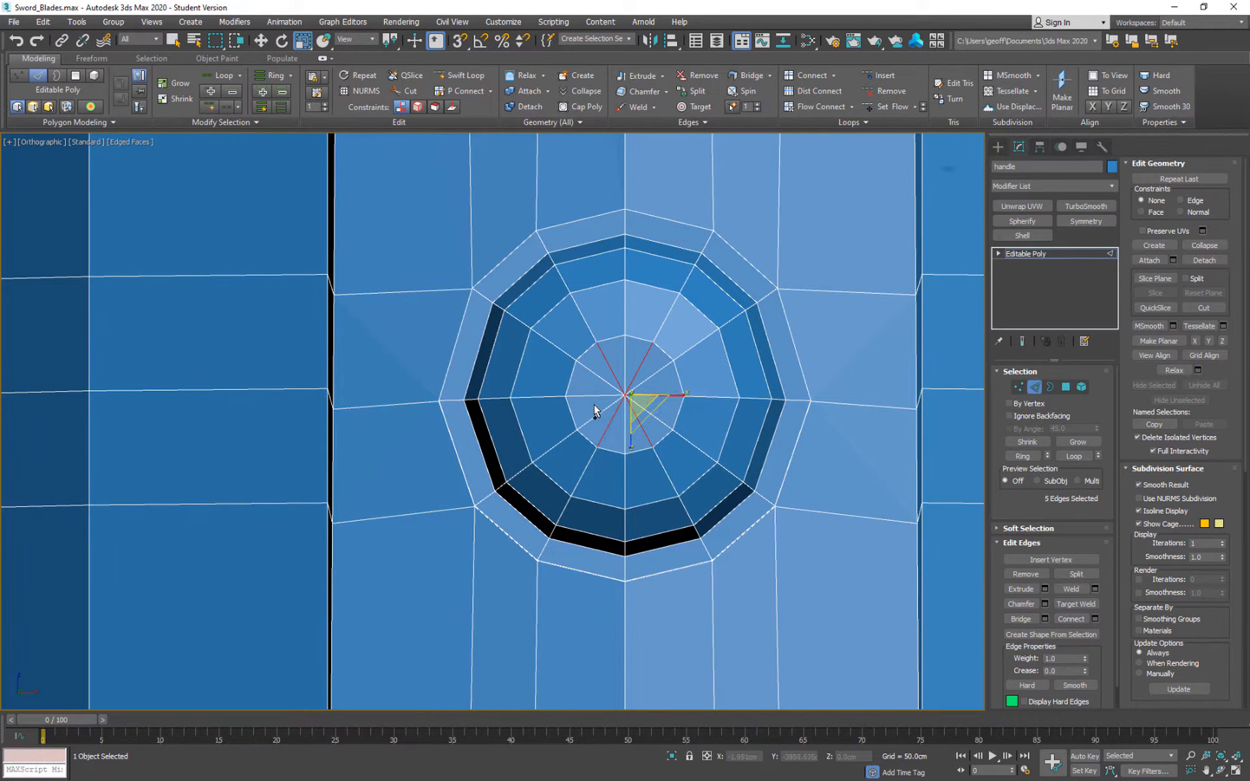
ctrl+click(594, 396)
scroll(675, 467, down, 5)
scroll(651, 573, up, 3)
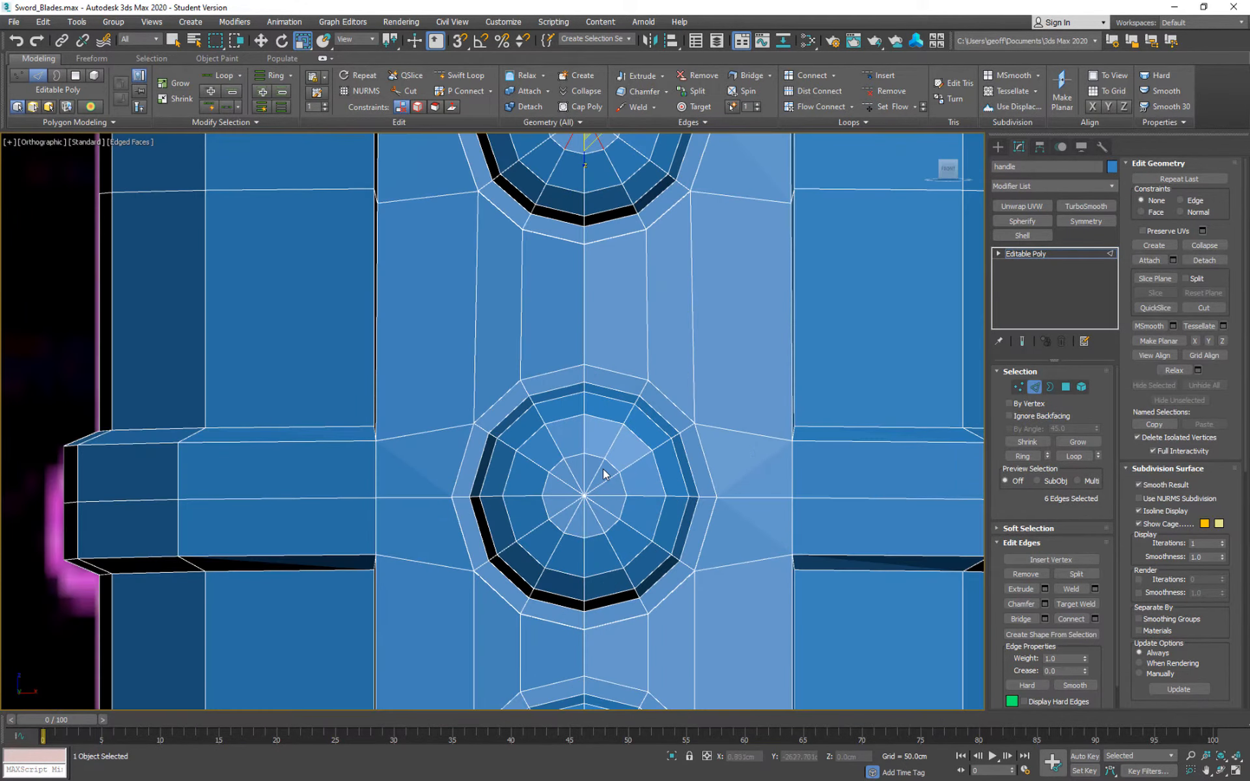
ctrl+click(606, 481)
ctrl+click(587, 474)
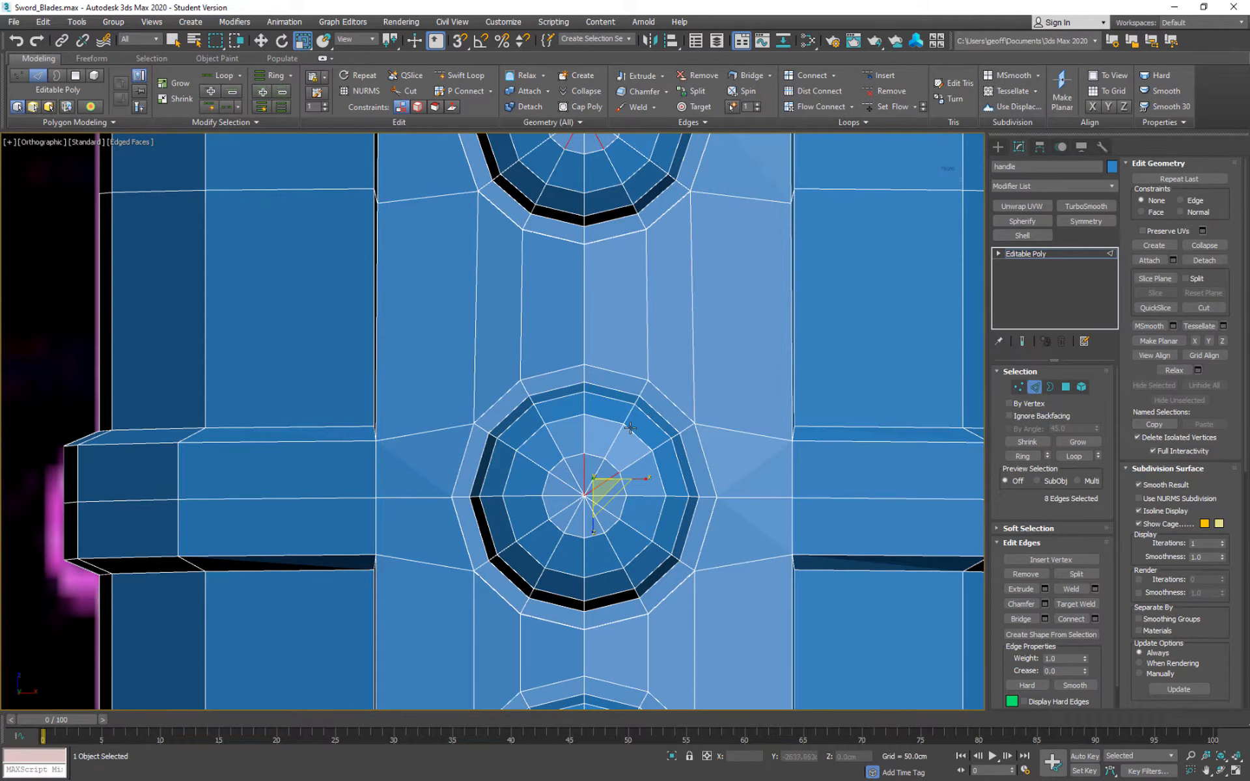
middle_drag(639, 375, 640, 345)
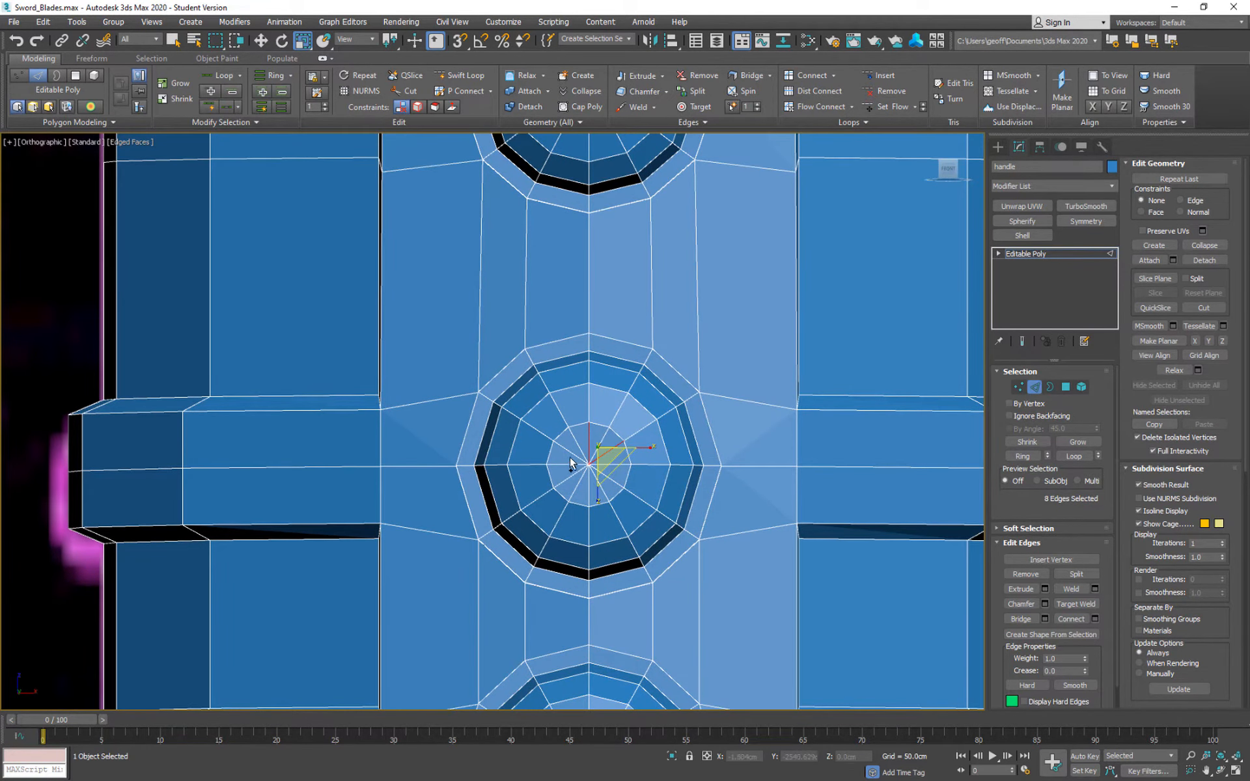
alt+drag(583, 438, 649, 475)
ctrl+click(601, 442)
ctrl+click(579, 447)
ctrl+click(569, 465)
ctrl+click(574, 493)
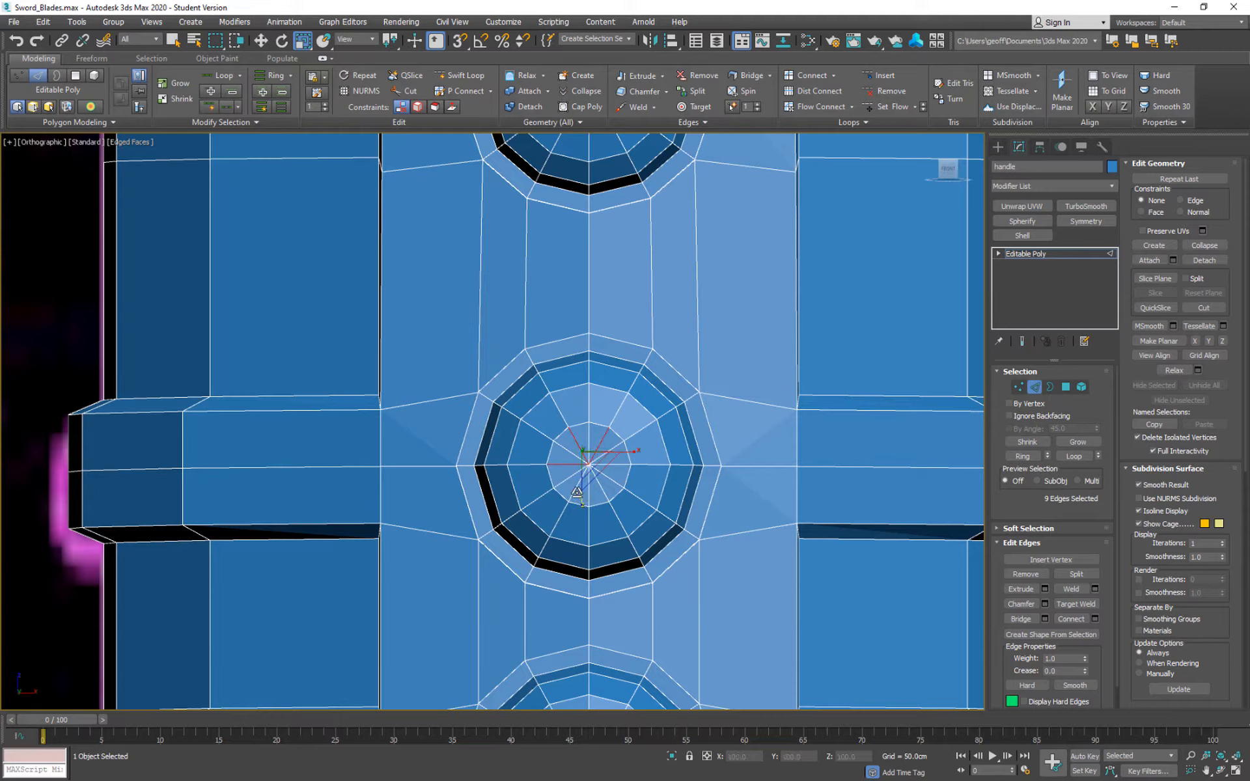
ctrl+click(600, 486)
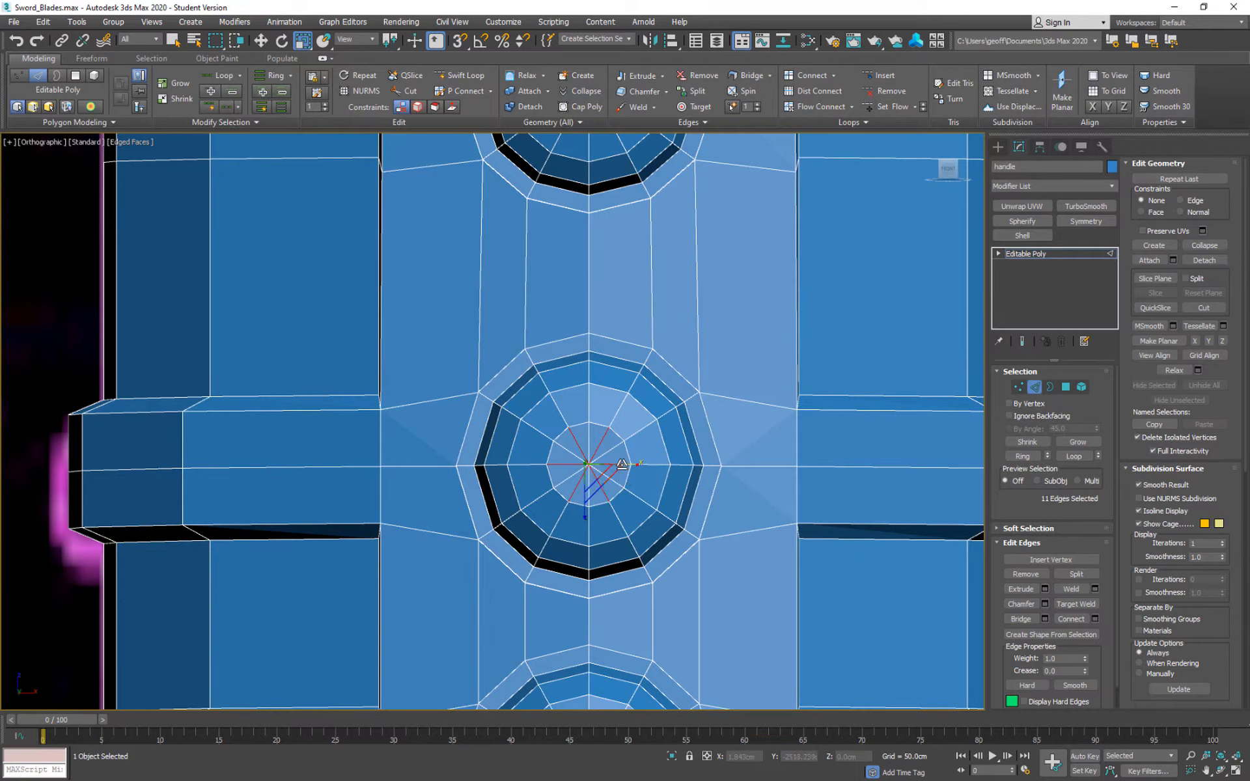
ctrl+click(616, 466)
middle_drag(704, 511, 717, 408)
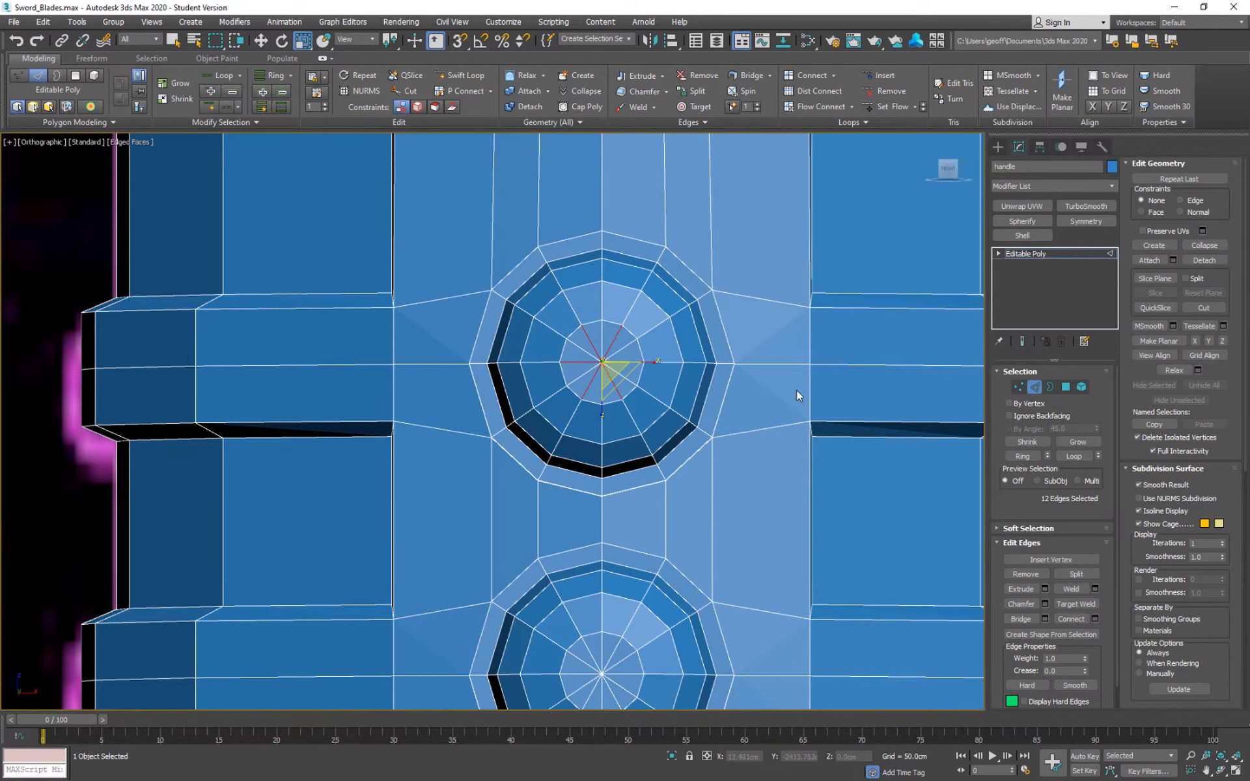
click(636, 413)
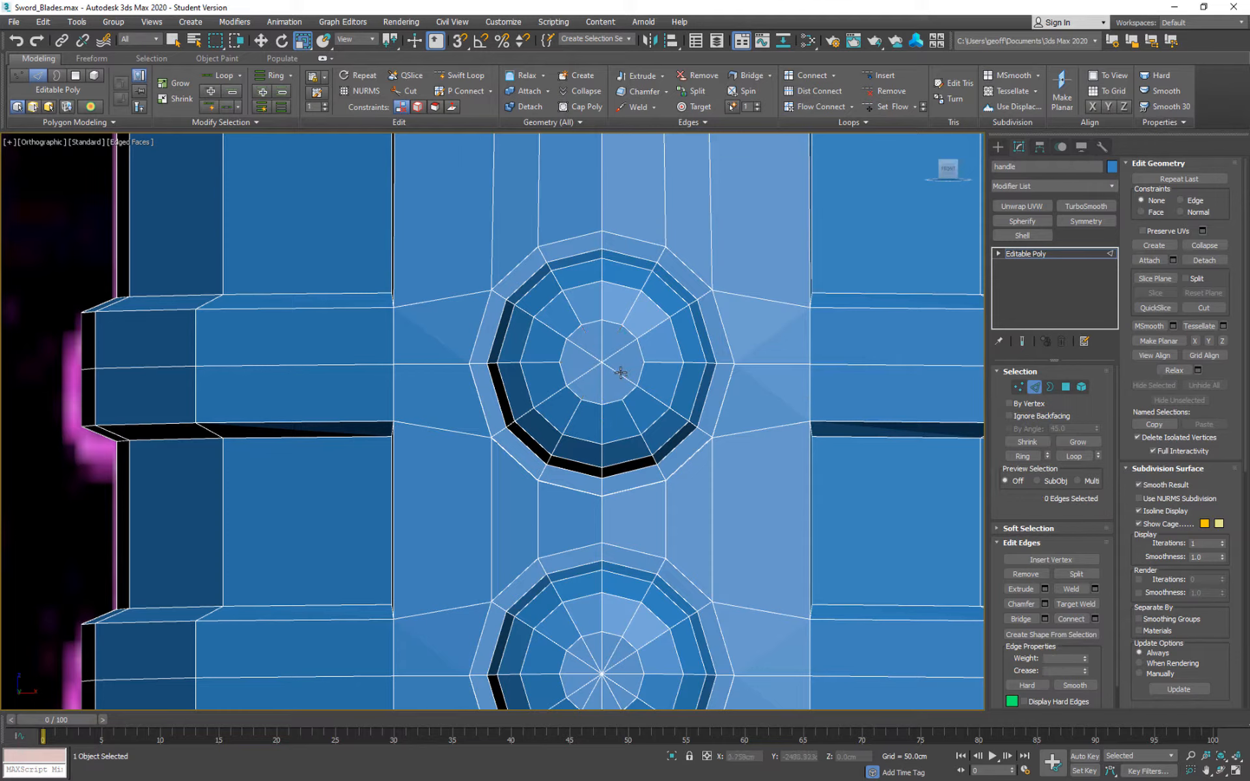
Remove every other spoke edge from the innermost ring of the third and fourth domes from the handle's upper end.
scroll(649, 371, down, 3)
middle_drag(631, 402, 653, 497)
middle_drag(610, 316, 601, 233)
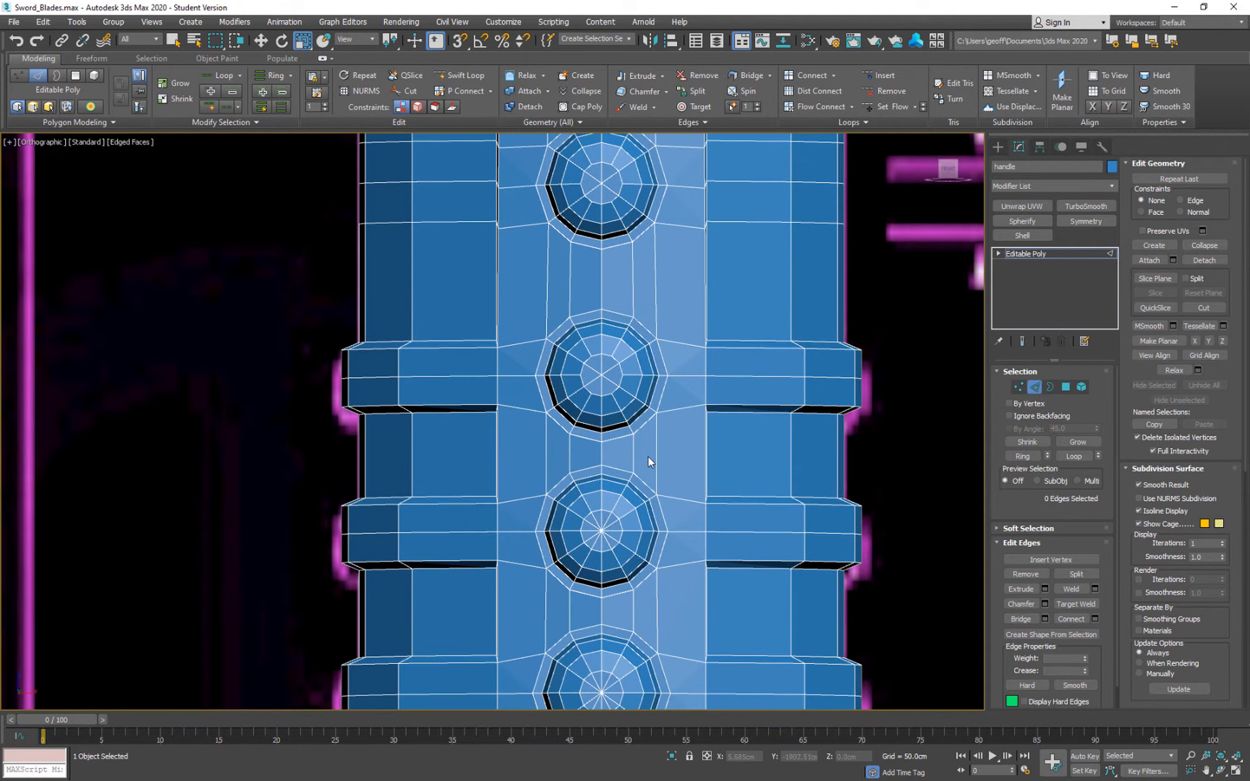
middle_drag(648, 457, 654, 345)
scroll(579, 464, up, 5)
click(629, 366)
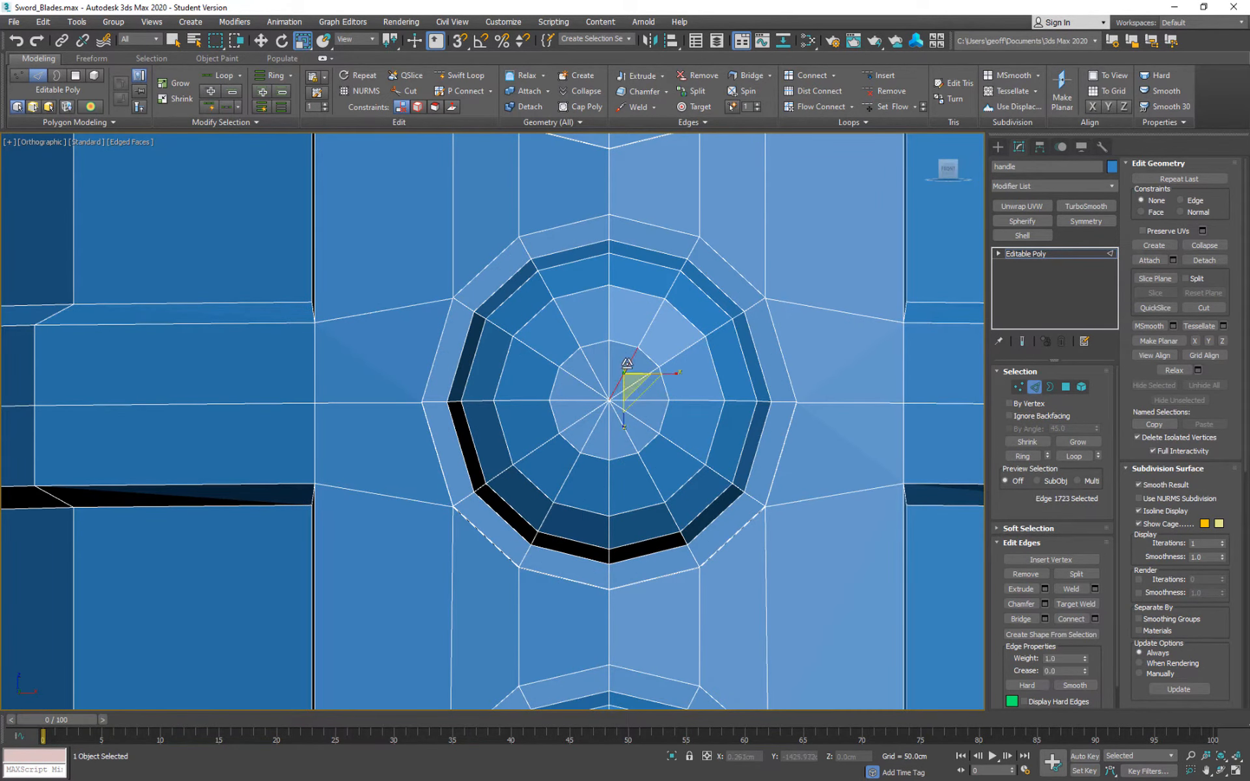
click(324, 58)
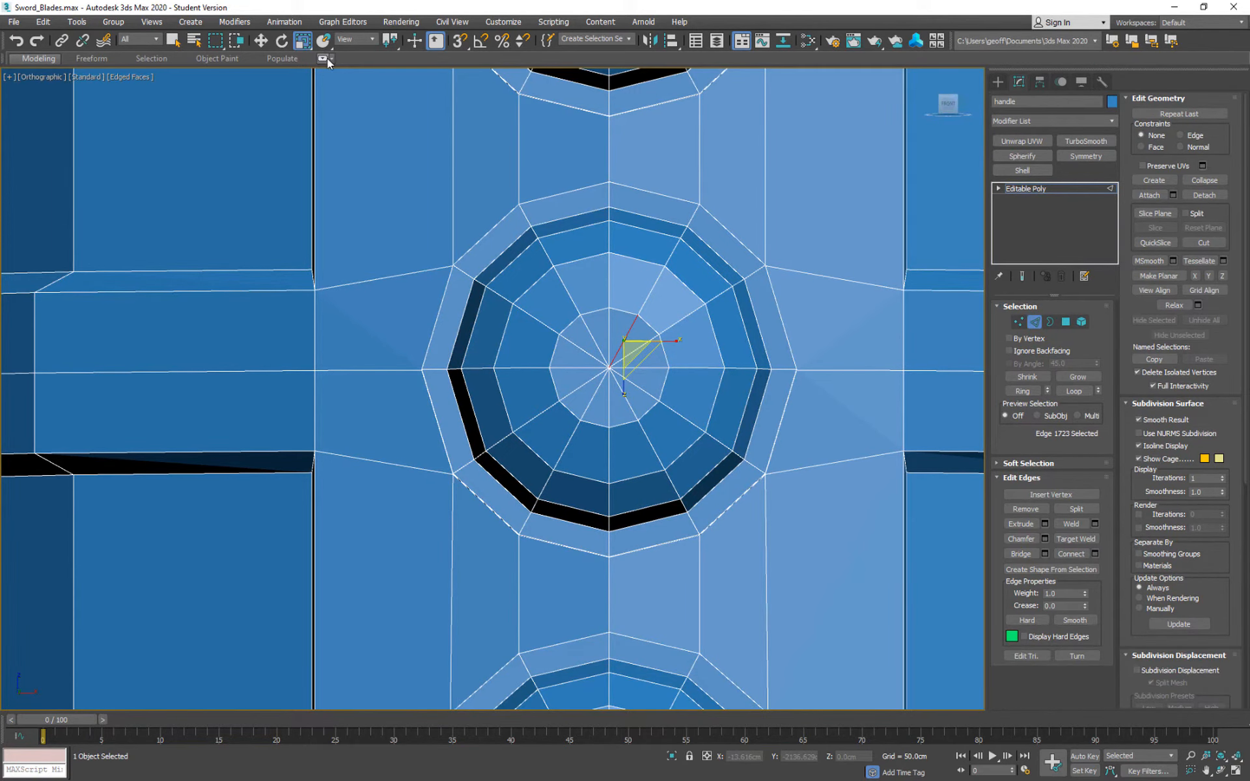
click(326, 57)
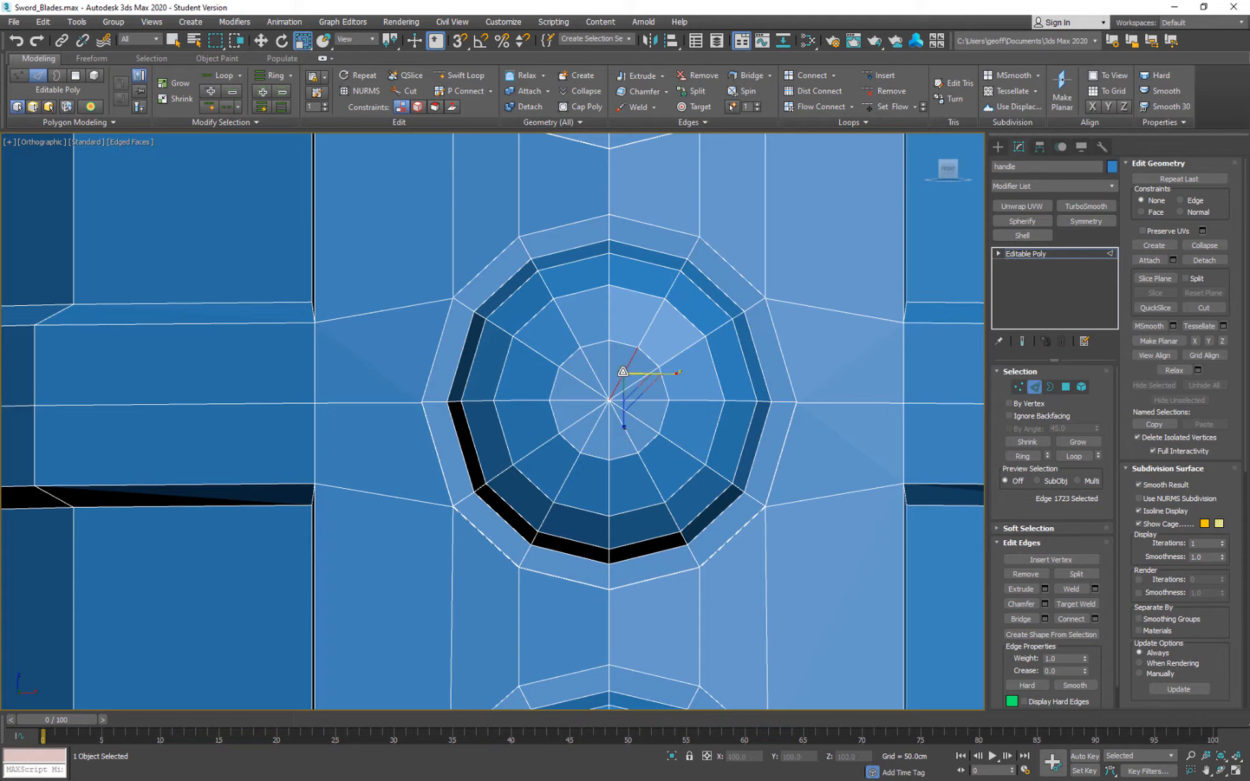
ctrl+click(597, 380)
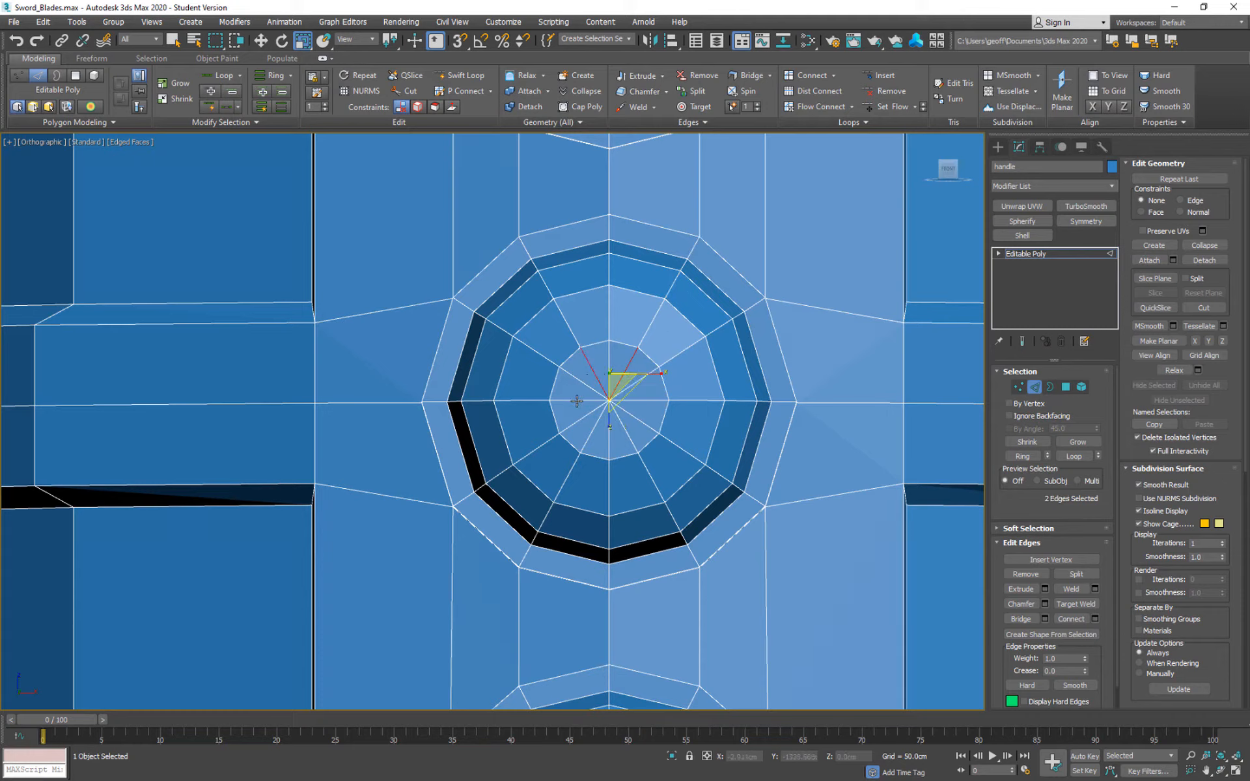
ctrl+click(578, 399)
ctrl+click(591, 437)
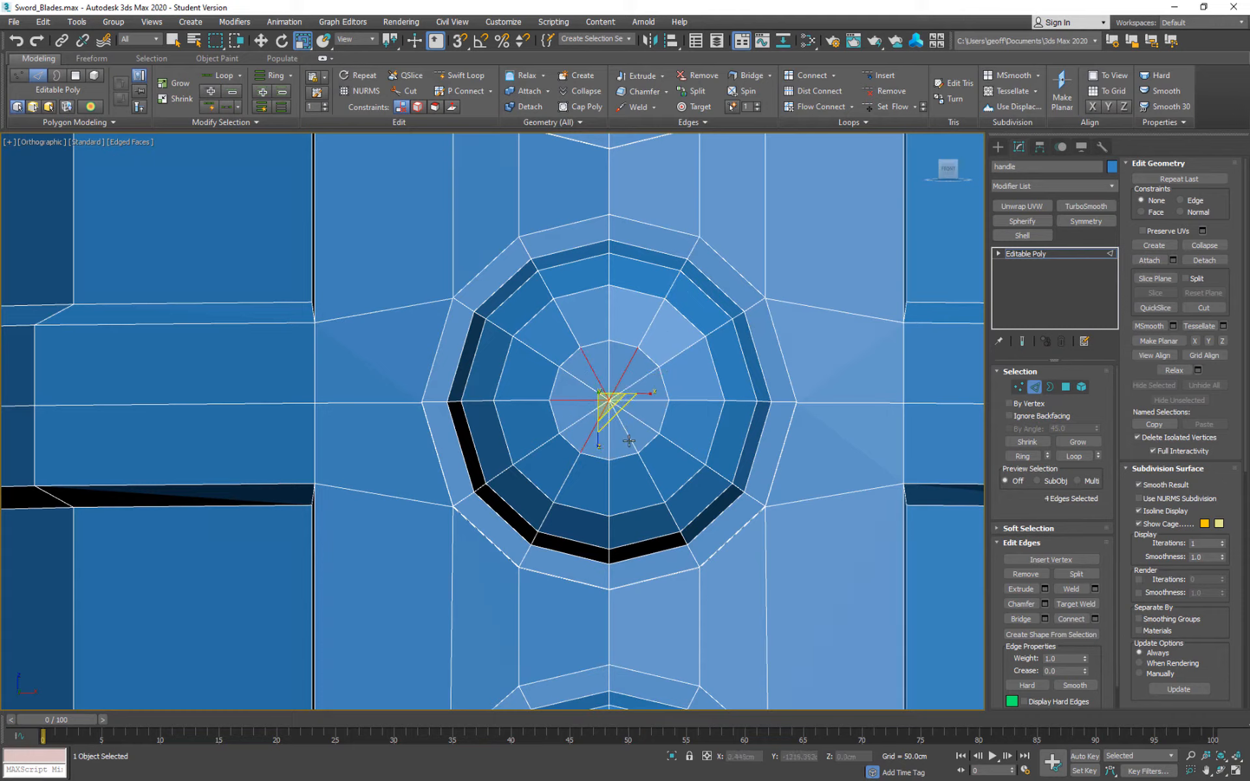
ctrl+click(627, 443)
ctrl+click(660, 404)
middle_drag(669, 443, 661, 213)
middle_drag(592, 586, 575, 366)
ctrl+click(602, 362)
ctrl+click(620, 402)
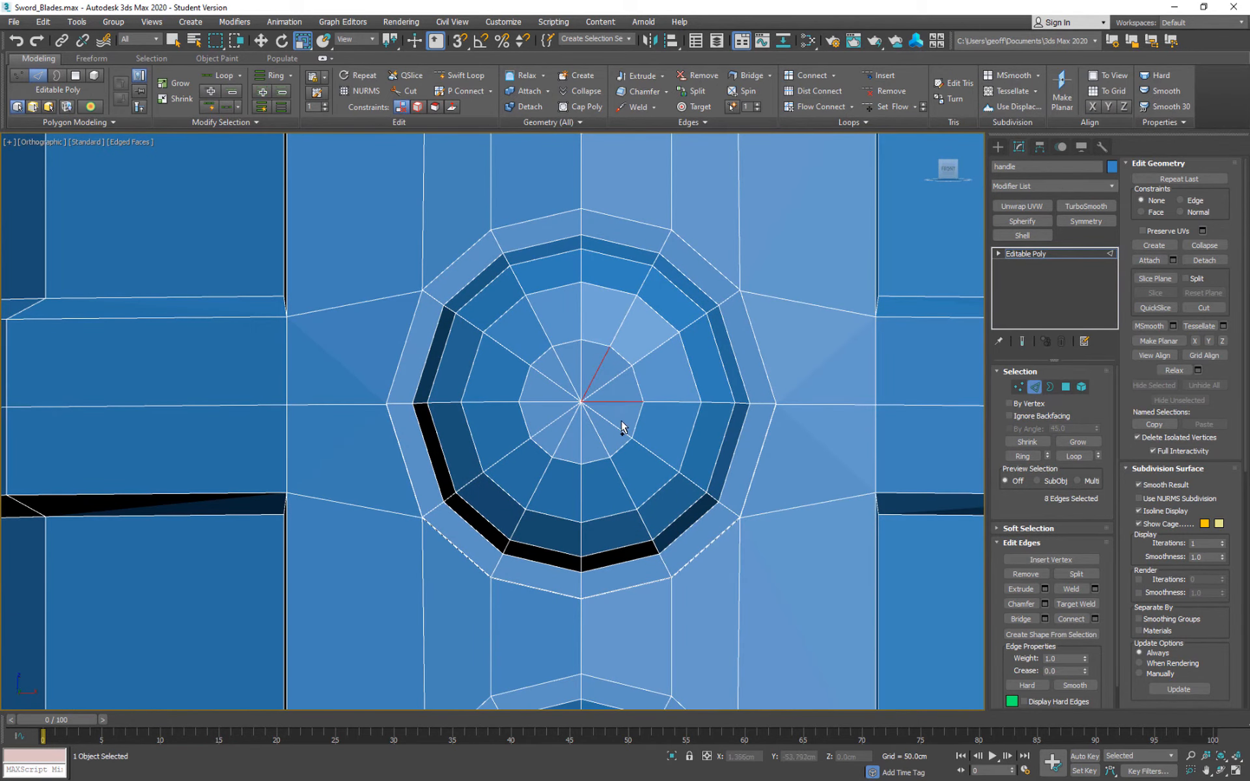
ctrl+click(600, 441)
ctrl+click(560, 443)
ctrl+click(540, 404)
ctrl+click(562, 366)
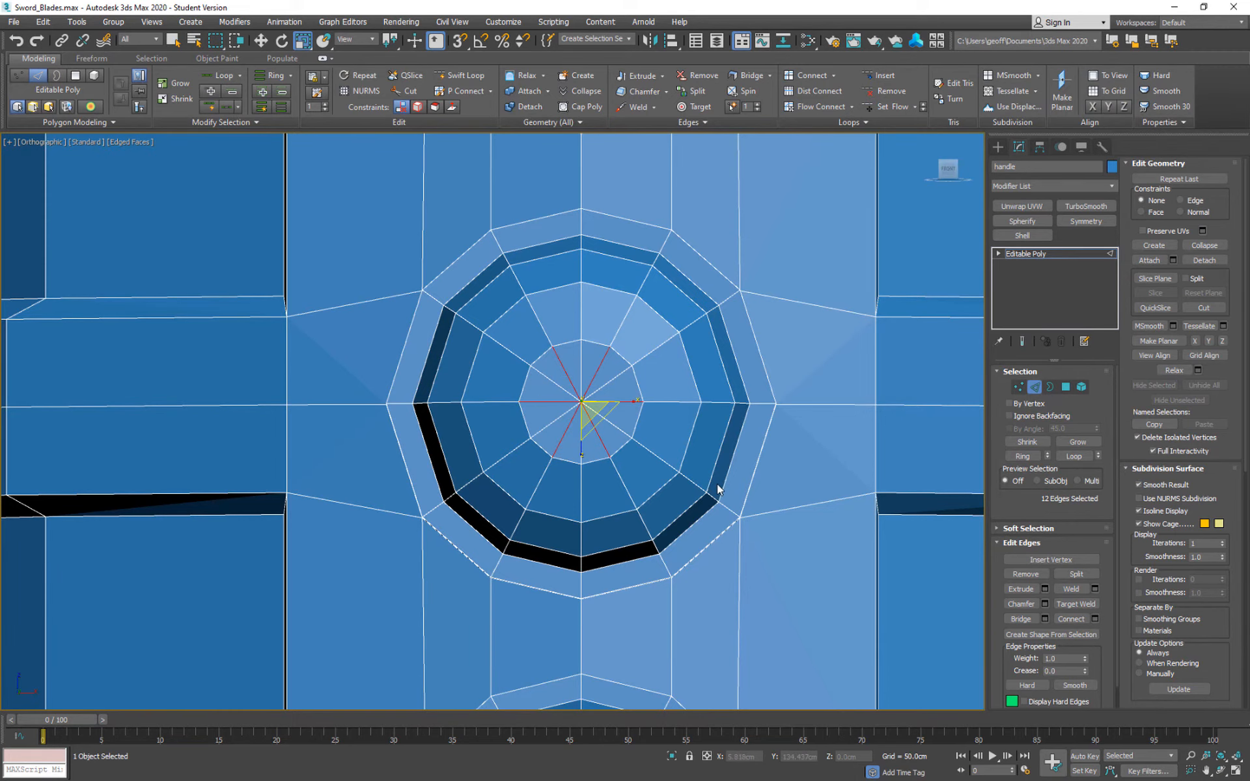
middle_drag(717, 494, 679, 454)
scroll(678, 469, down, 3)
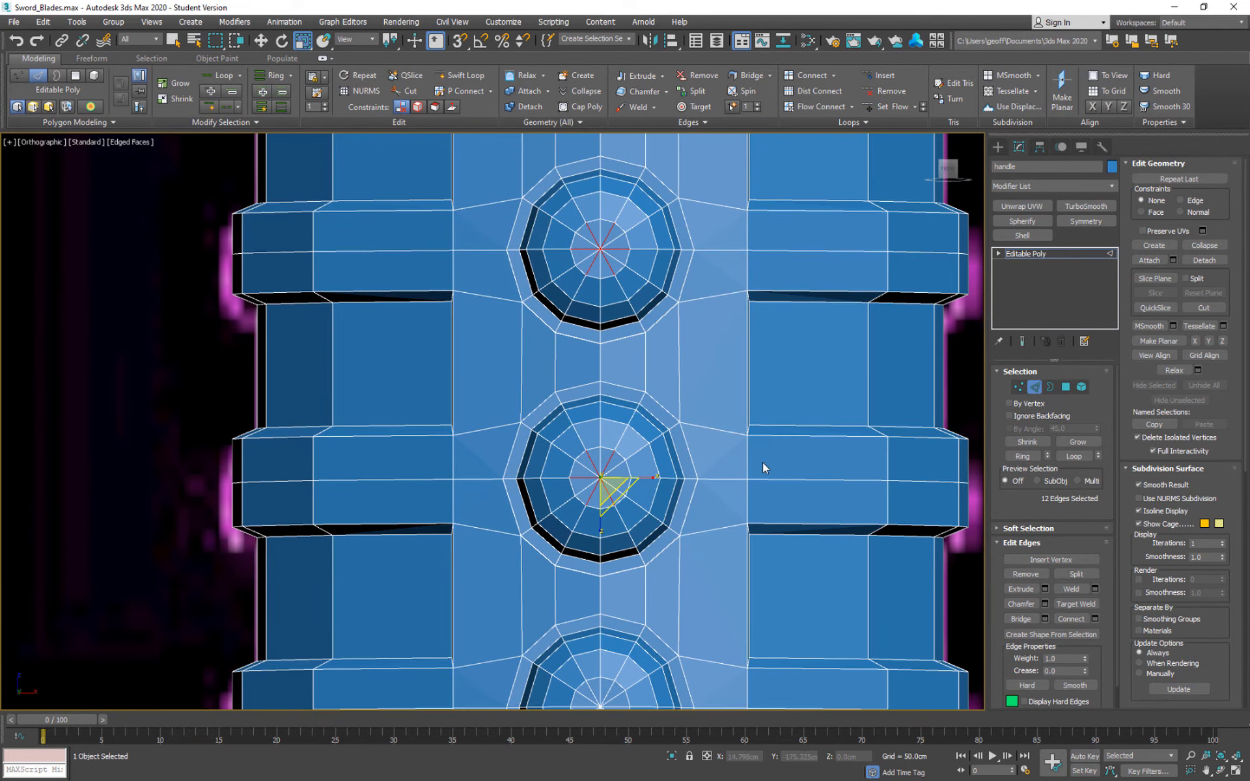
click(834, 452)
Leave edge editing and add a Symmetry modifier to the handle, with Z as the mirror axis and Flip enabled.
scroll(584, 409, down, 5)
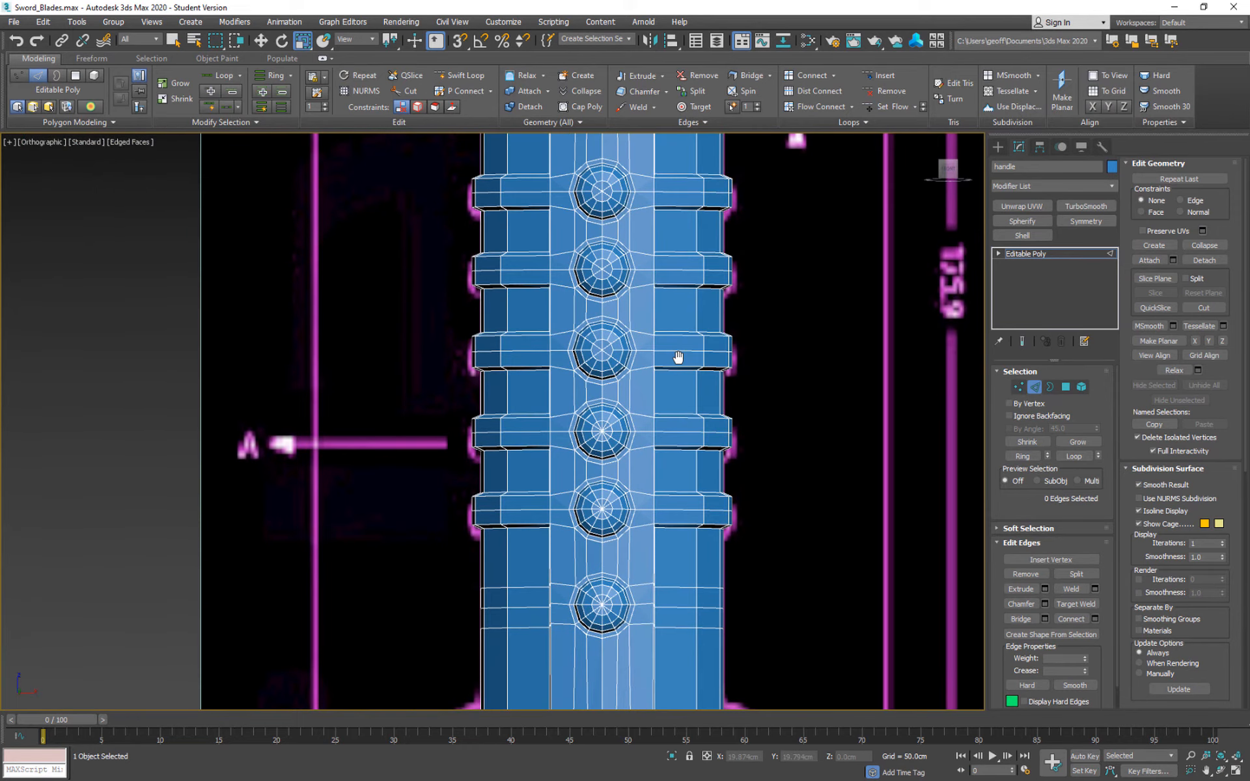
middle_drag(678, 362, 589, 368)
click(1034, 386)
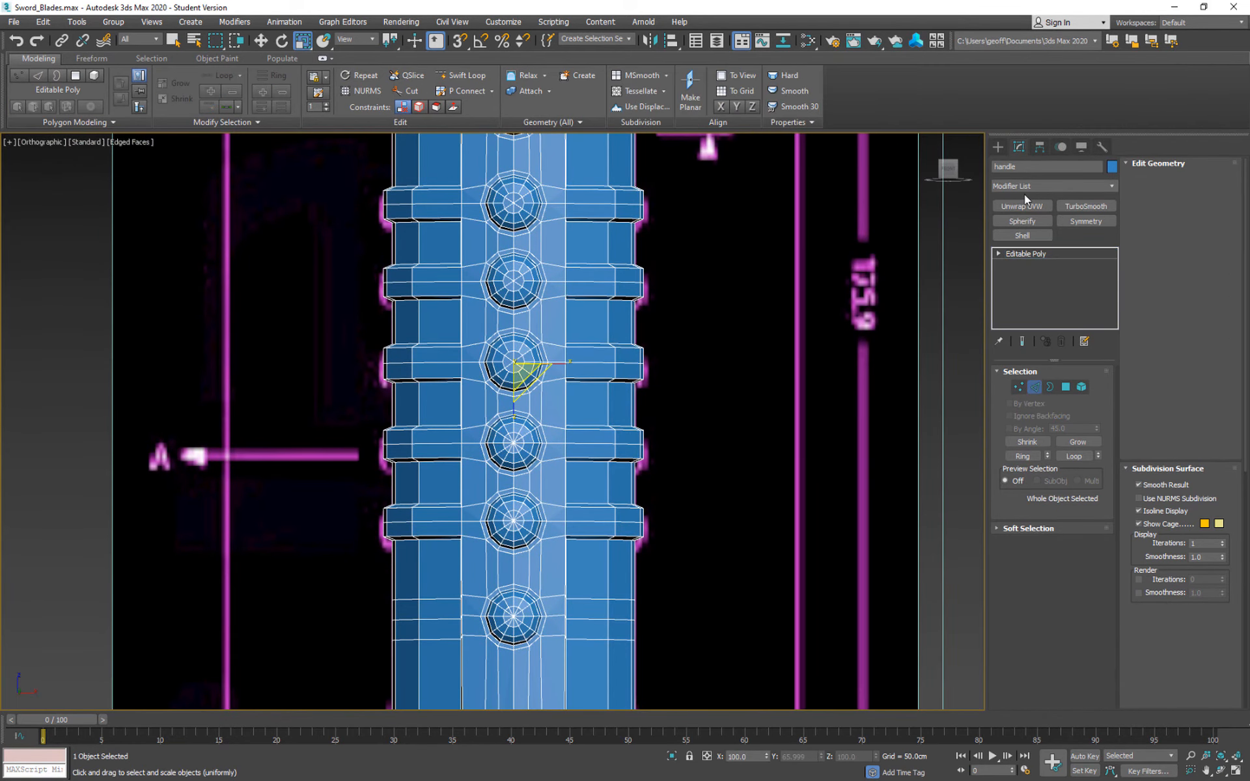
click(1086, 222)
middle_drag(810, 358, 785, 242)
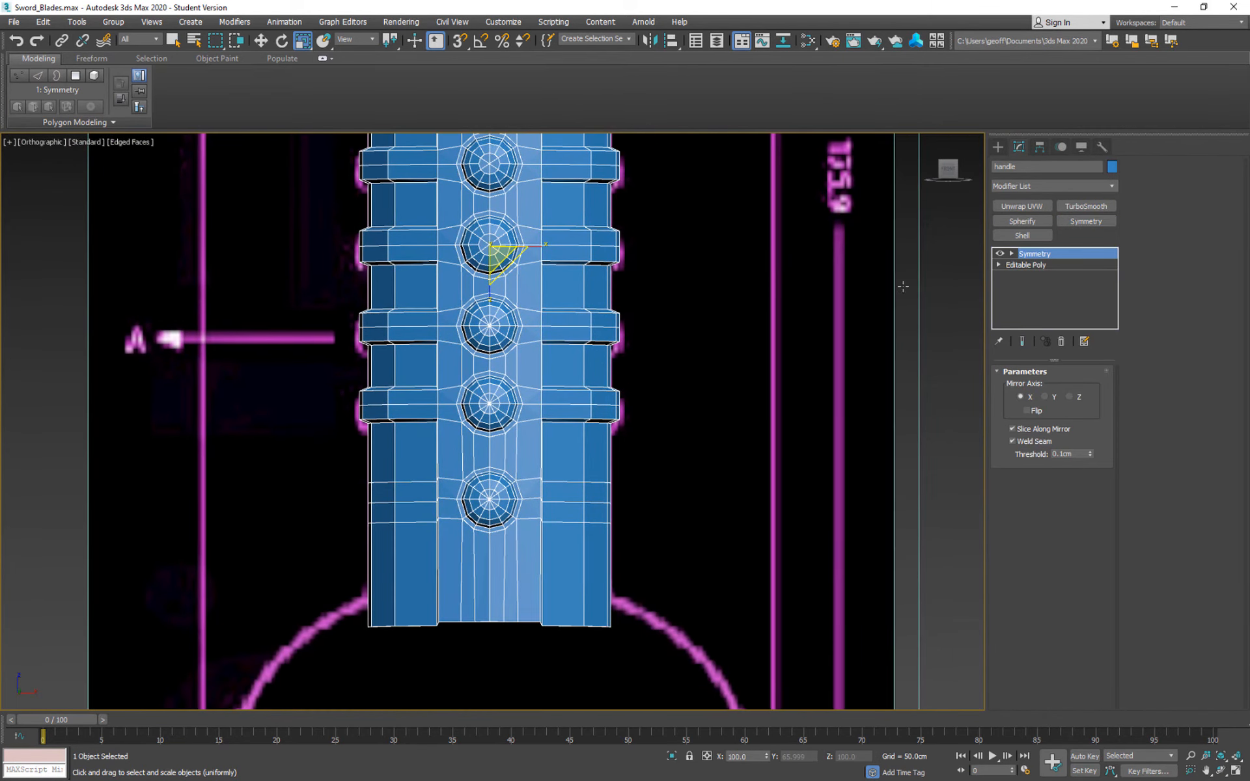
click(1027, 411)
alt+middle_drag(596, 292, 775, 487)
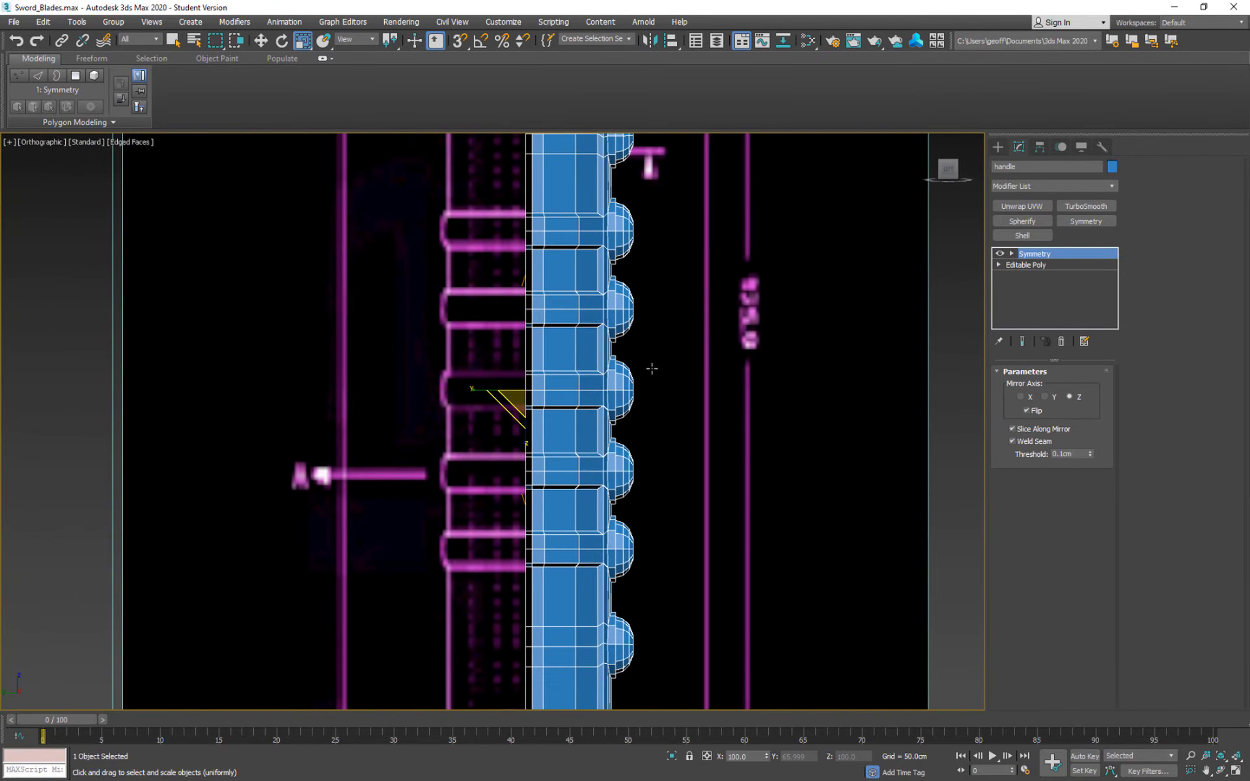
scroll(651, 368, down, 3)
alt+middle_drag(652, 369, 602, 335)
middle_drag(911, 291, 855, 251)
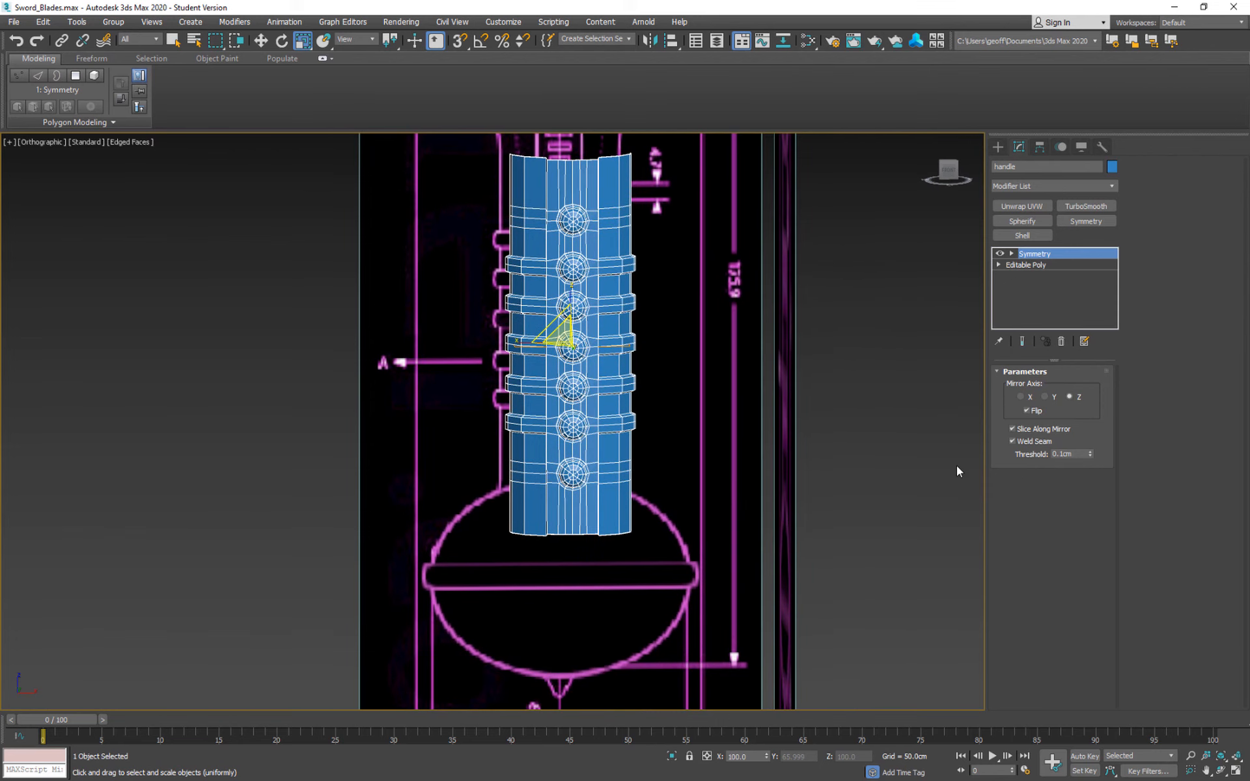